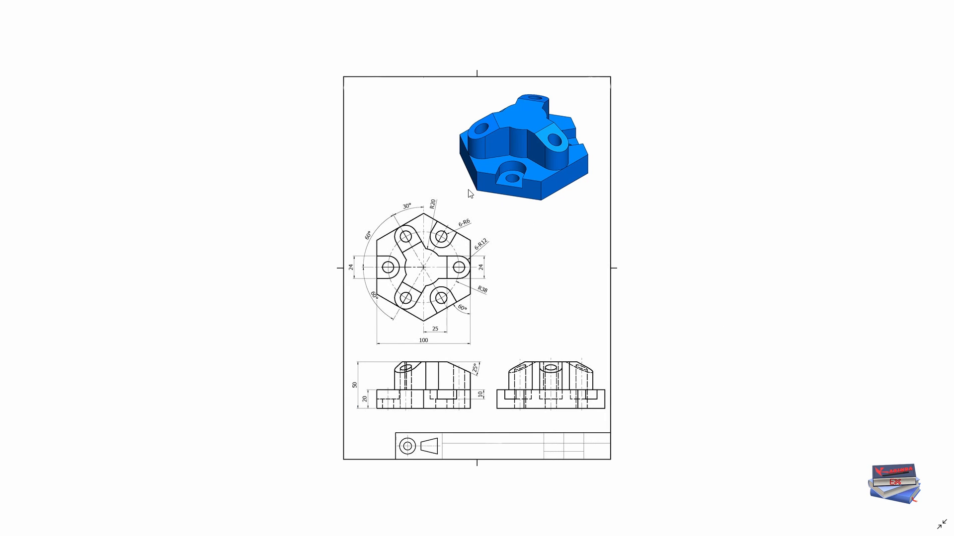
pyautogui.scroll(3, 469, 101)
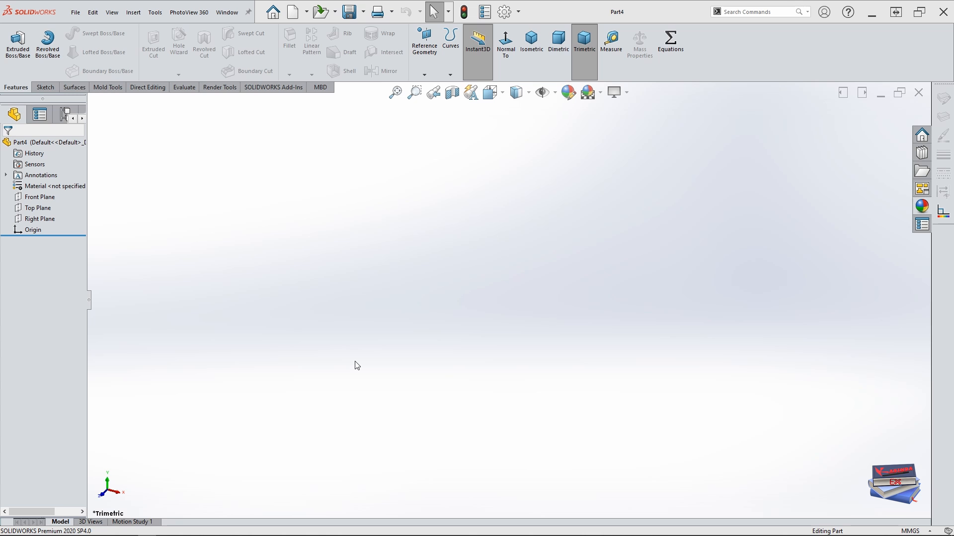
# On the Top Plane, sketch a six-sided circumscribed-circle polygon centred on the origin, about 129.6 mm in circle diameter, with one vertex straight below the centre
pyautogui.click(41, 208)
pyautogui.click(64, 191)
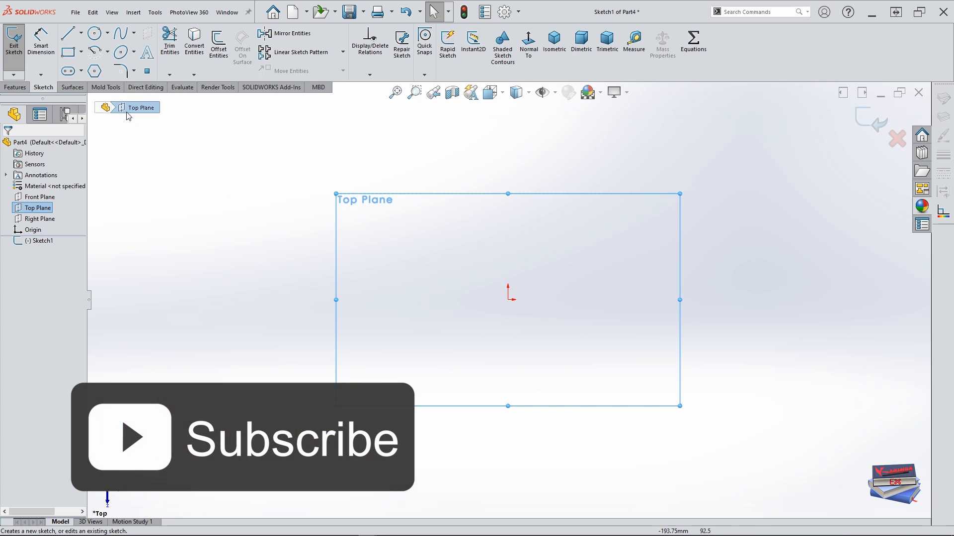
pyautogui.click(94, 75)
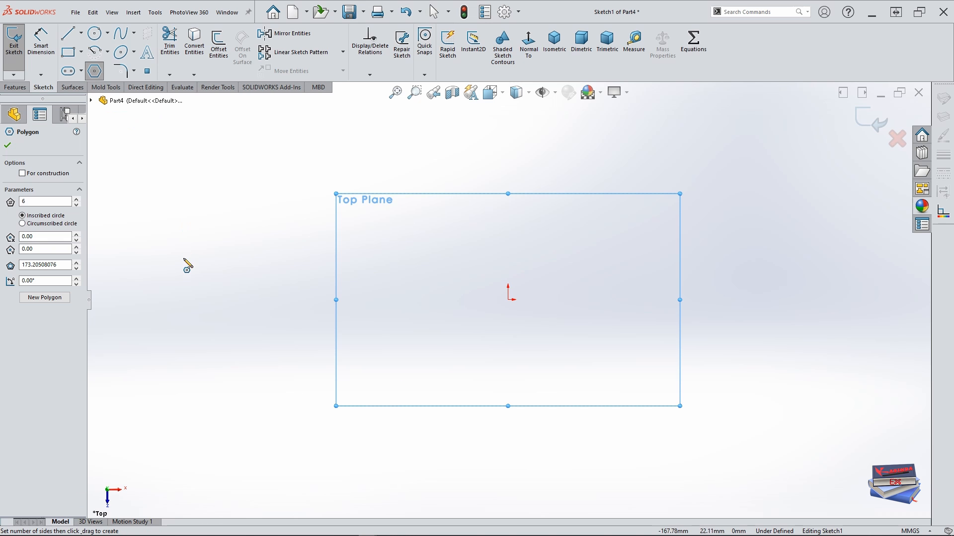
pyautogui.click(23, 224)
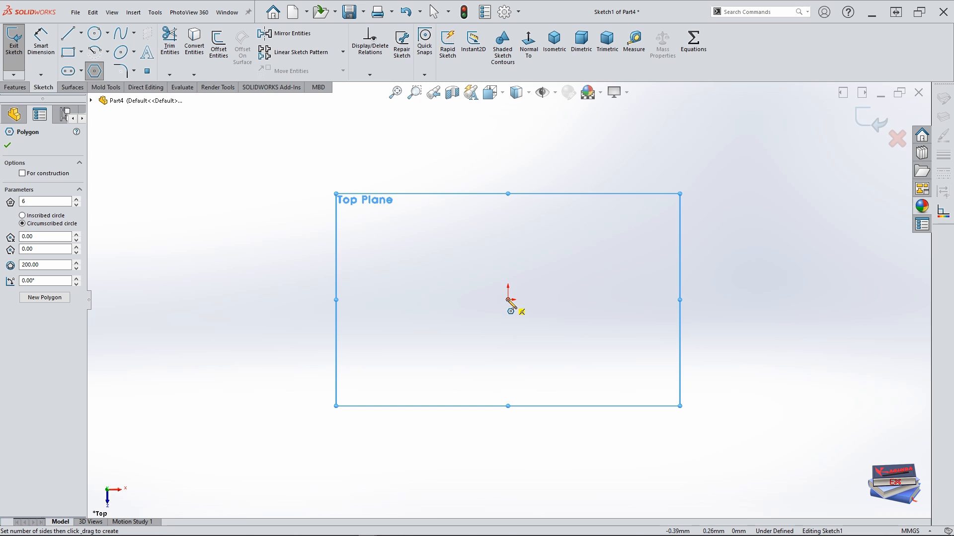
pyautogui.moveTo(508, 301)
pyautogui.mouseDown()
pyautogui.moveTo(526, 353)
pyautogui.moveTo(526, 391)
pyautogui.moveTo(510, 405)
pyautogui.moveTo(509, 425)
pyautogui.mouseUp()
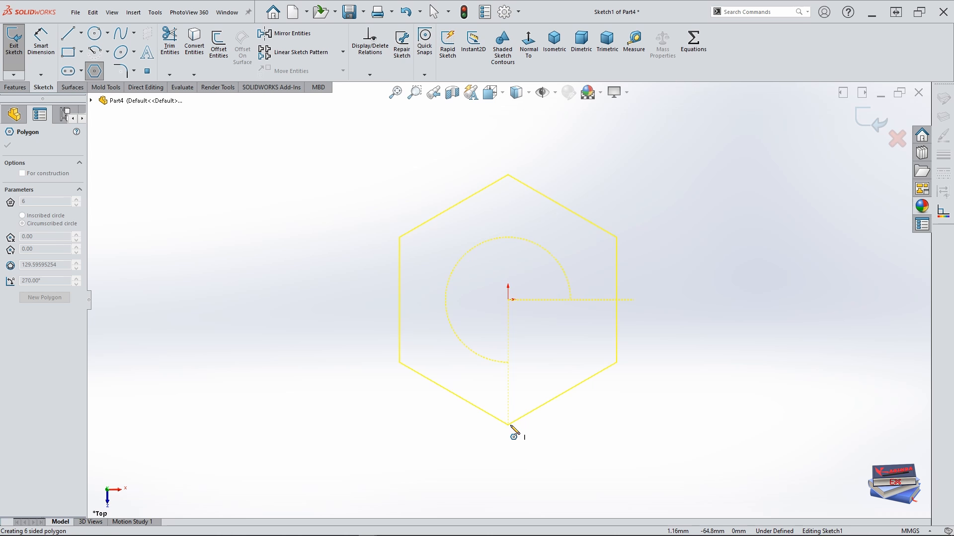
pyautogui.moveTo(513, 428); pyautogui.dragTo(512, 429)
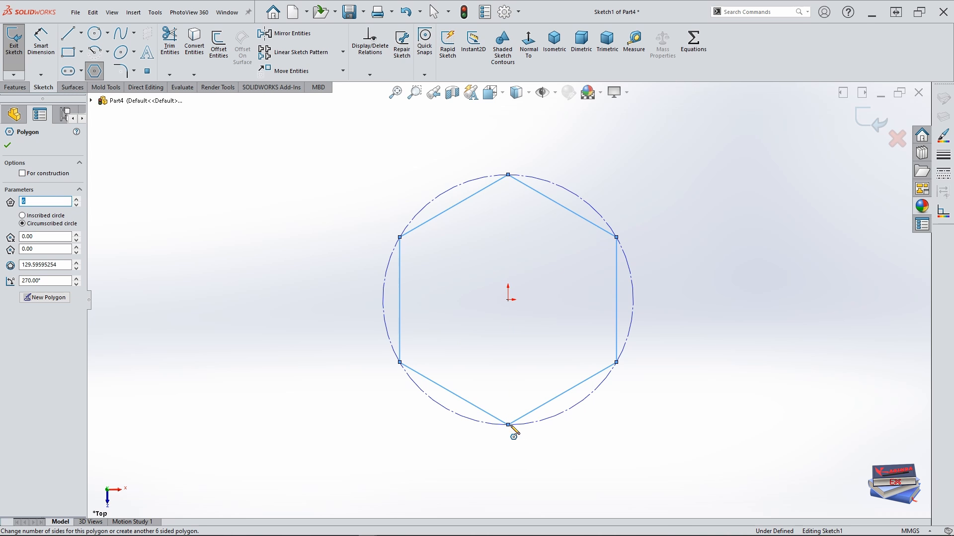
pyautogui.click(9, 144)
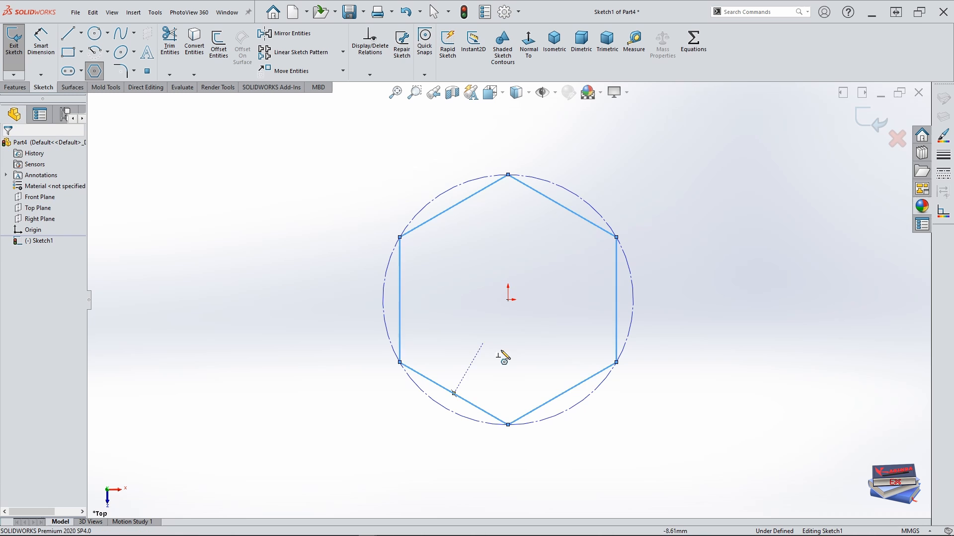
# Add a Vertical relation between the hexagon's lowest vertex and its centre point at the origin
pyautogui.click(508, 426)
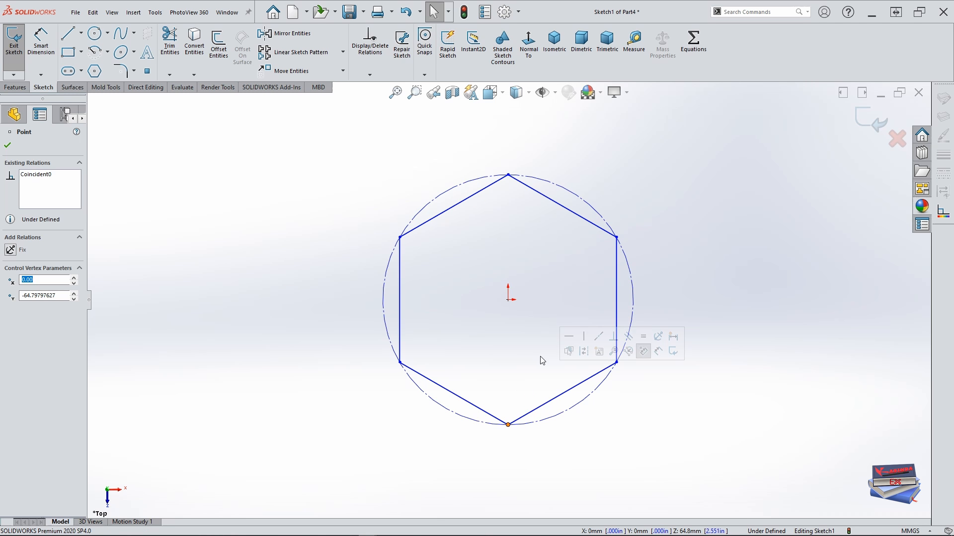
pyautogui.keyDown('ctrl'); pyautogui.click(508, 300); pyautogui.keyUp('ctrl')
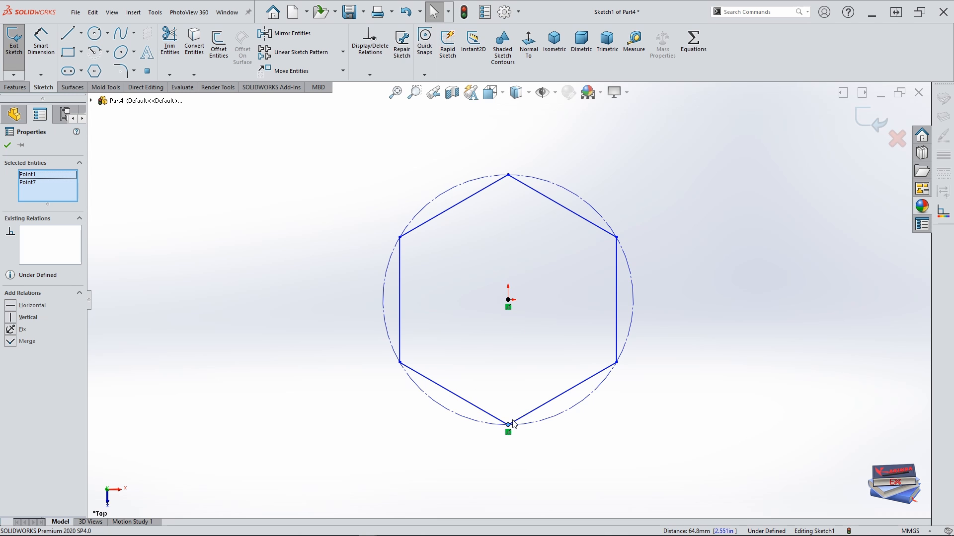
pyautogui.click(10, 317)
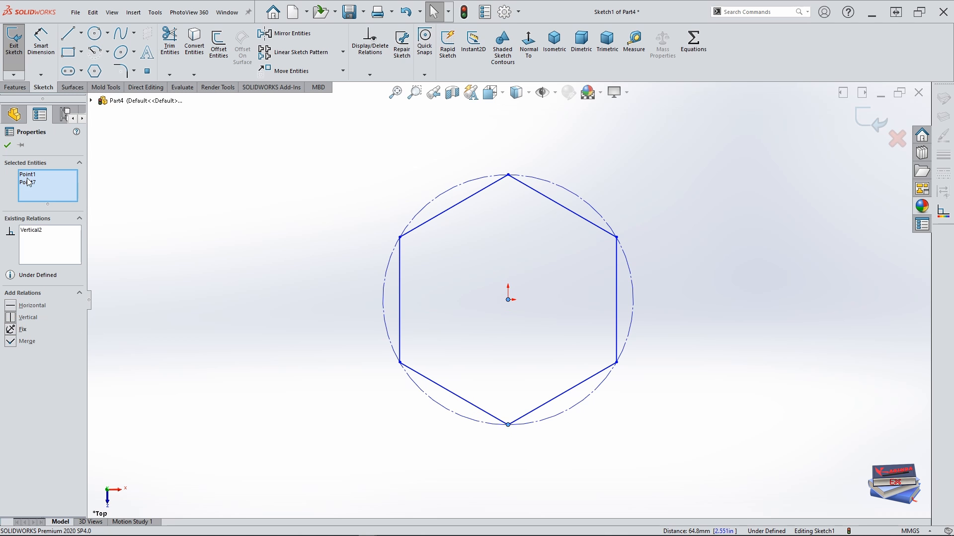
pyautogui.click(7, 147)
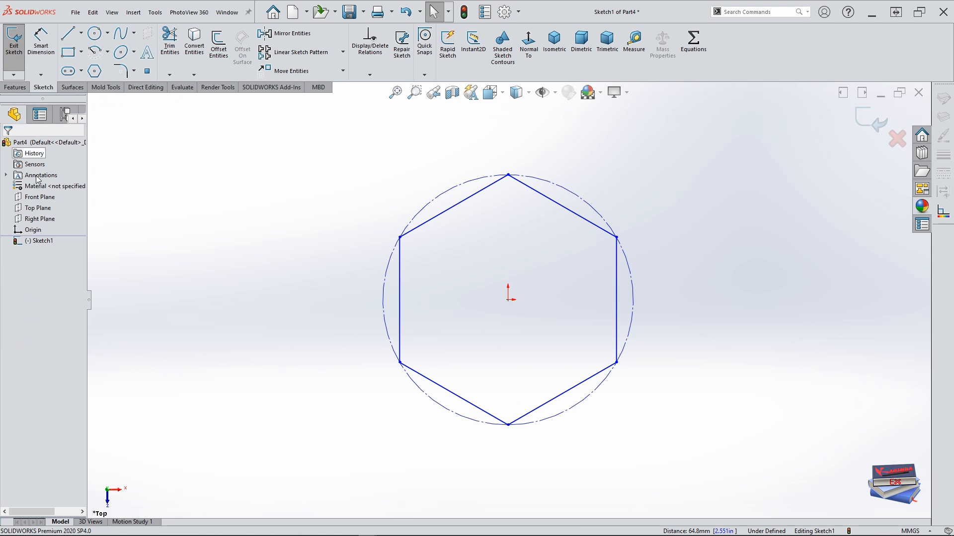
# Dimension the distance between the hexagon's two vertical sides as 100 mm
pyautogui.click(41, 42)
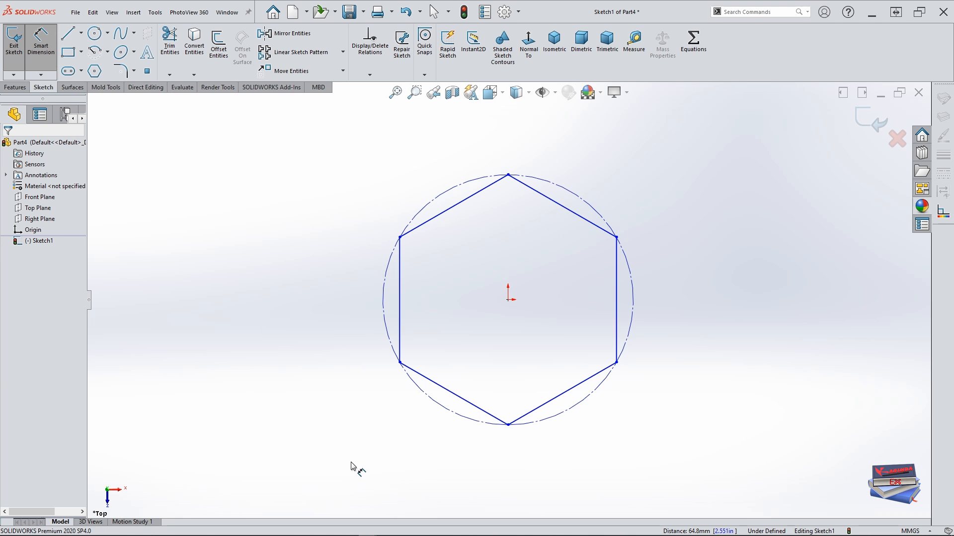
pyautogui.click(400, 314)
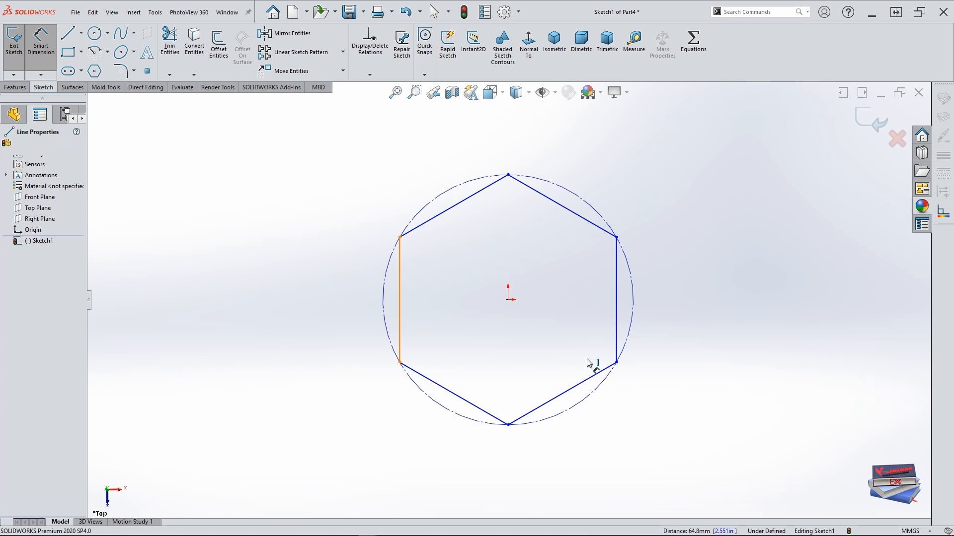
pyautogui.click(616, 311)
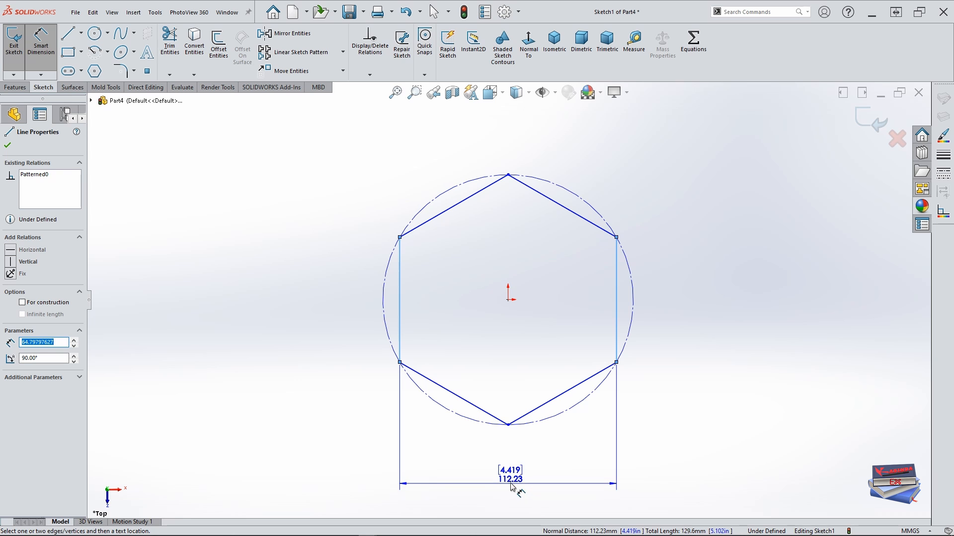
pyautogui.click(516, 494)
pyautogui.write('10')
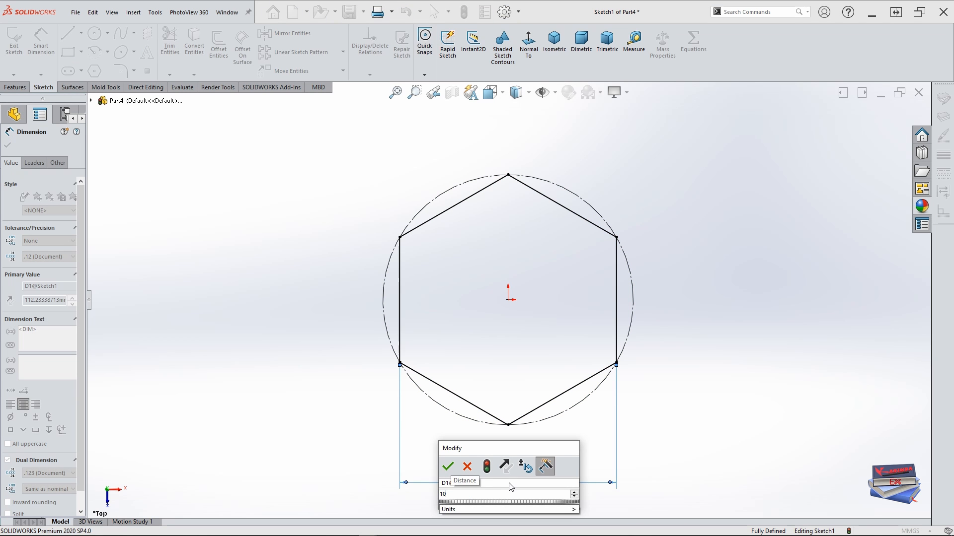
pyautogui.write('0')
pyautogui.click(448, 469)
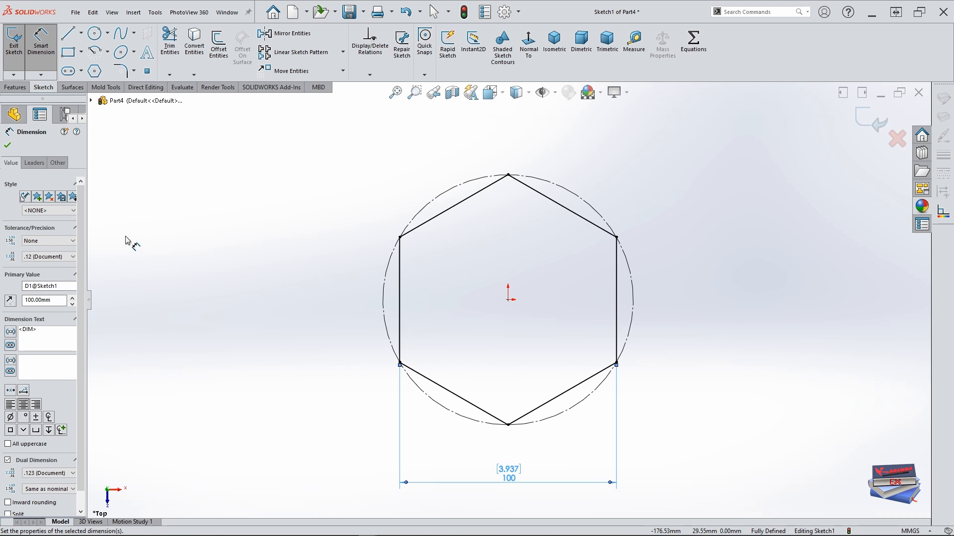
pyautogui.click(7, 145)
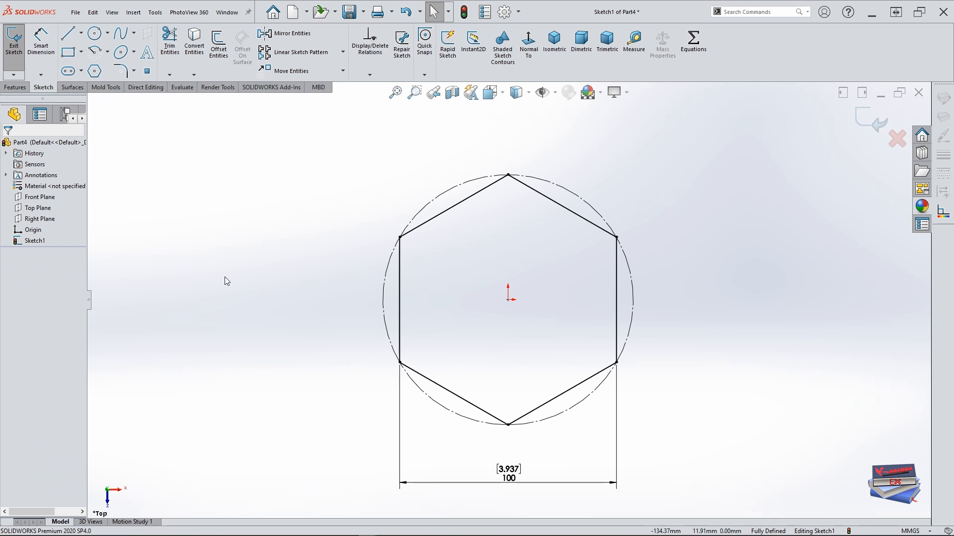
# Extrude the hexagon sketch upward as a blind boss with a depth of 20 mm
pyautogui.click(15, 87)
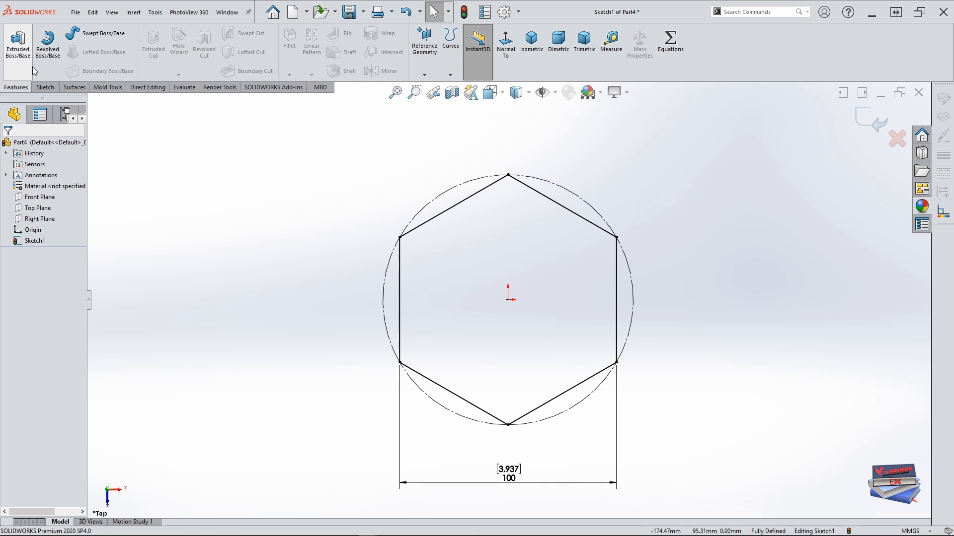
pyautogui.click(20, 50)
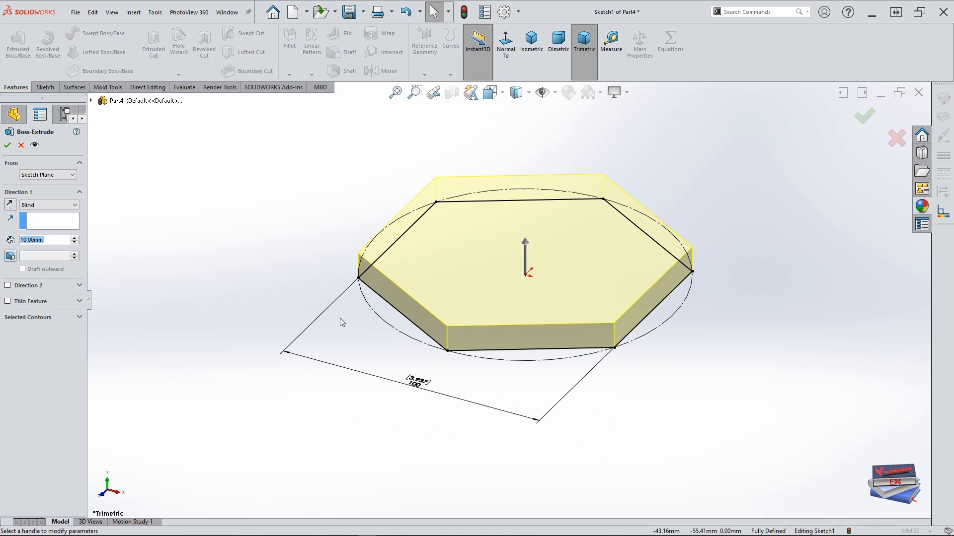
pyautogui.click(74, 237)
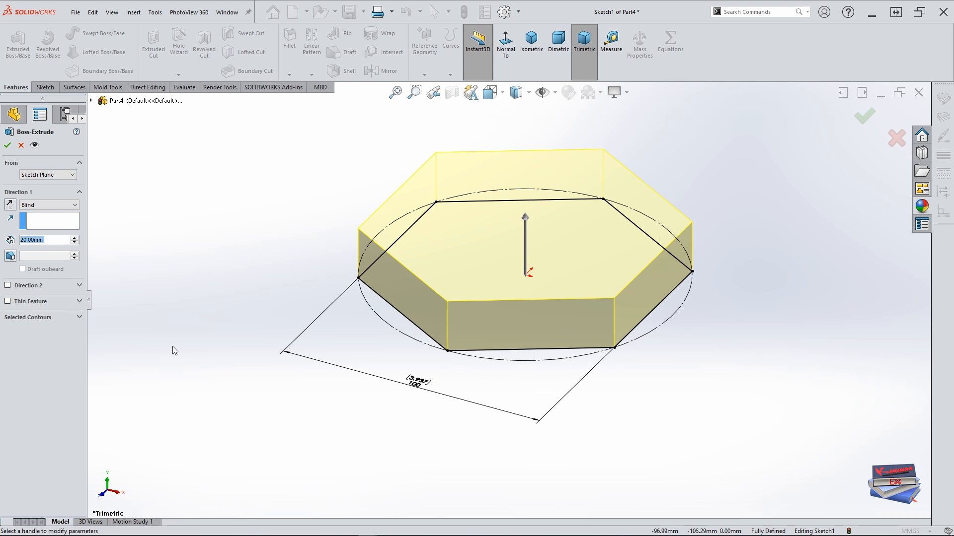
pyautogui.click(7, 146)
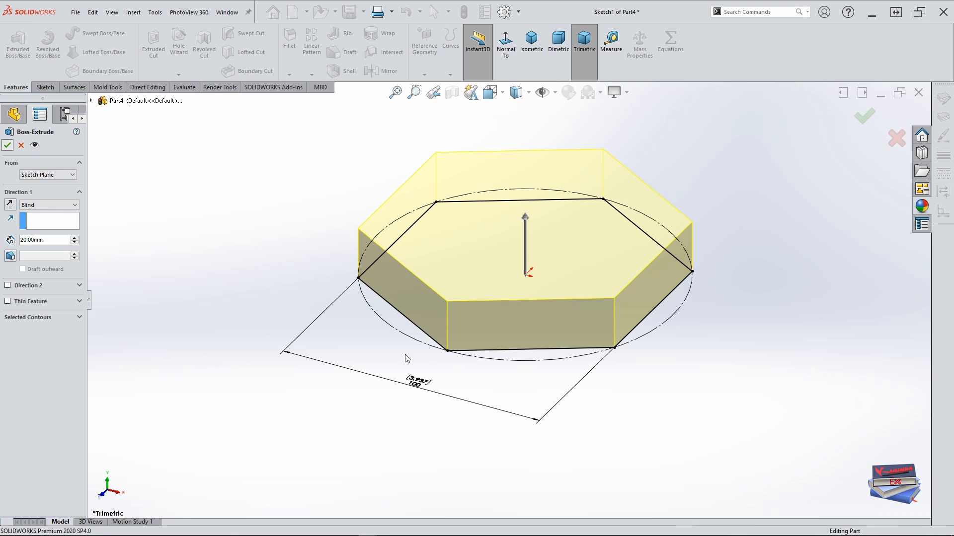
# Turn off RealView Graphics for the model display and clear the selection of the extruded body
pyautogui.scroll(3, 505, 258)
pyautogui.scroll(-3, 542, 190)
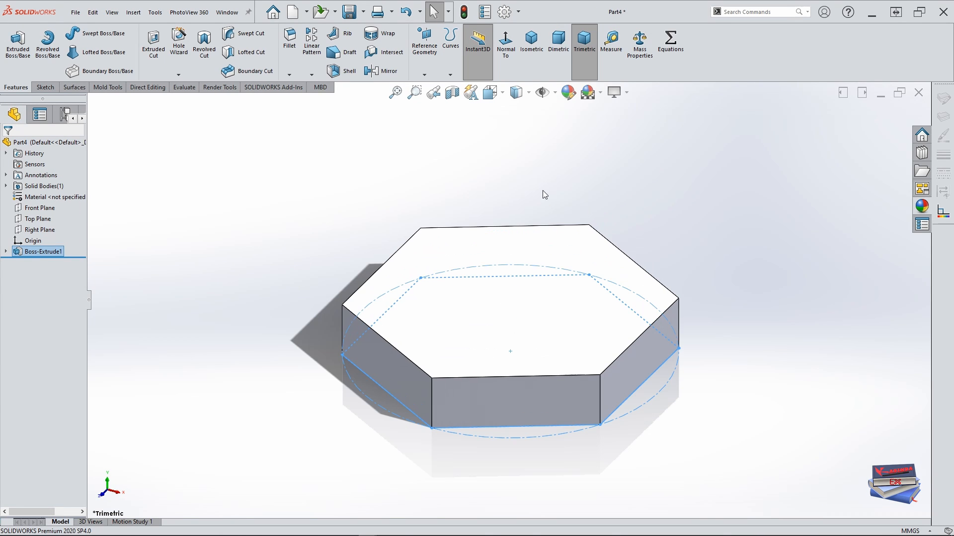
pyautogui.click(615, 92)
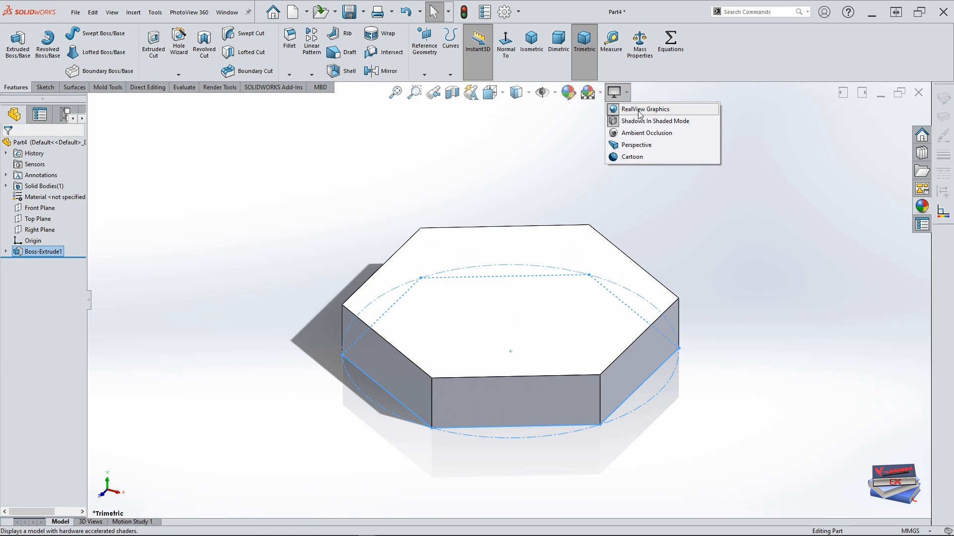
pyautogui.click(640, 109)
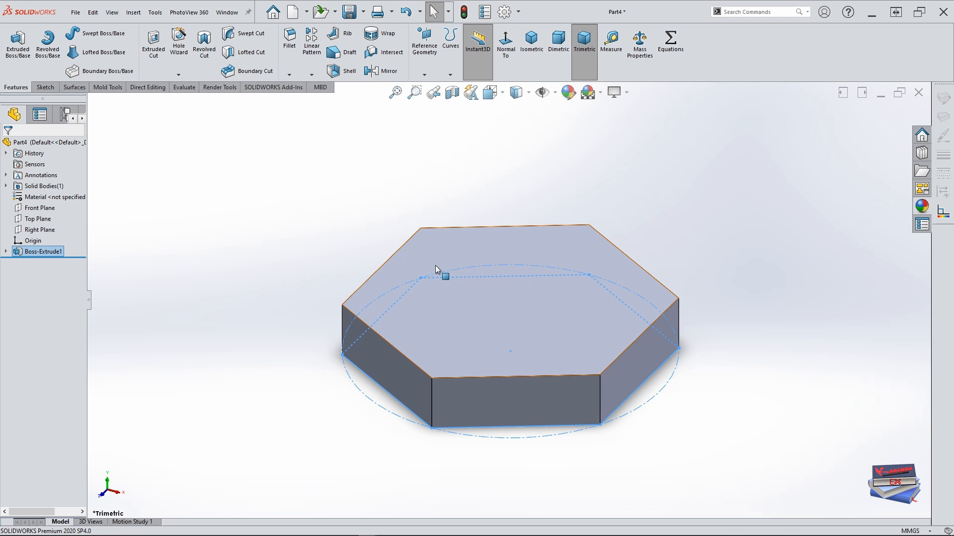
pyautogui.click(276, 305)
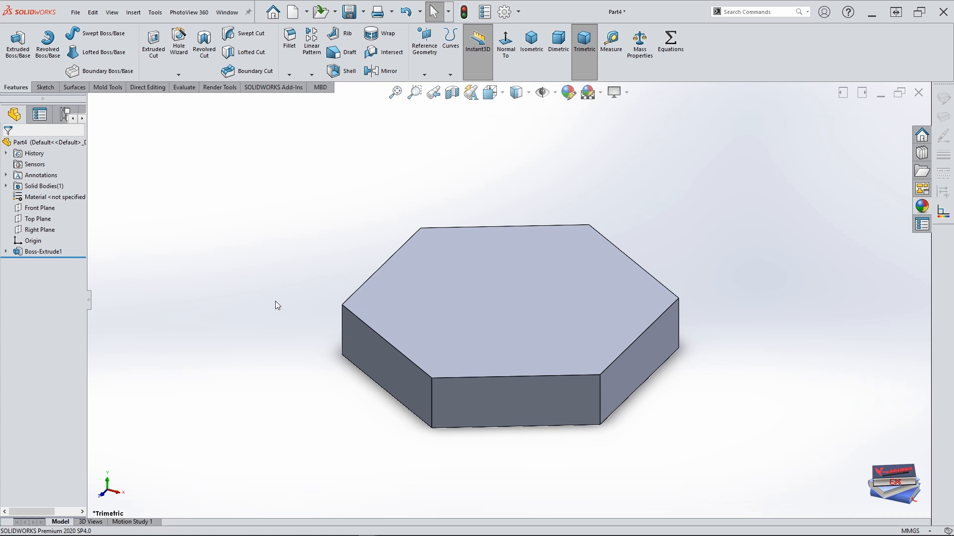
# Start a sketch on the hexagonal block's top face and draw a 76 mm diameter circle centred on the origin
pyautogui.click(462, 298)
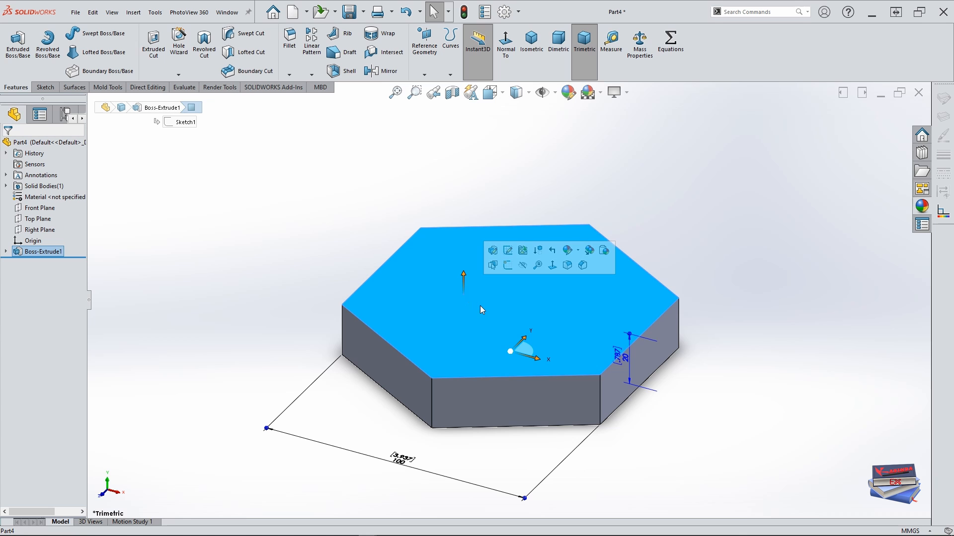
pyautogui.click(507, 266)
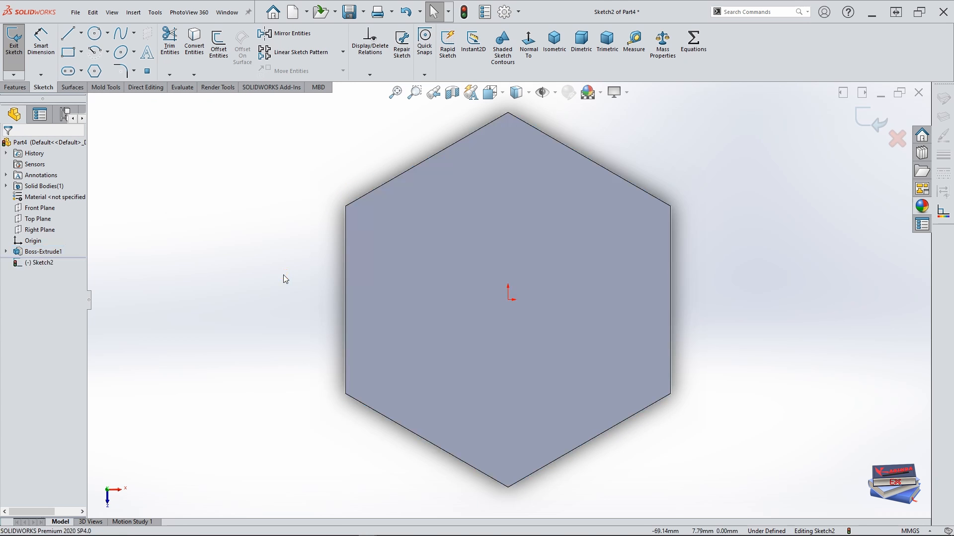
pyautogui.click(107, 34)
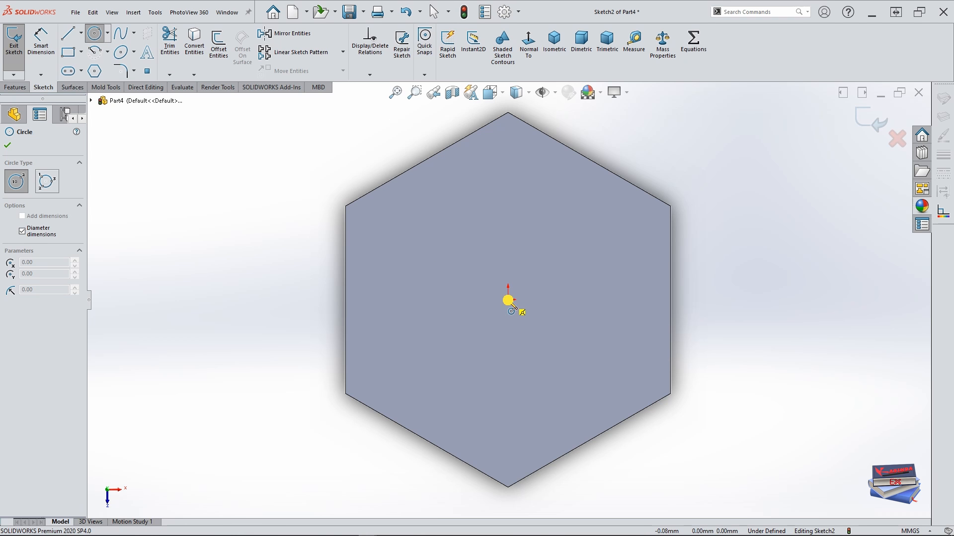
pyautogui.click(507, 300)
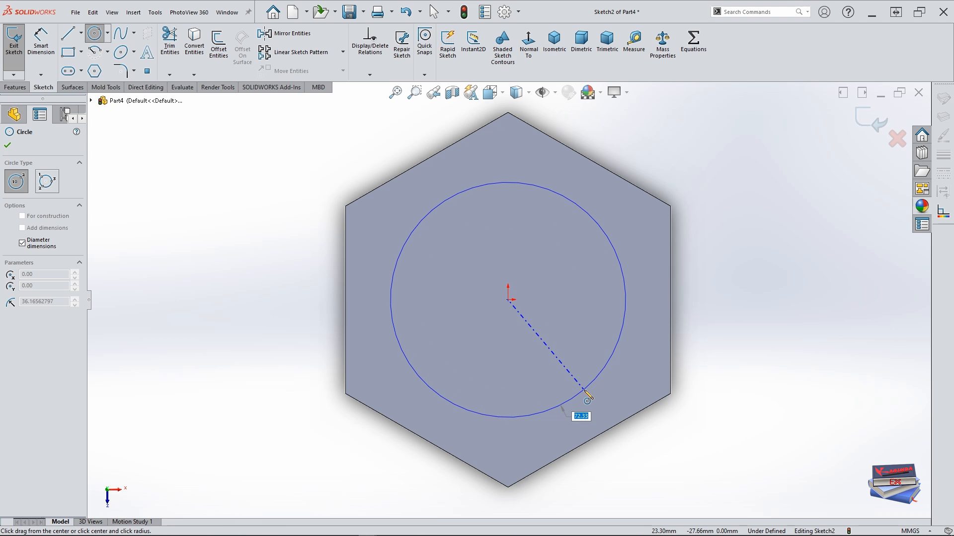
pyautogui.write('76')
pyautogui.press('Return')
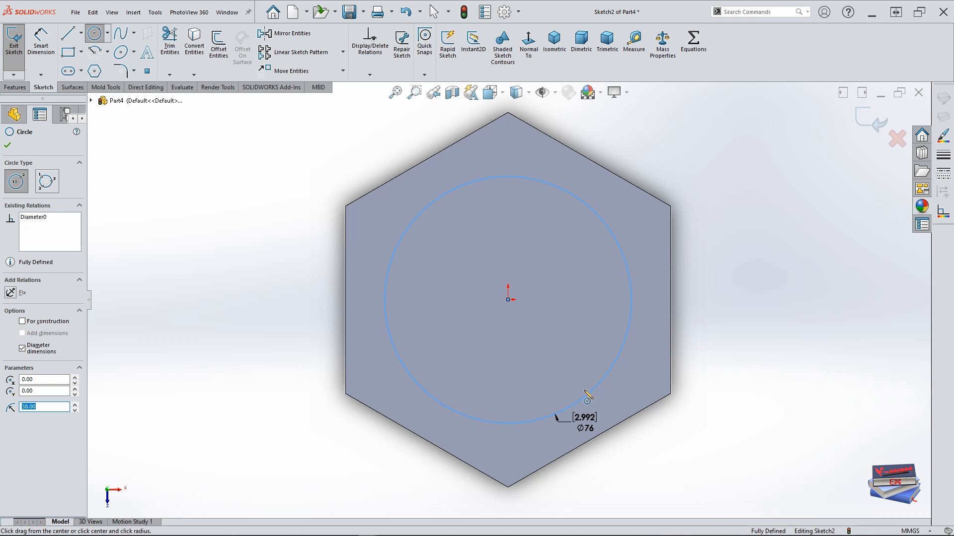
pyautogui.press('Escape')
pyautogui.click(253, 229)
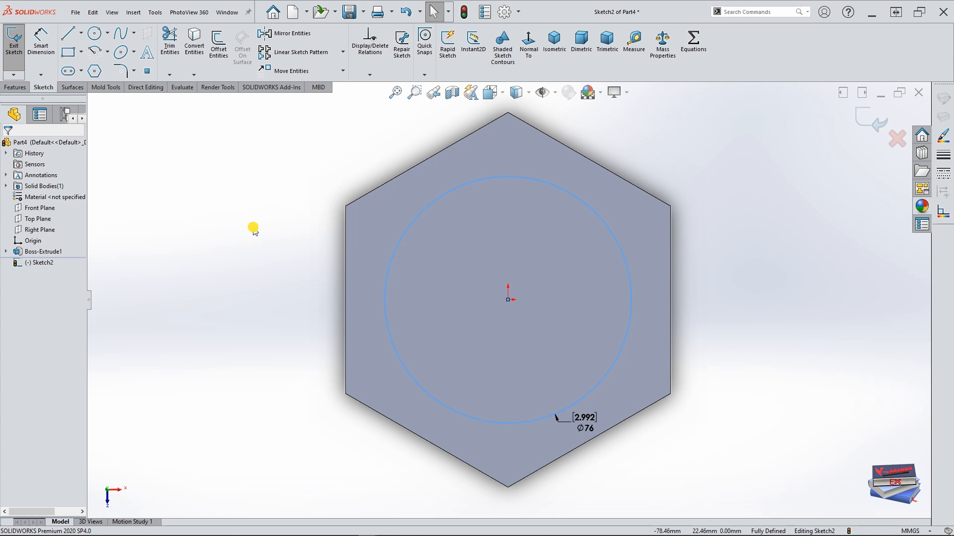
# Convert the 76 mm circle to construction geometry
pyautogui.click(399, 239)
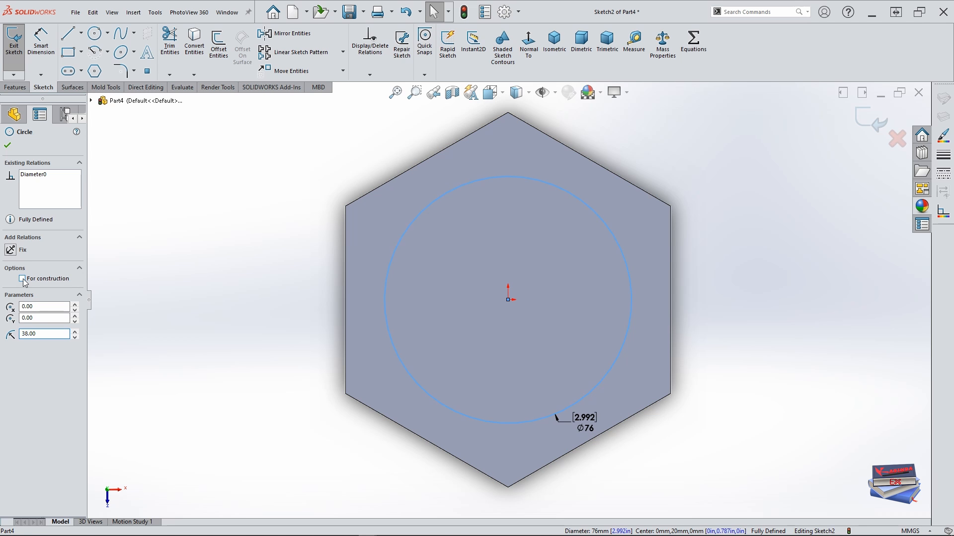
pyautogui.click(7, 145)
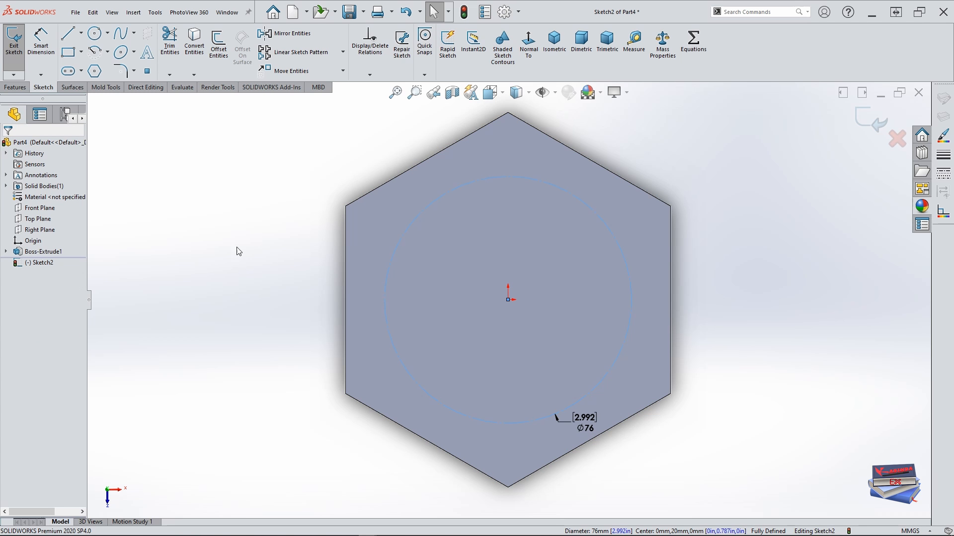
pyautogui.click(253, 251)
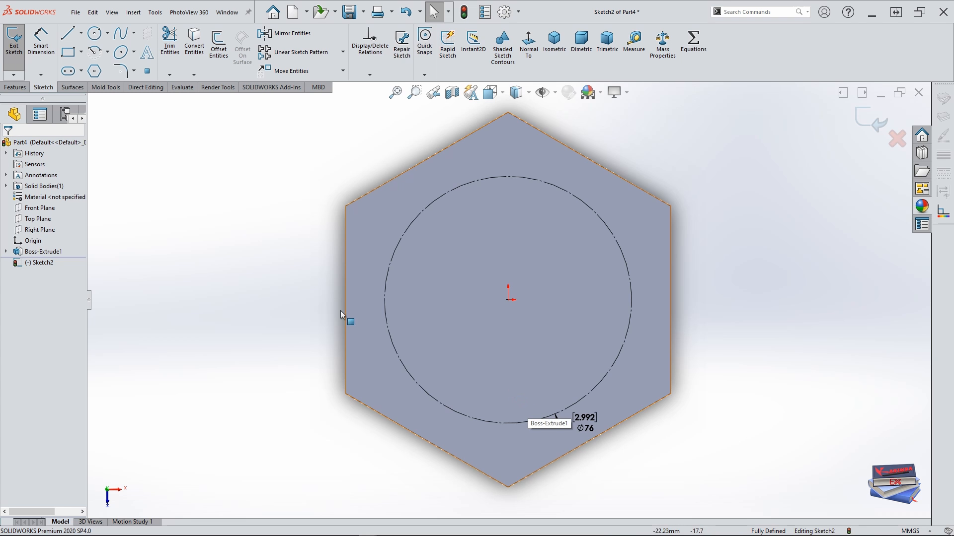
# Sketch a circle about 24 mm in diameter, centred on the construction circle's left quadrant and reaching the hexagon's left edge
pyautogui.click(95, 34)
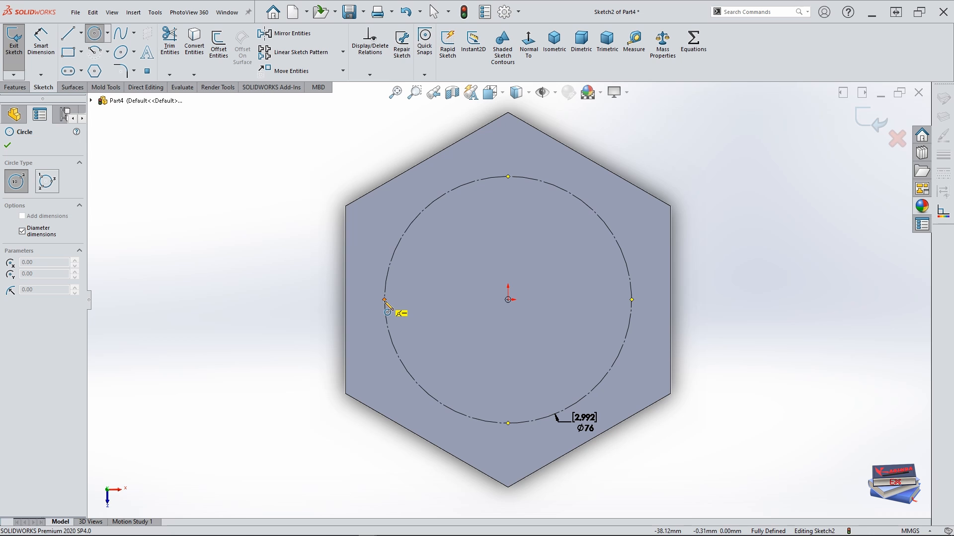
pyautogui.click(385, 300)
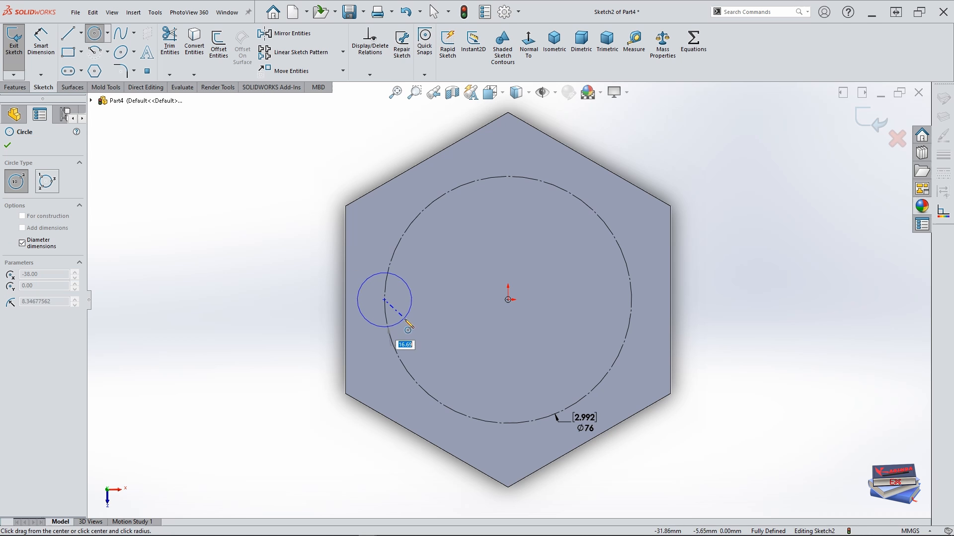
pyautogui.click(346, 300)
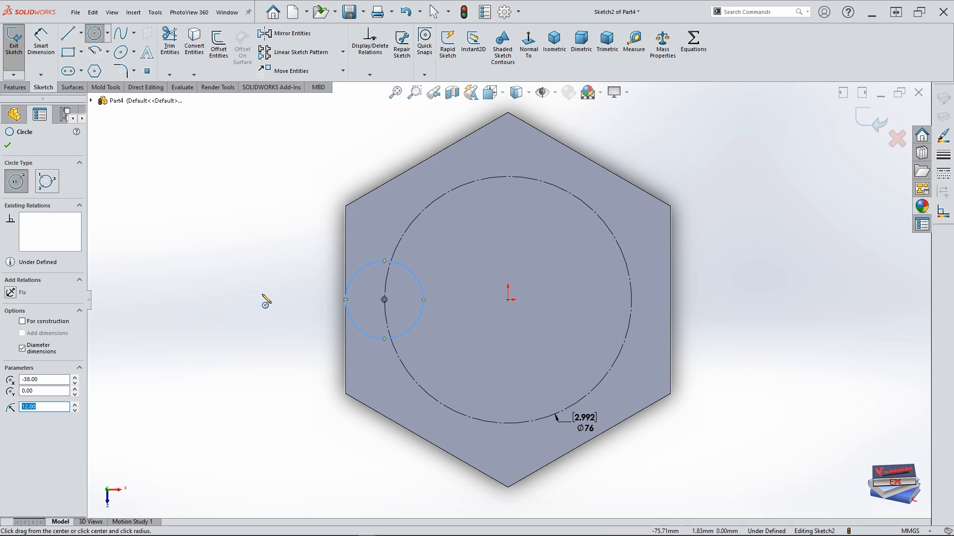
pyautogui.press('Escape')
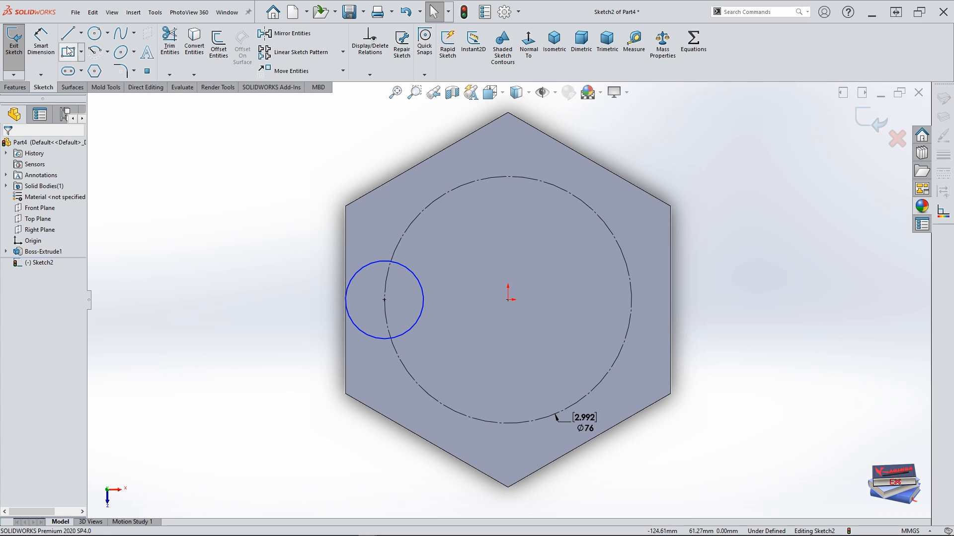
# Dimension the new circle's diameter at 24 mm, placing the dimension outside the hexagon
pyautogui.click(42, 44)
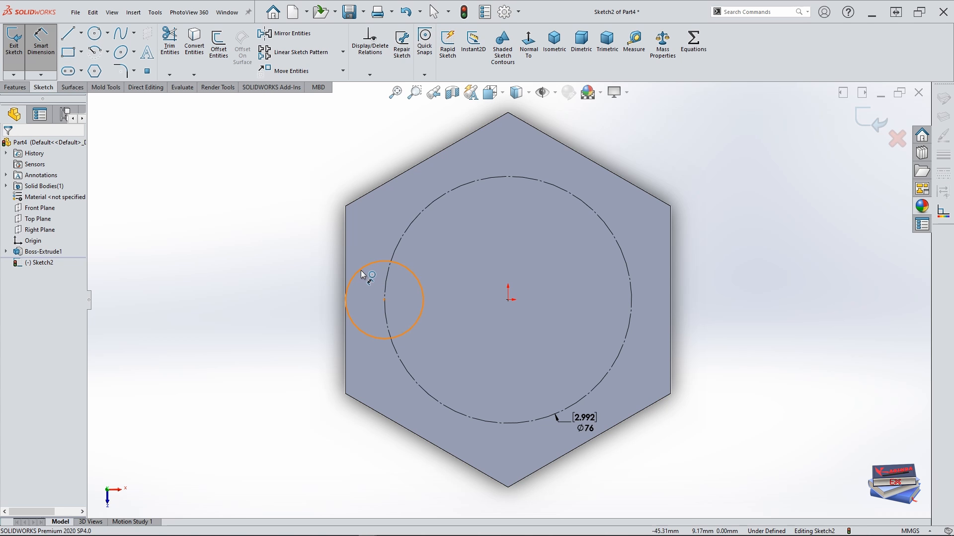
pyautogui.click(362, 269)
pyautogui.click(287, 241)
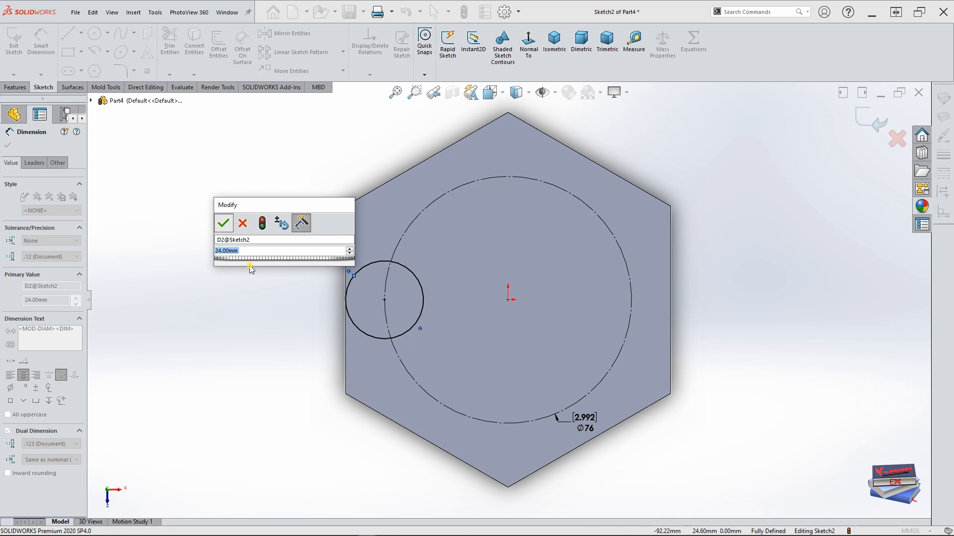
pyautogui.press('Return')
pyautogui.press('Escape')
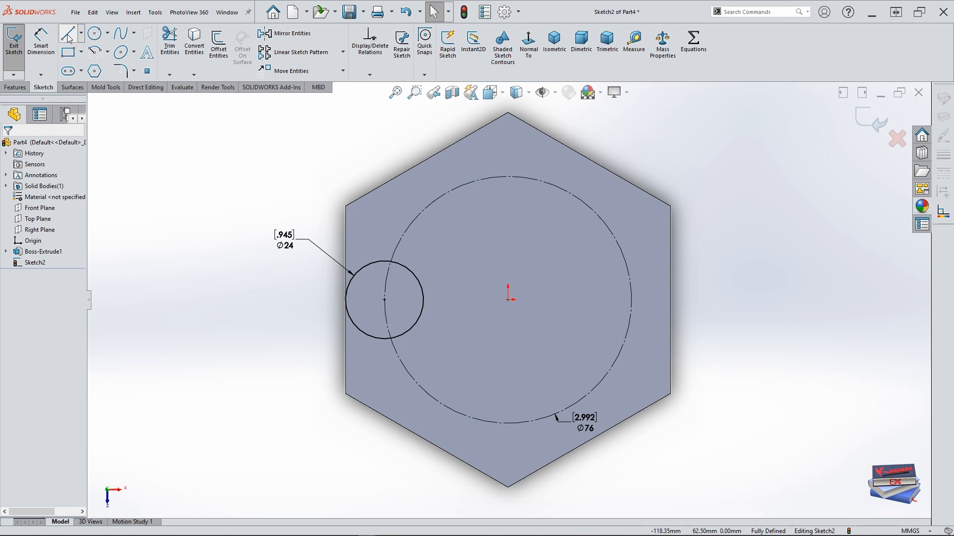
# Draw two horizontal lines from the 24 mm circle's upper and lower quadrants to the hexagon's left edge
pyautogui.press('l')
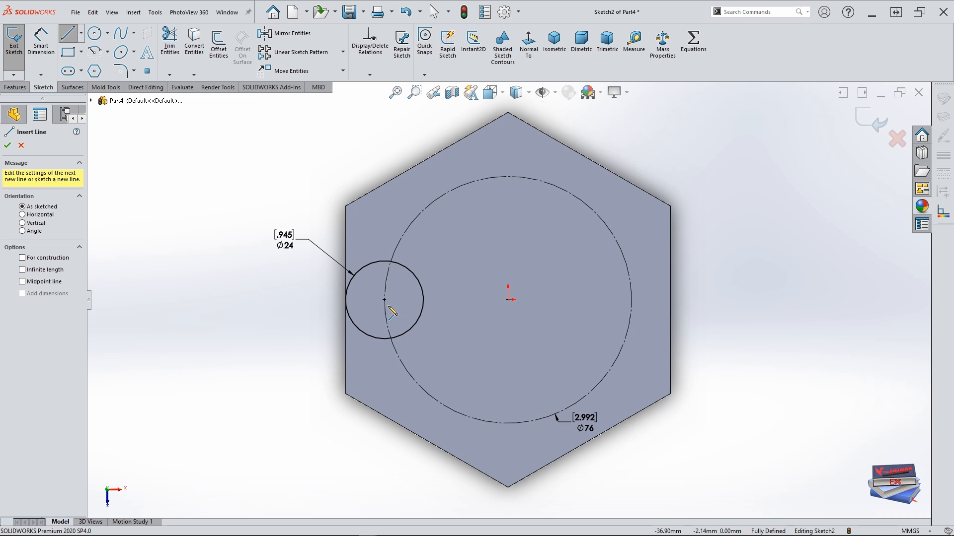
pyautogui.scroll(2, 390, 305)
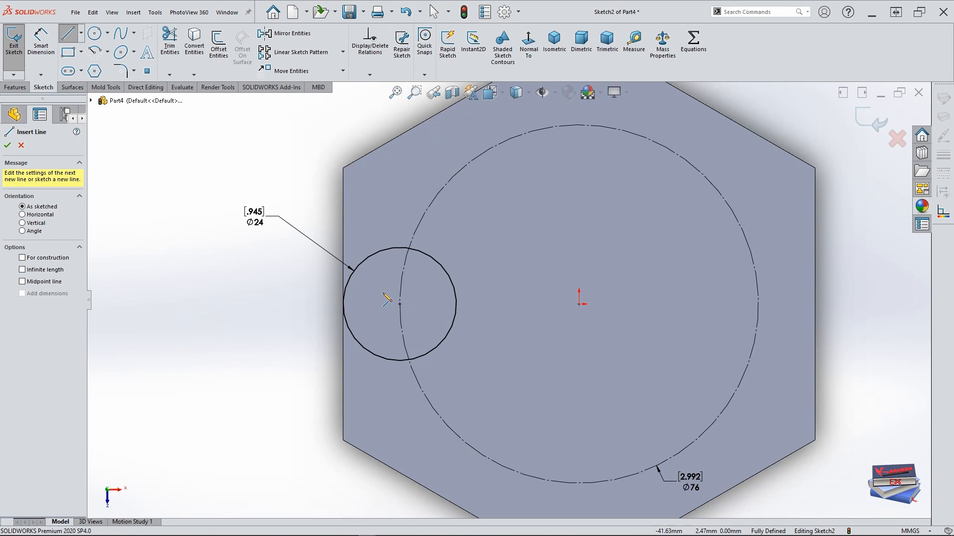
pyautogui.click(399, 247)
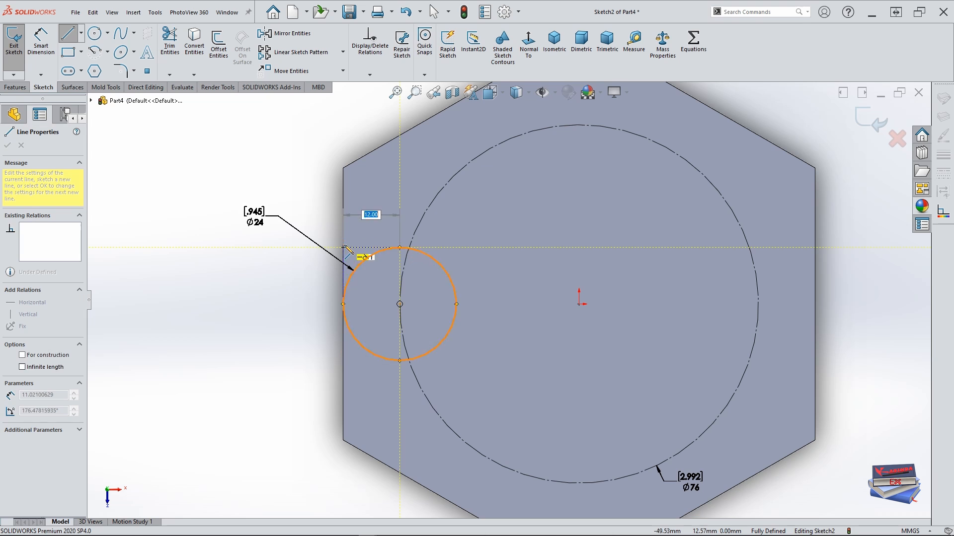
pyautogui.click(343, 248)
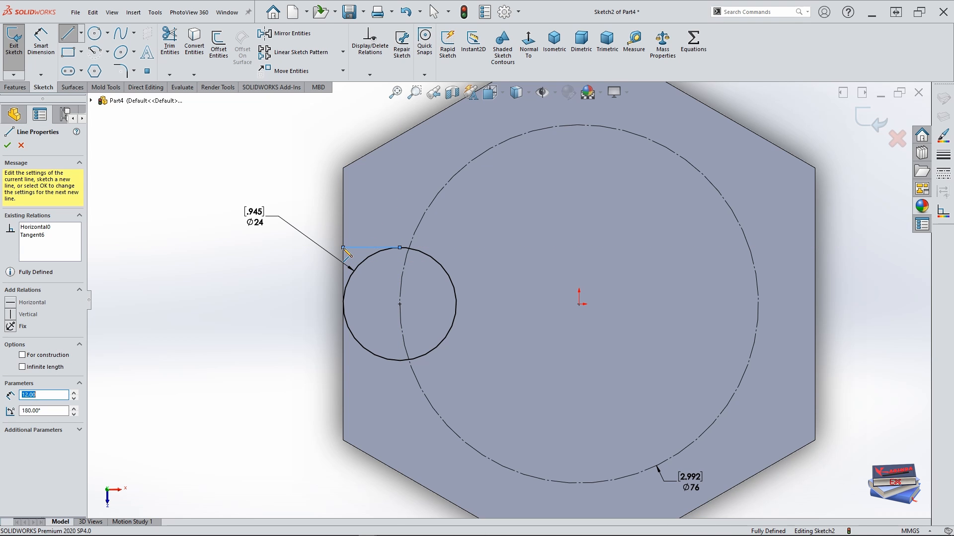
pyautogui.press('Escape')
pyautogui.click(68, 36)
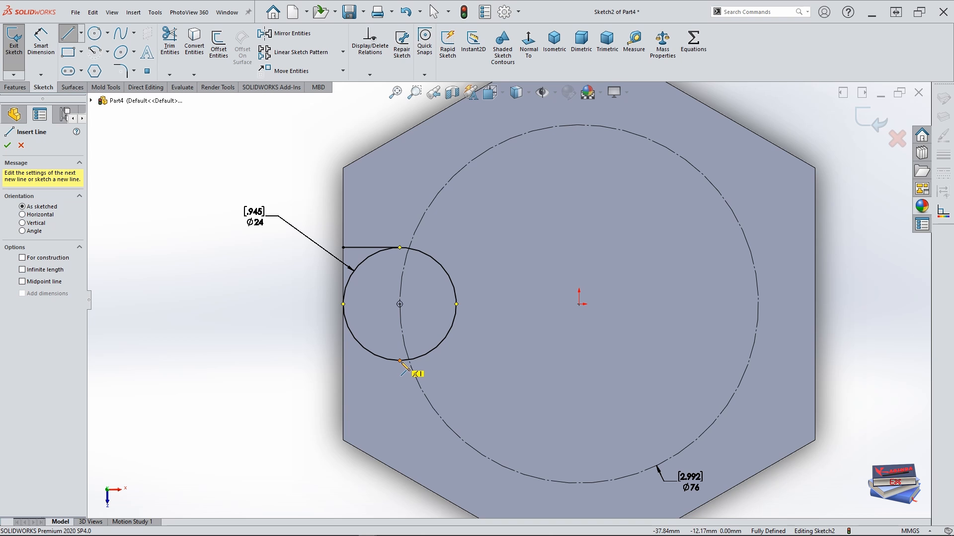
pyautogui.click(400, 361)
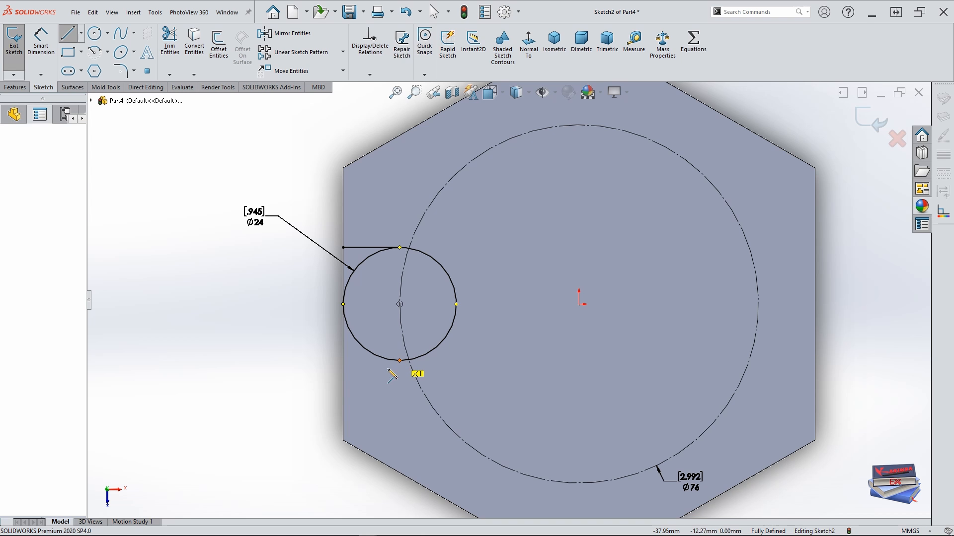
pyautogui.click(343, 362)
pyautogui.press('Escape')
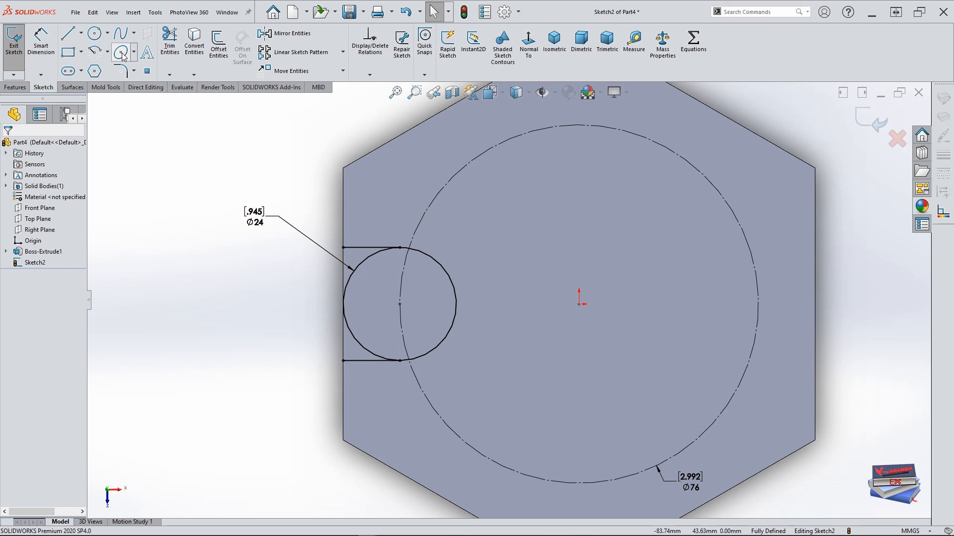
# Draw a 12 mm diameter circle concentric with the 24 mm circle and place its diameter dimension beside it
pyautogui.click(94, 33)
pyautogui.click(400, 304)
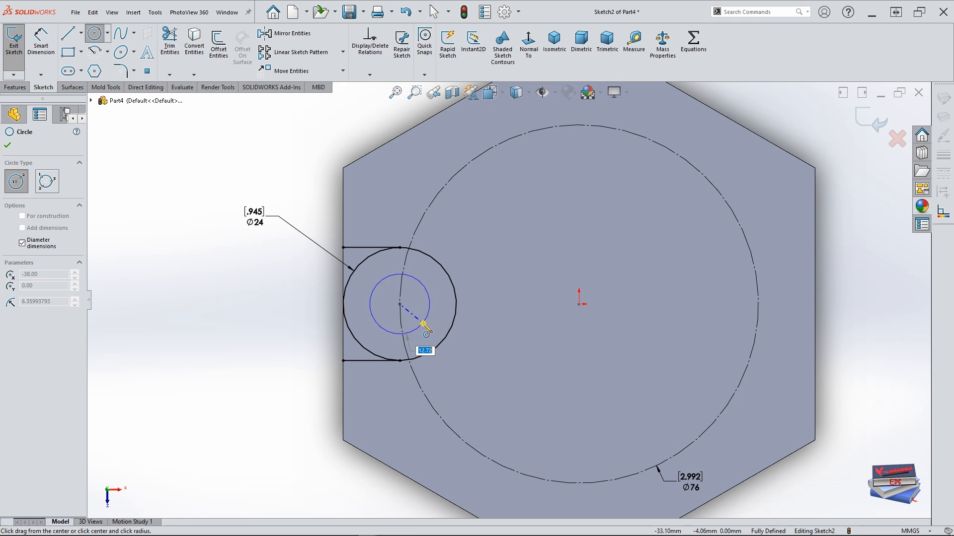
pyautogui.write('12')
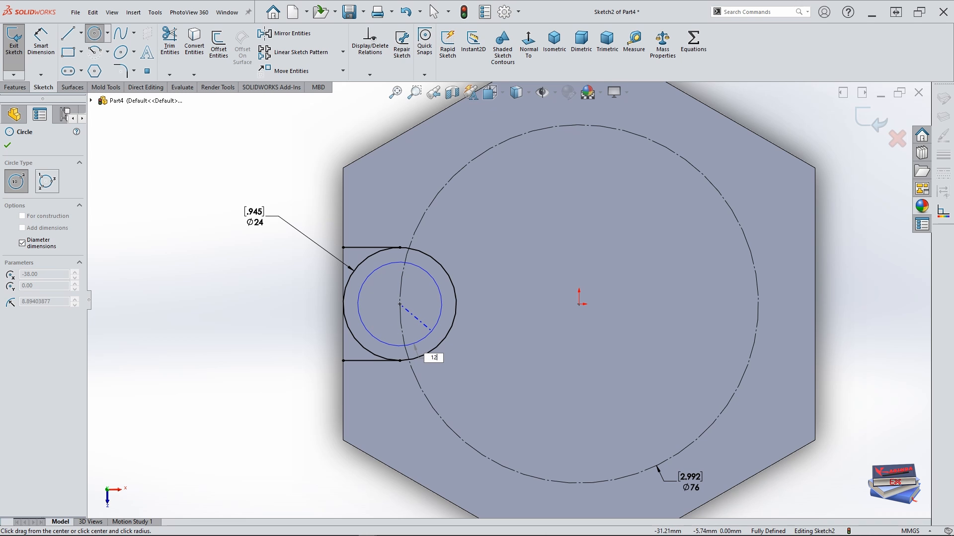
pyautogui.press('Return')
pyautogui.press('Escape')
pyautogui.click(472, 343)
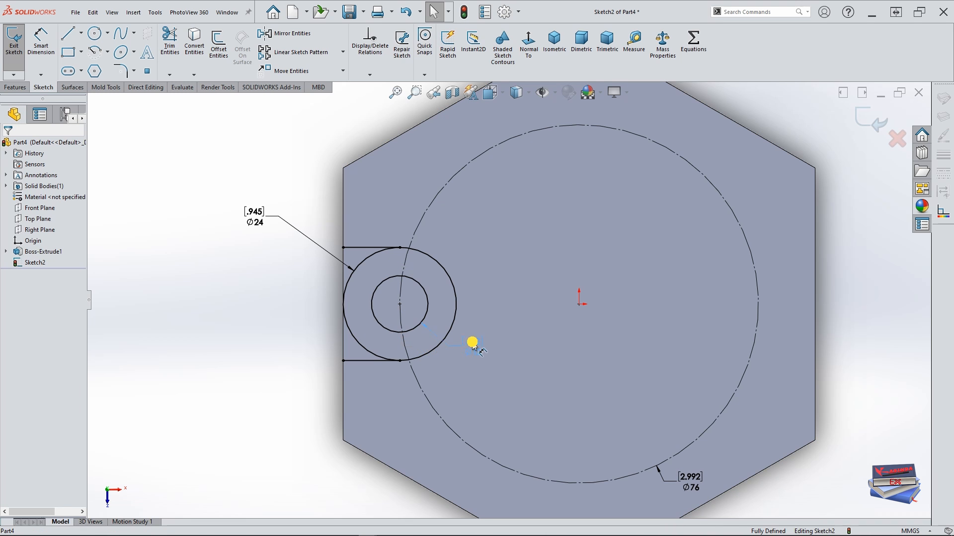
pyautogui.click(484, 348)
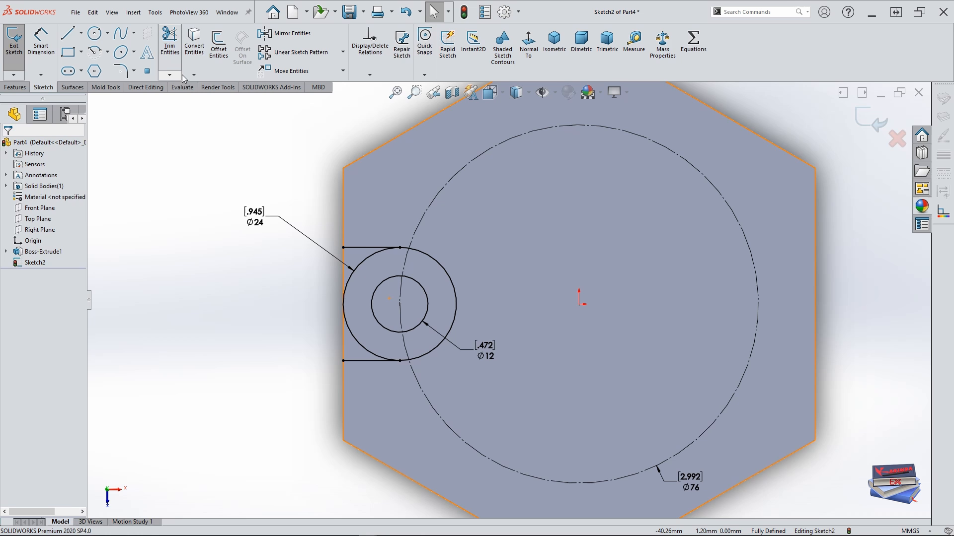
# Power-trim the 24 mm circle's outer half between the two lines and move its diameter dimension to the arc's inner side
pyautogui.click(171, 45)
pyautogui.click(47, 261)
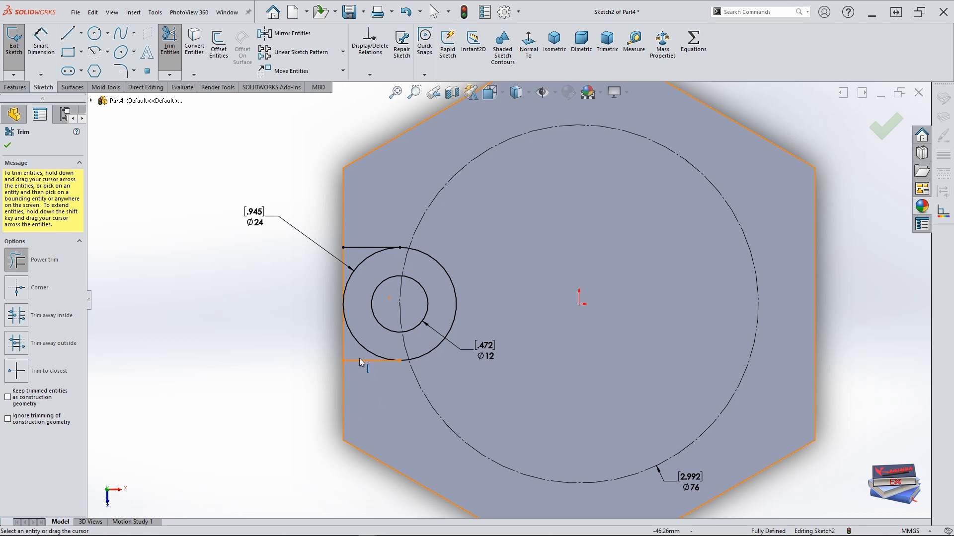
pyautogui.moveTo(356, 353); pyautogui.dragTo(367, 303)
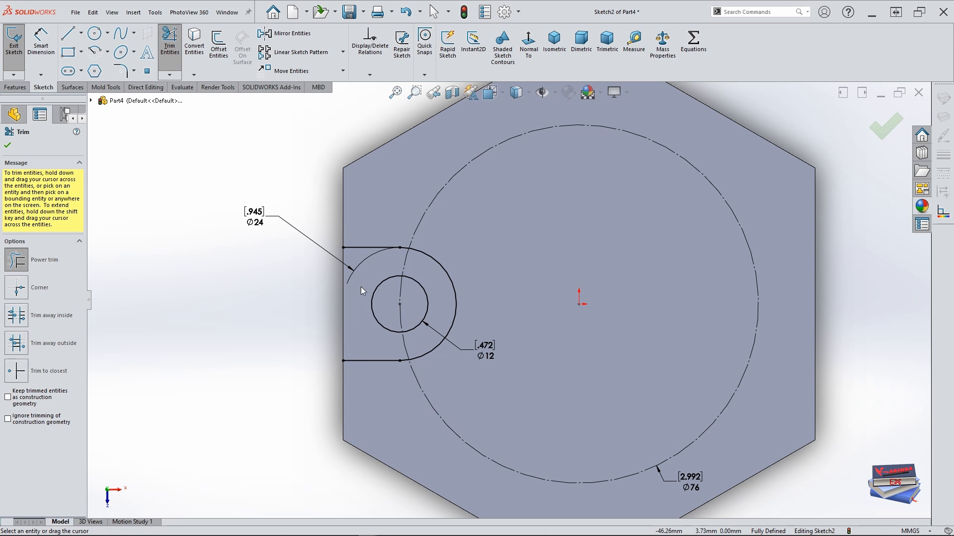
pyautogui.press('Escape')
pyautogui.moveTo(256, 223); pyautogui.dragTo(490, 218)
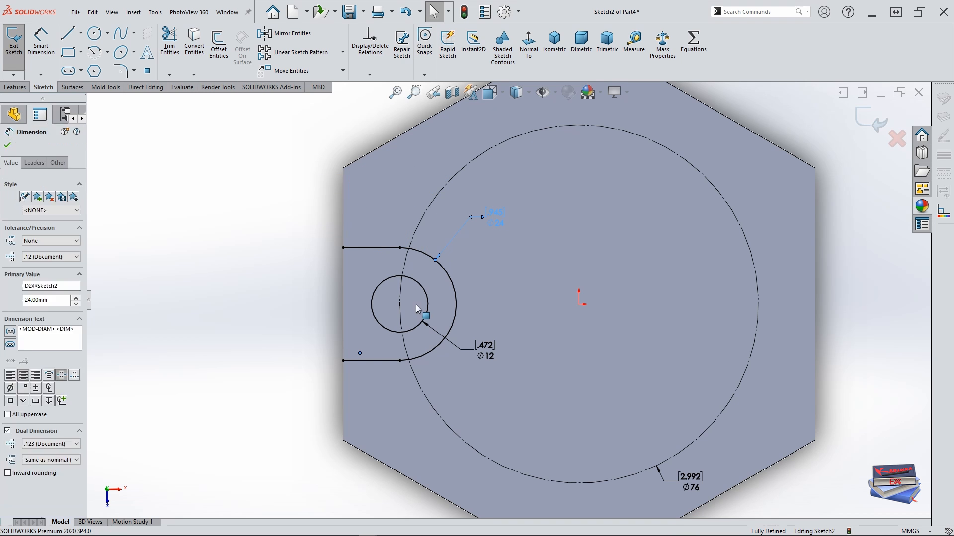
pyautogui.press('Escape')
# Cut-extrude both the 12 mm circle region and the surrounding U-shaped region as a blind cut 10 mm deep
pyautogui.scroll(-2, 505, 303)
pyautogui.click(15, 87)
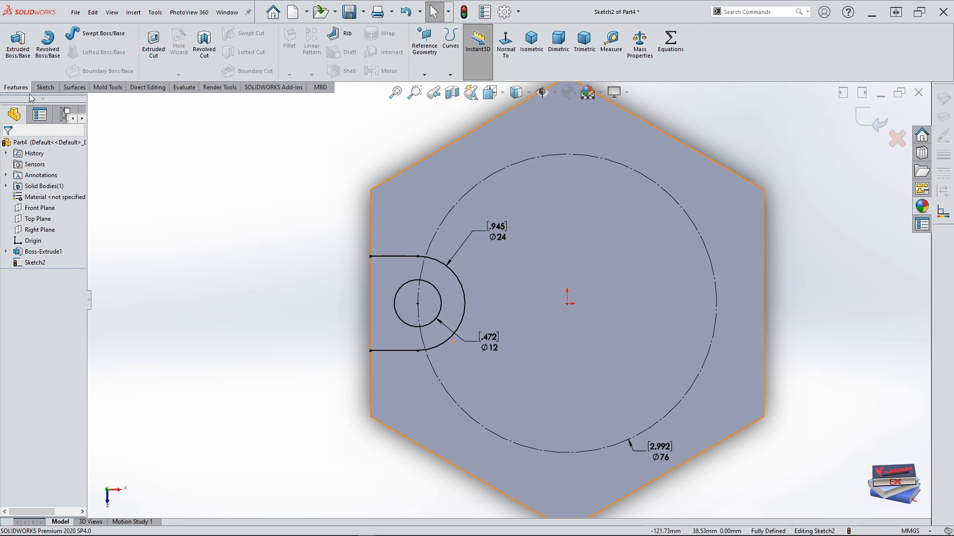
pyautogui.click(153, 43)
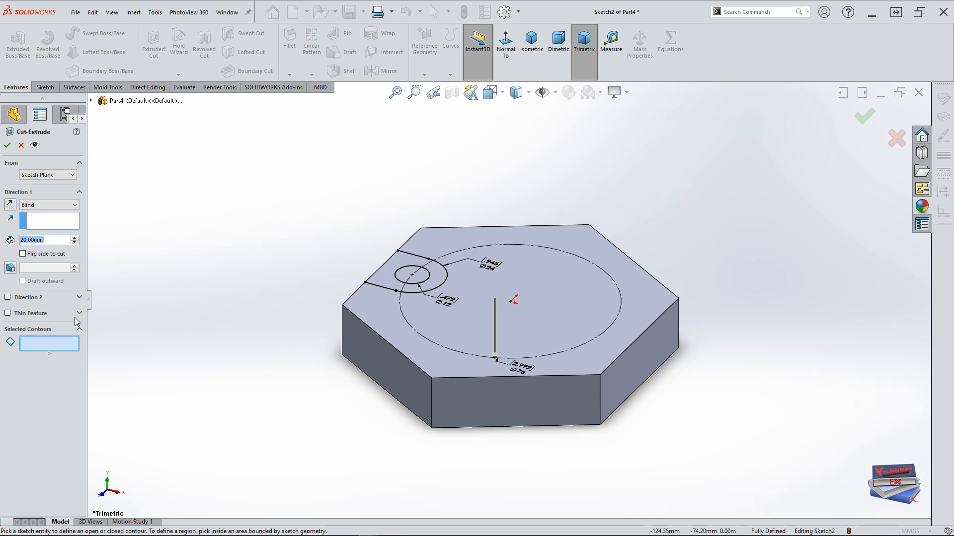
pyautogui.click(48, 345)
pyautogui.scroll(-3, 394, 268)
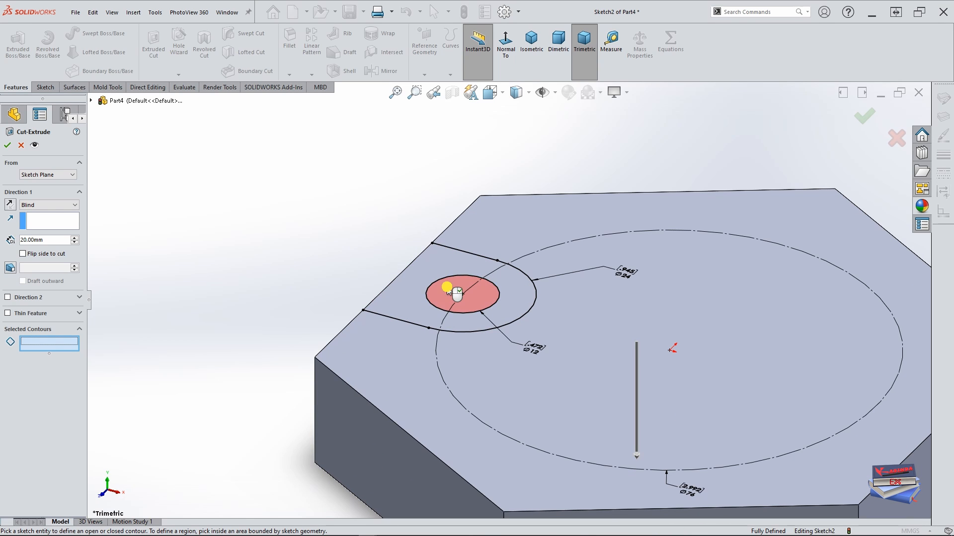
pyautogui.click(452, 287)
pyautogui.click(401, 292)
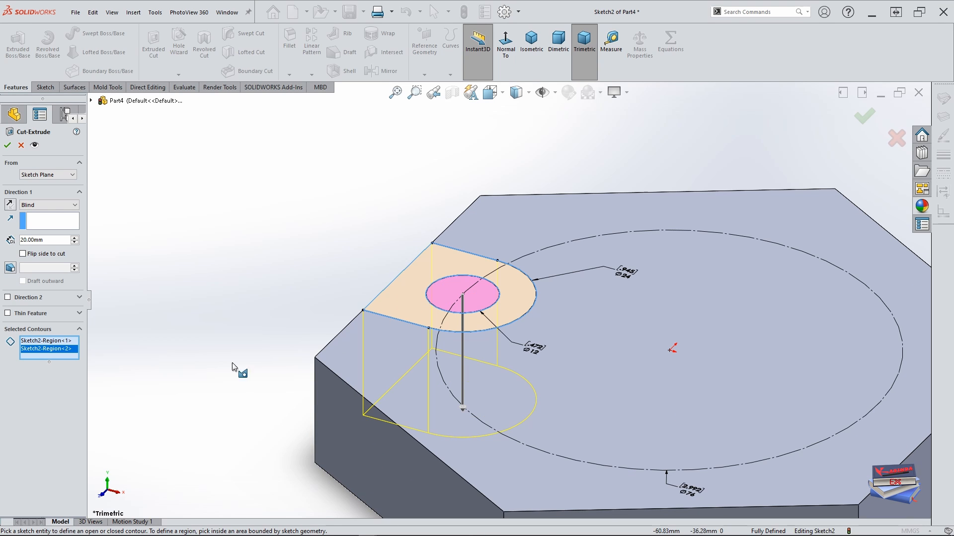
pyautogui.click(74, 243)
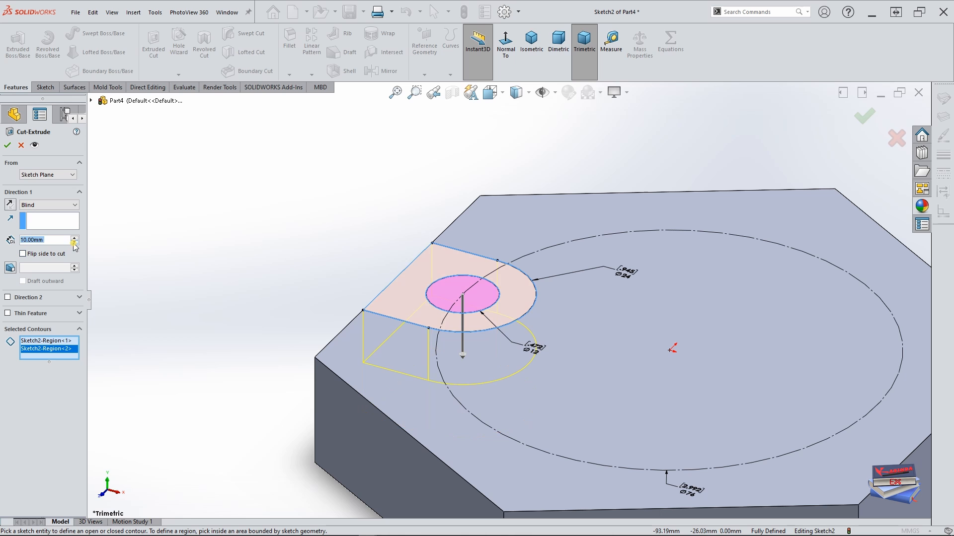
pyautogui.press('f')
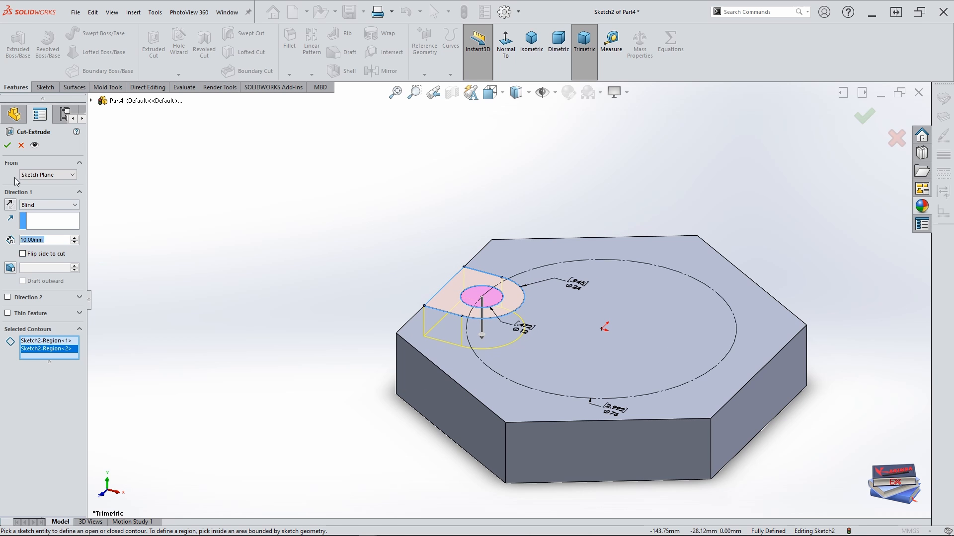
pyautogui.click(7, 145)
pyautogui.moveTo(296, 335); pyautogui.dragTo(395, 364, button='middle')
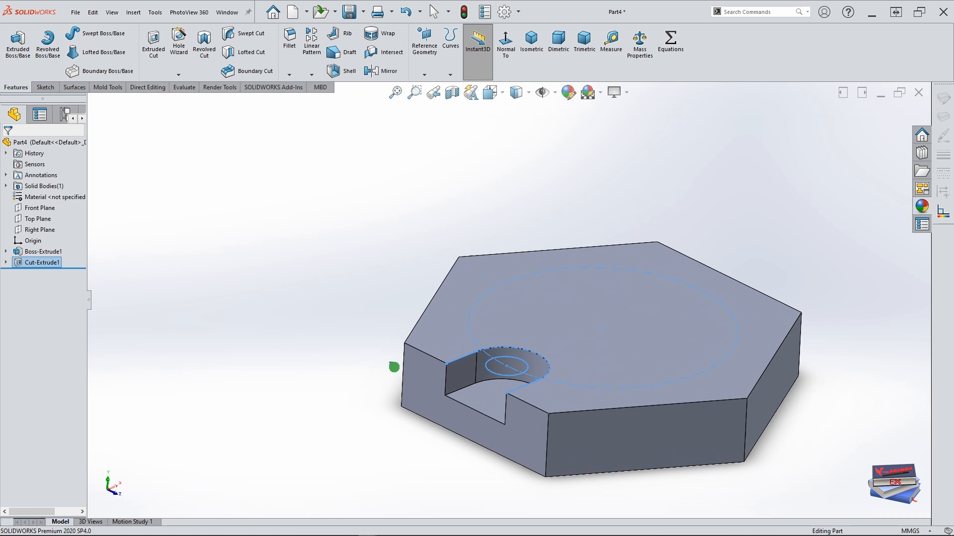
pyautogui.click(258, 315)
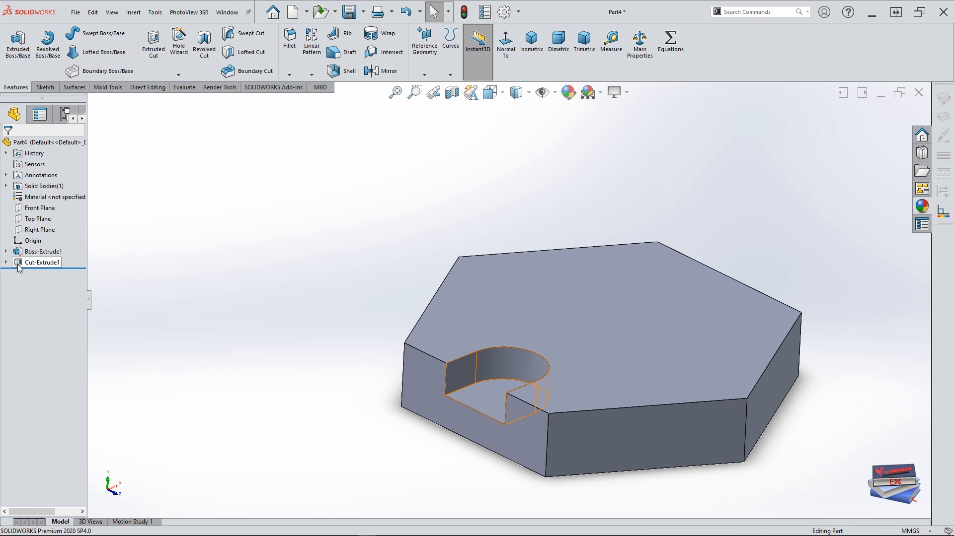
# Cut-extrude the pocket sketch's 12 mm circle region using Up To Surface, ending at the hexagonal base's underside
pyautogui.scroll(1, 303, 405)
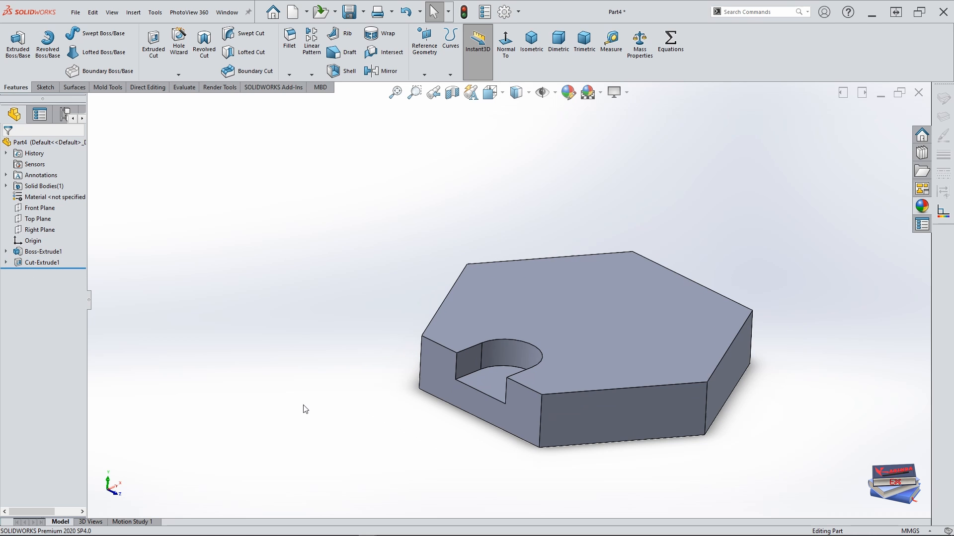
pyautogui.click(6, 263)
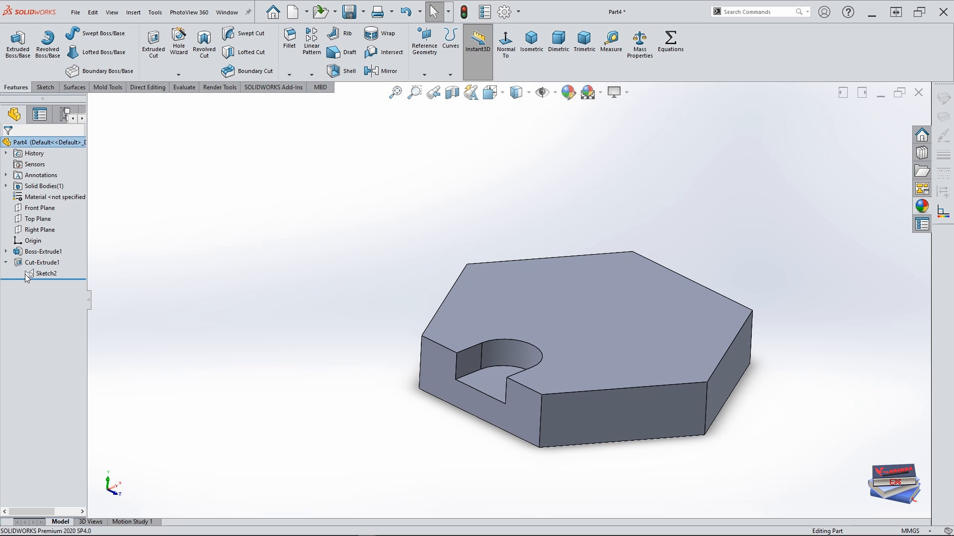
pyautogui.click(44, 274)
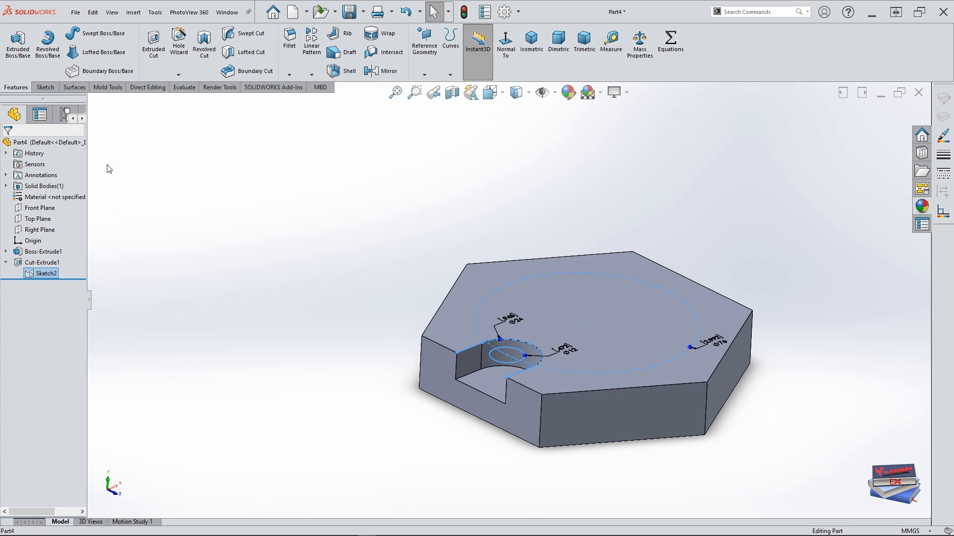
pyautogui.click(153, 45)
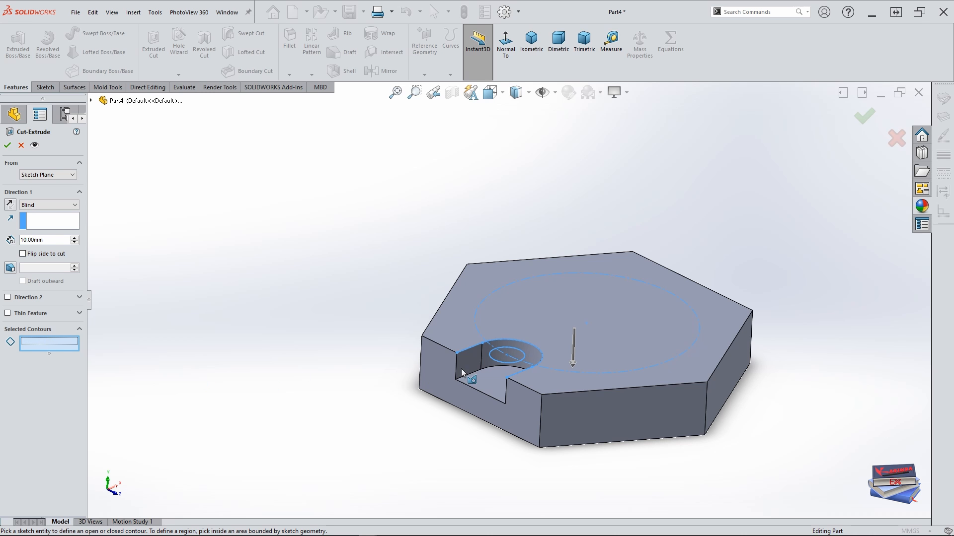
pyautogui.click(499, 358)
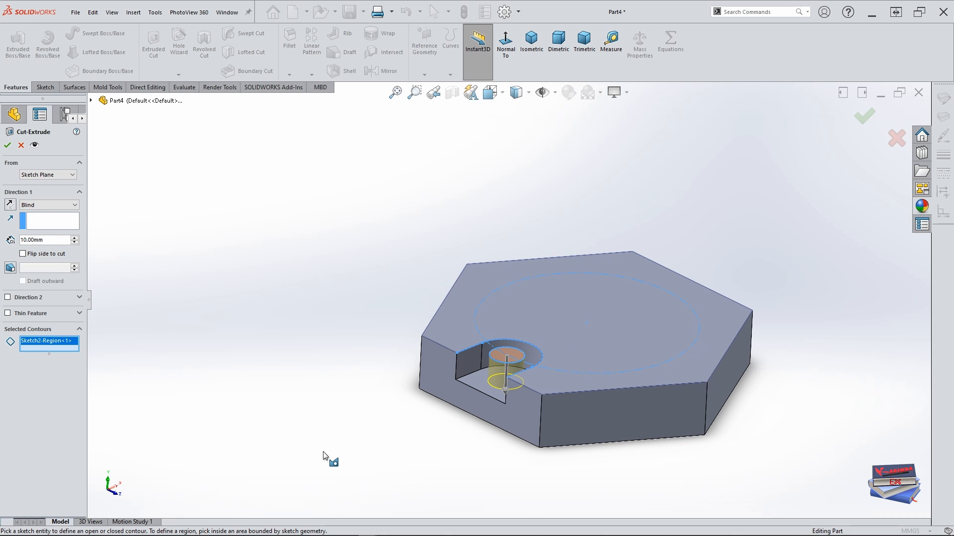
pyautogui.click(68, 205)
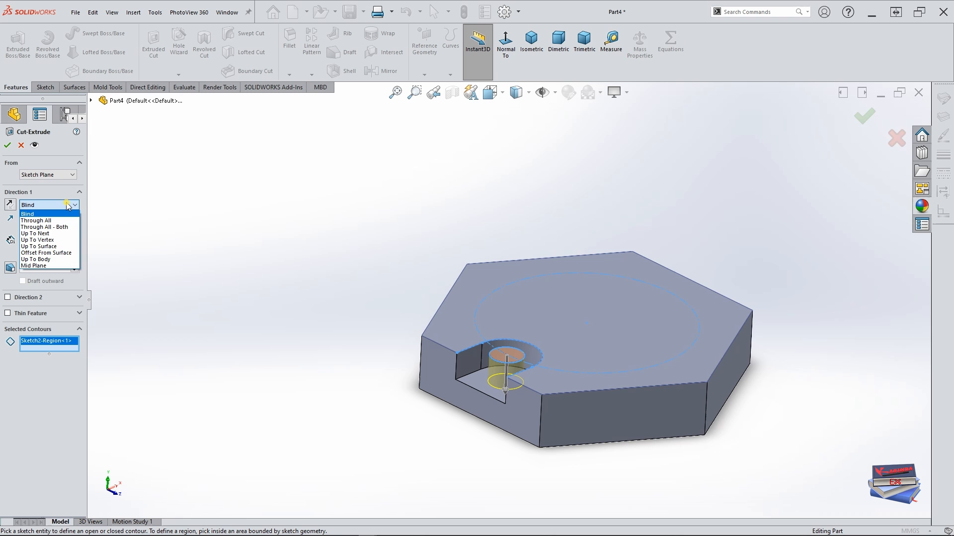
pyautogui.click(49, 246)
pyautogui.moveTo(305, 383); pyautogui.dragTo(374, 277, button='middle')
pyautogui.click(444, 371)
pyautogui.moveTo(444, 371); pyautogui.dragTo(310, 372, button='middle')
pyautogui.click(8, 145)
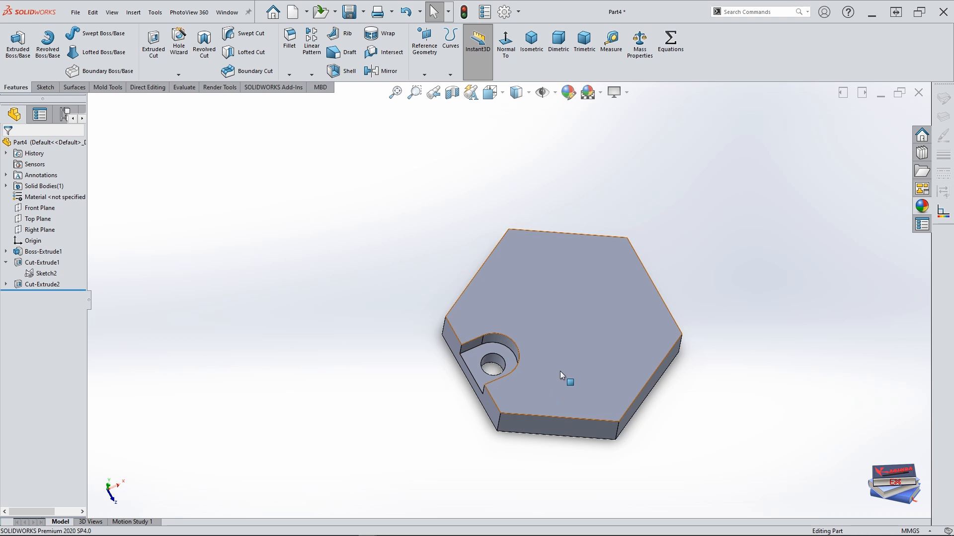
# Sketch a 40 mm diameter circle centred on the origin on the hexagon's top face and place its dimension outside the circle
pyautogui.moveTo(562, 377); pyautogui.dragTo(489, 334, button='middle')
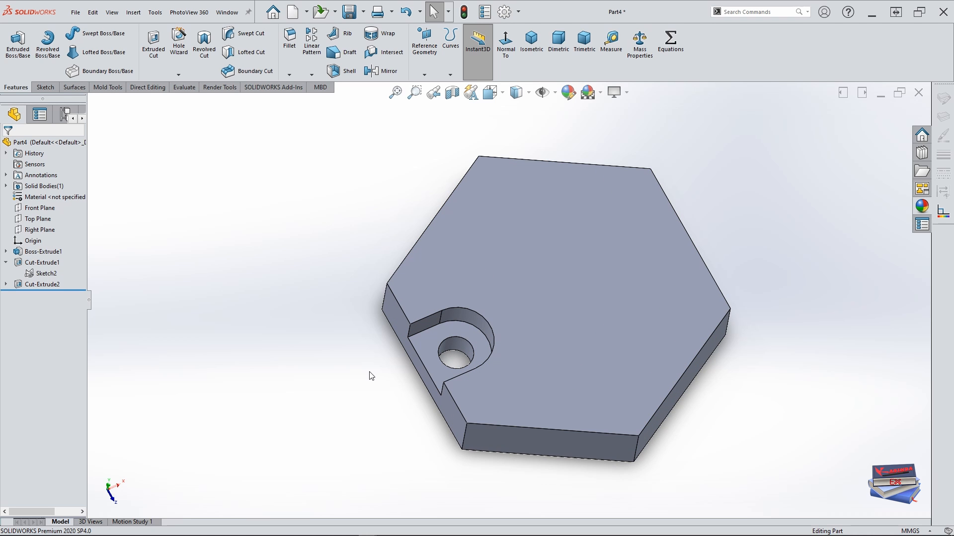
pyautogui.moveTo(368, 377); pyautogui.dragTo(328, 336, button='middle')
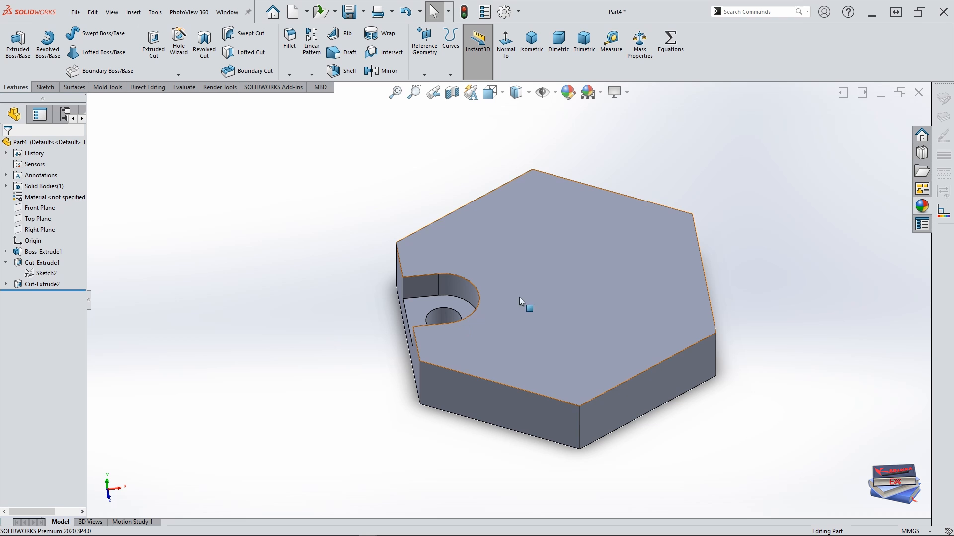
pyautogui.click(540, 278)
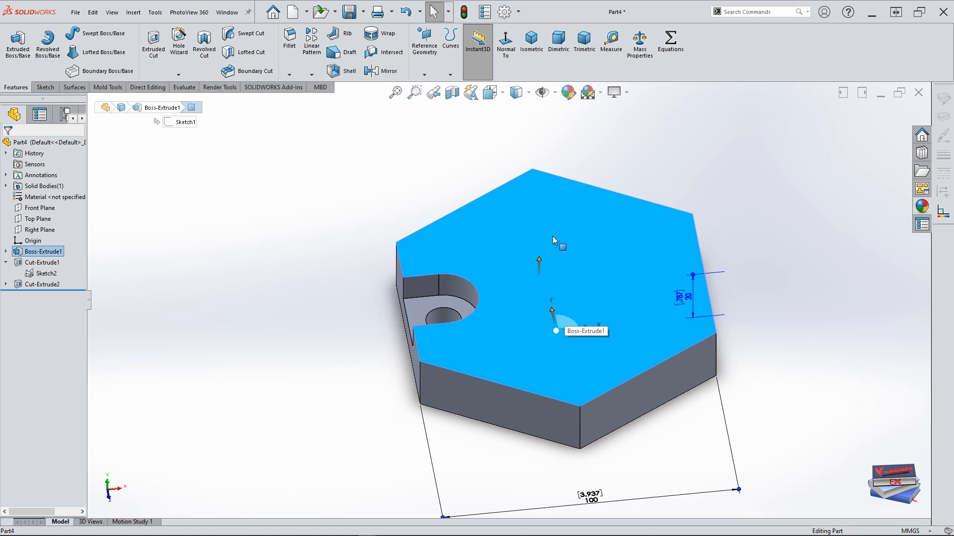
pyautogui.click(45, 87)
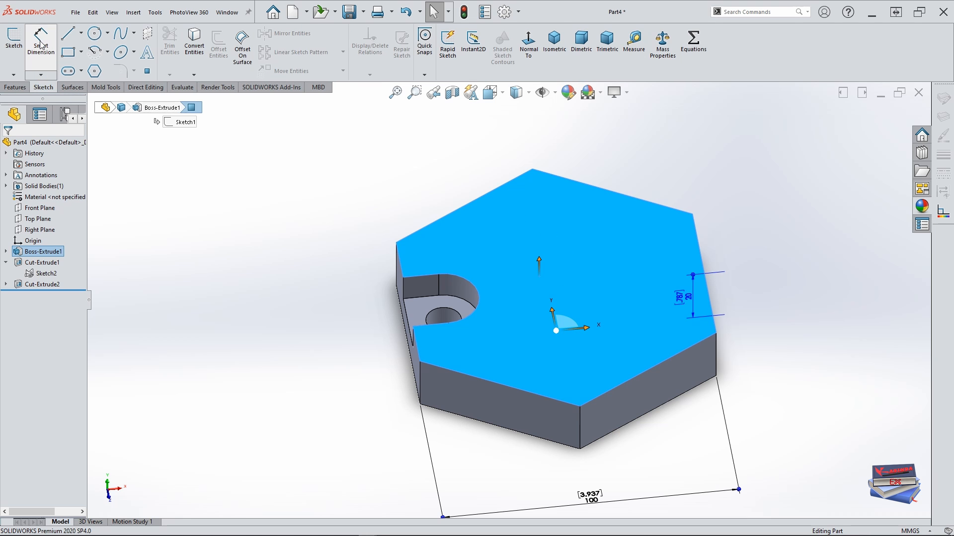
pyautogui.click(14, 39)
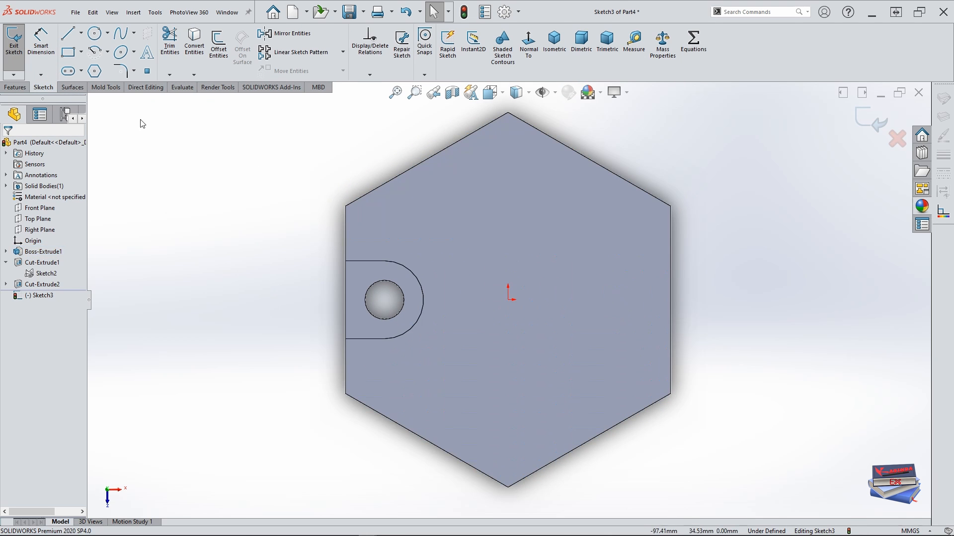
pyautogui.click(96, 34)
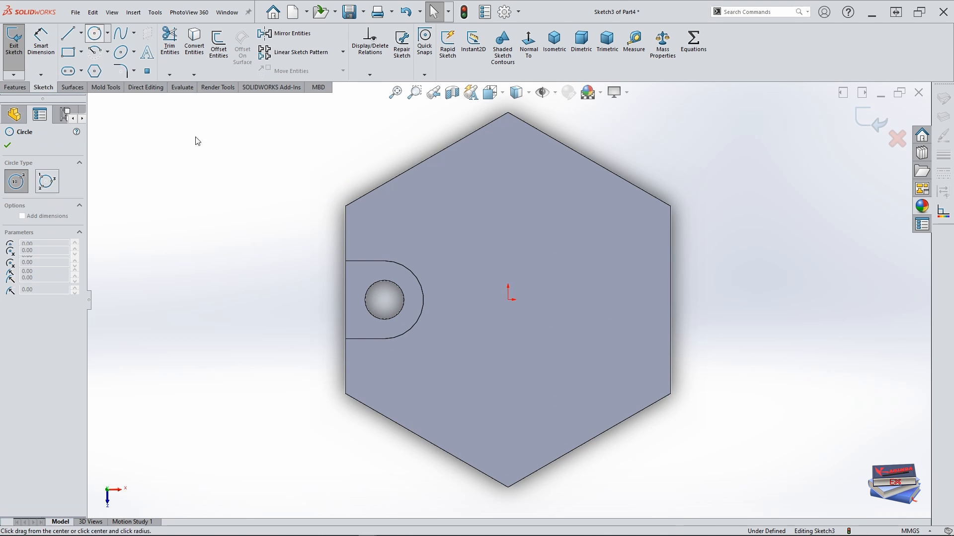
pyautogui.click(510, 300)
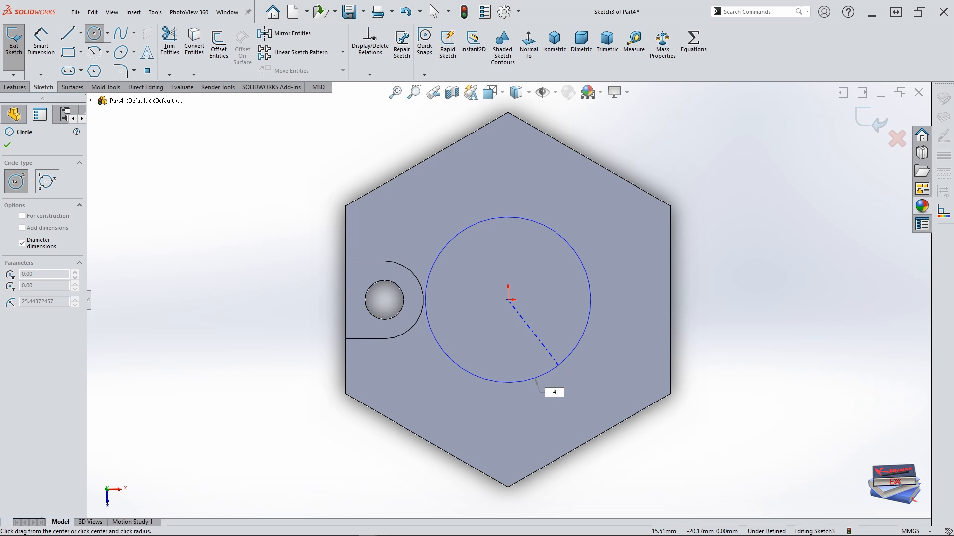
pyautogui.press('Return')
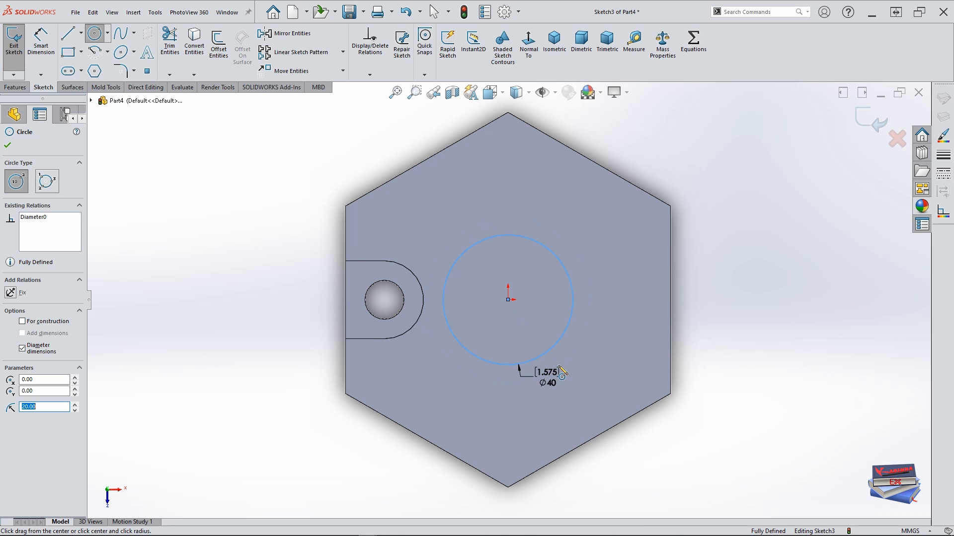
pyautogui.press('Escape')
pyautogui.moveTo(576, 377); pyautogui.dragTo(609, 382)
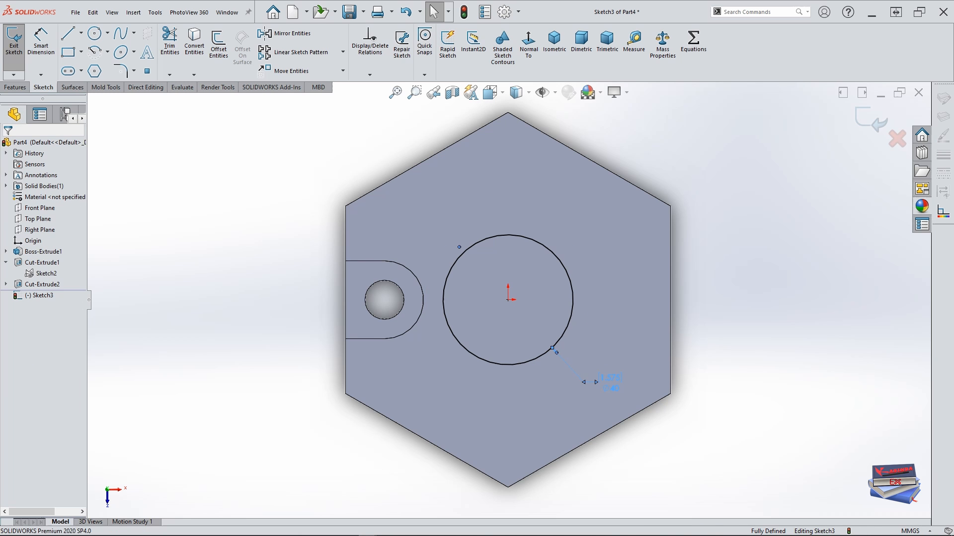
# Boss-extrude the 40 mm circle as a blind extrusion 30 mm high, merged with the base
pyautogui.click(15, 87)
pyautogui.click(18, 43)
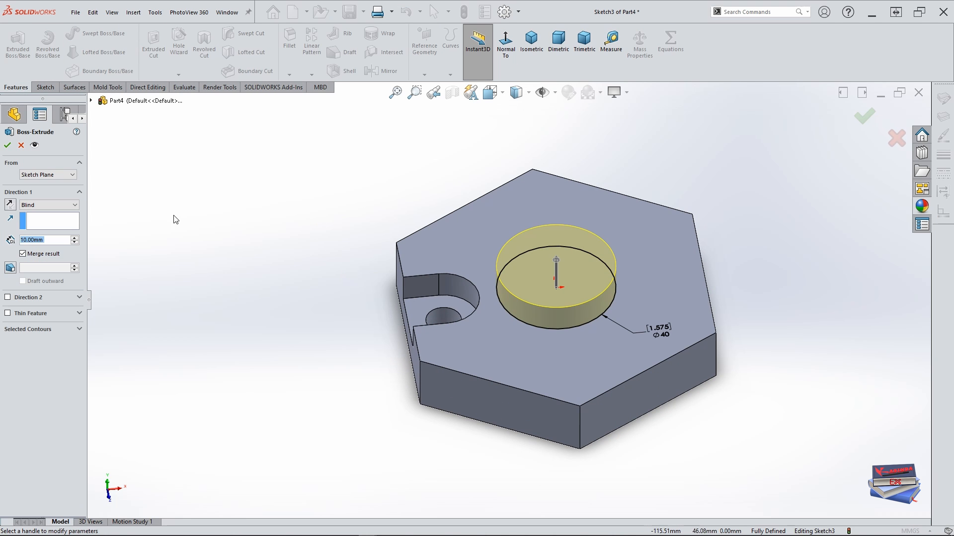
pyautogui.click(75, 238)
pyautogui.click(75, 238)
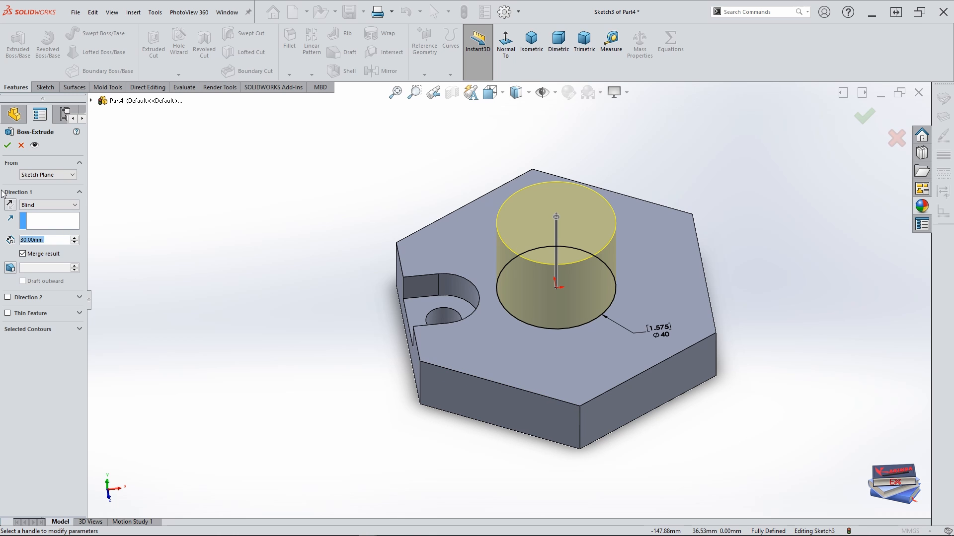
pyautogui.click(6, 146)
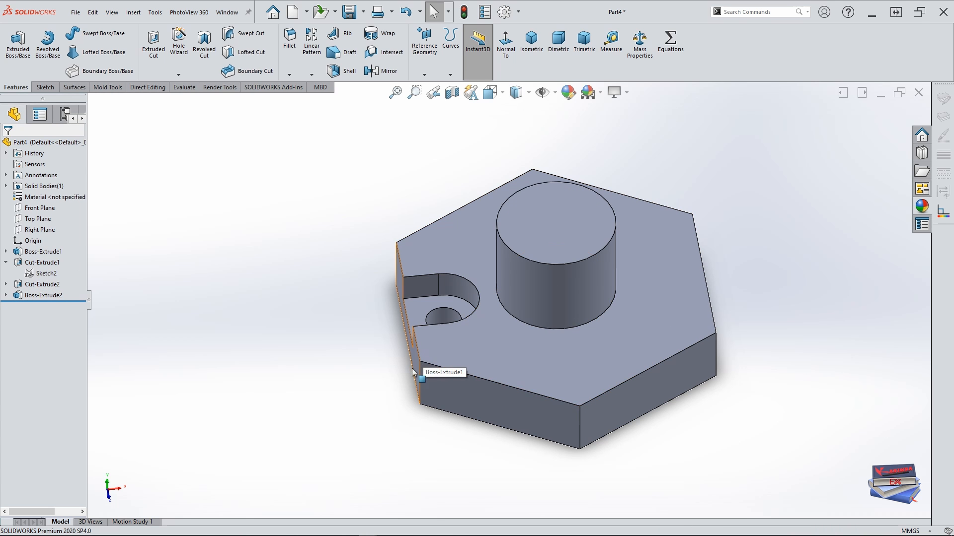
# Start a new sketch on the hexagon's top face and draw a 76 mm diameter circle centred on the origin
pyautogui.moveTo(411, 379)
pyautogui.mouseDown(button='middle')
pyautogui.moveTo(380, 330)
pyautogui.moveTo(401, 375)
pyautogui.mouseUp(button='middle')
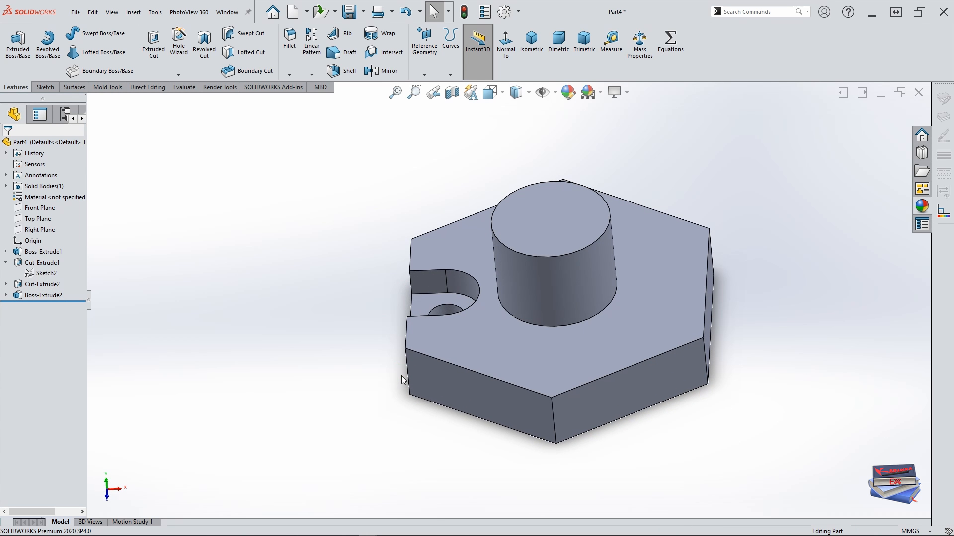
pyautogui.click(642, 315)
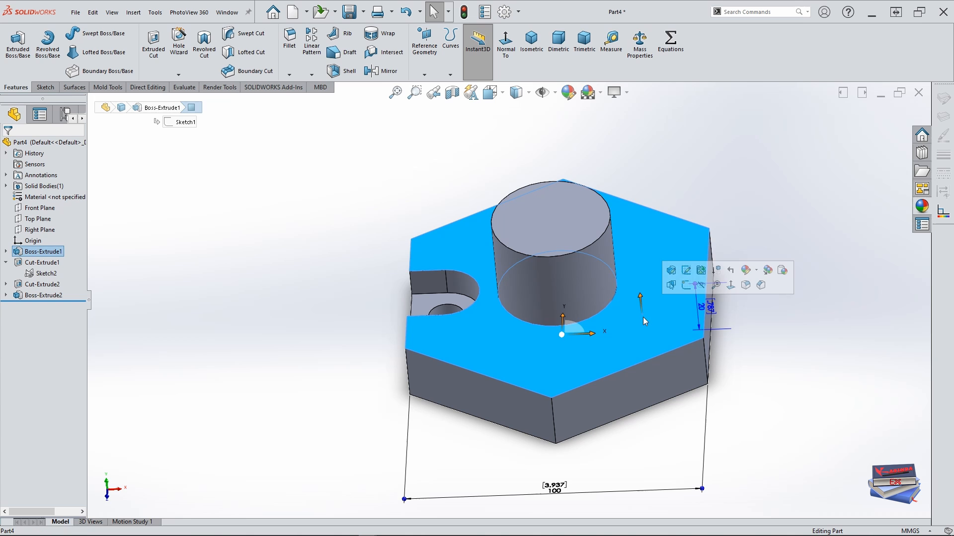
pyautogui.click(686, 286)
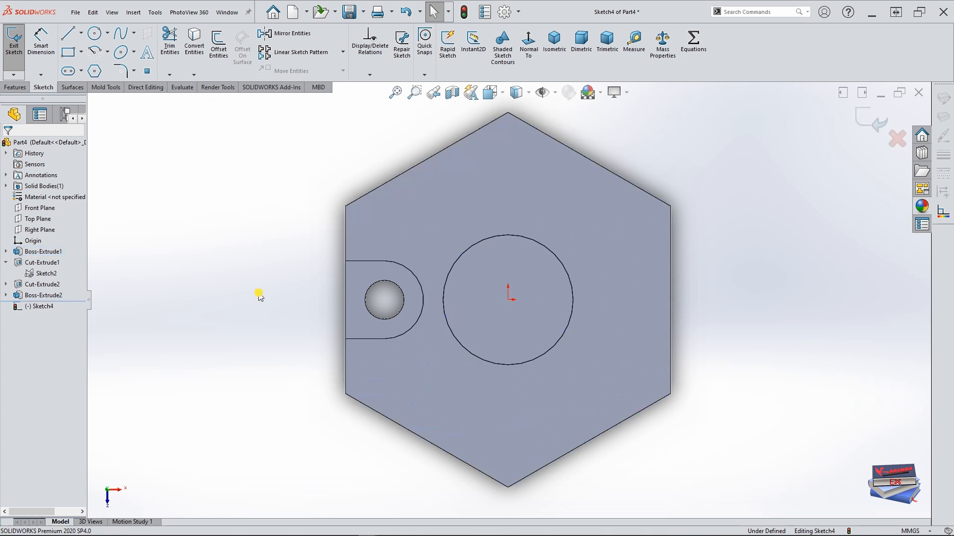
pyautogui.click(95, 33)
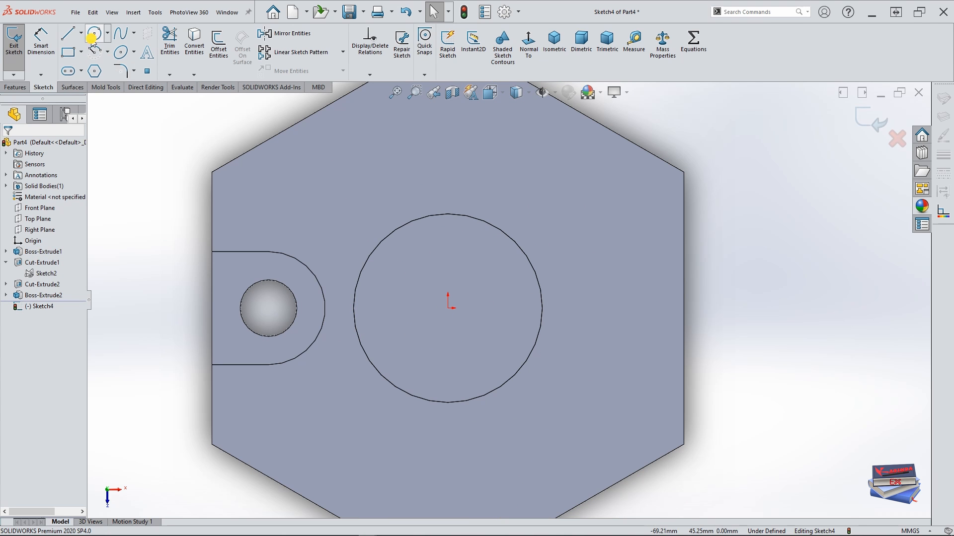
pyautogui.click(448, 307)
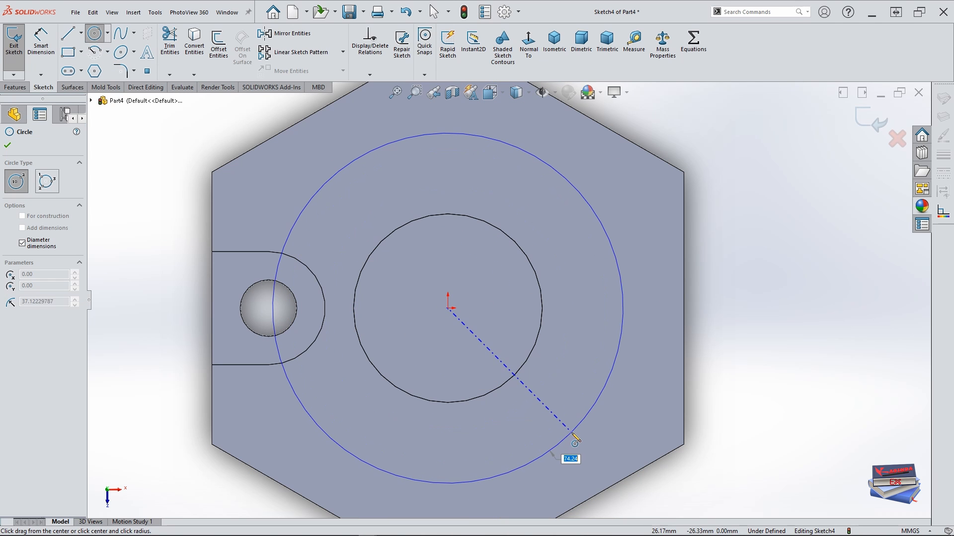
pyautogui.press('Return')
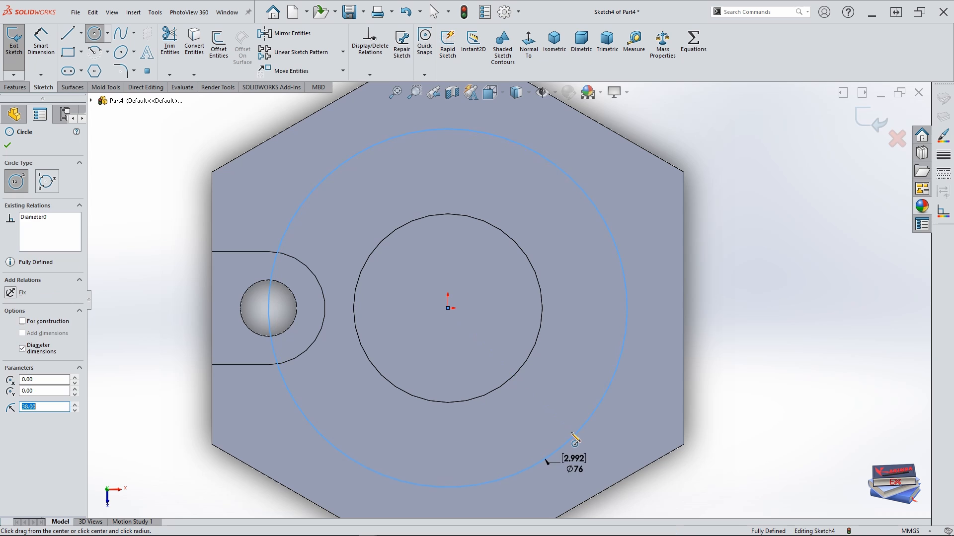
pyautogui.scroll(2, 572, 433)
pyautogui.press('Escape')
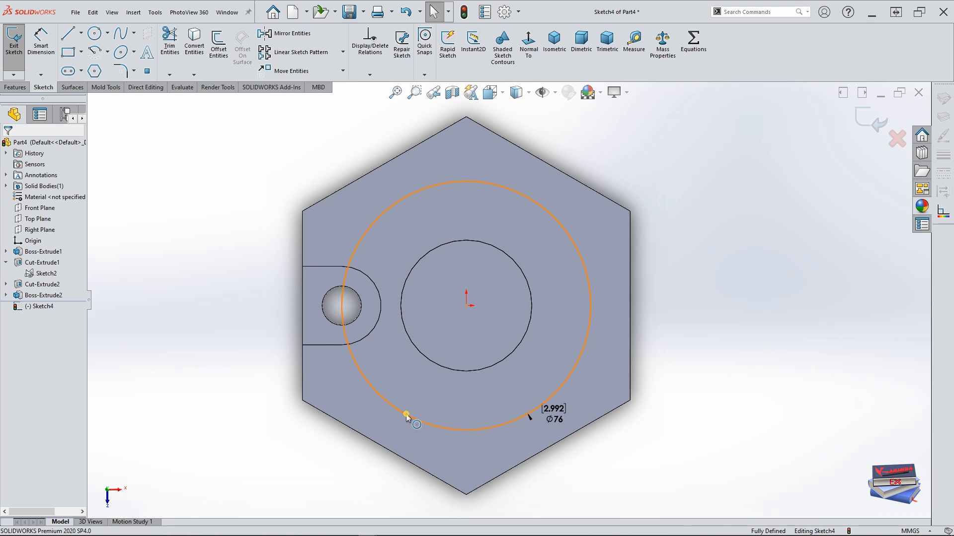
# Convert the 76 mm circle to construction geometry and move its diameter dimension outside the hexagon
pyautogui.click(405, 414)
pyautogui.click(22, 278)
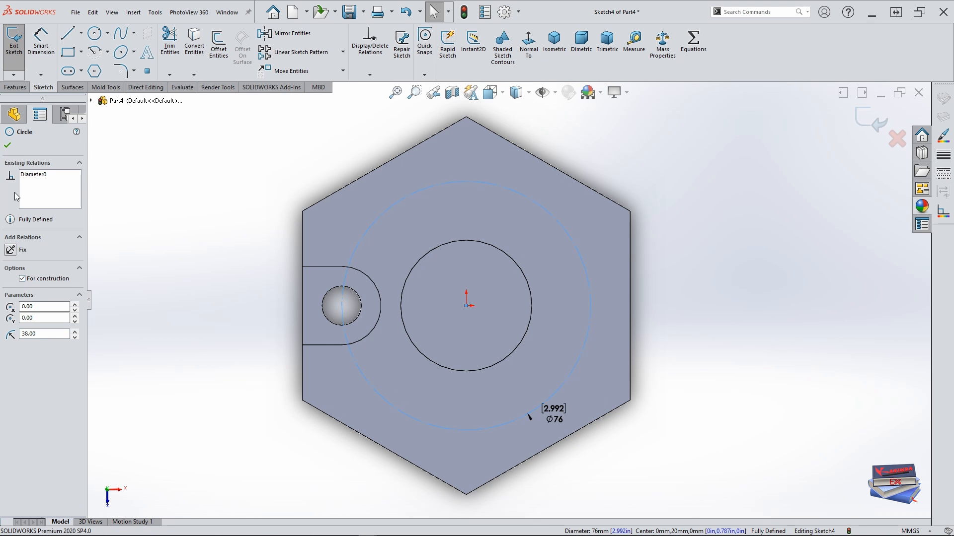
pyautogui.click(9, 146)
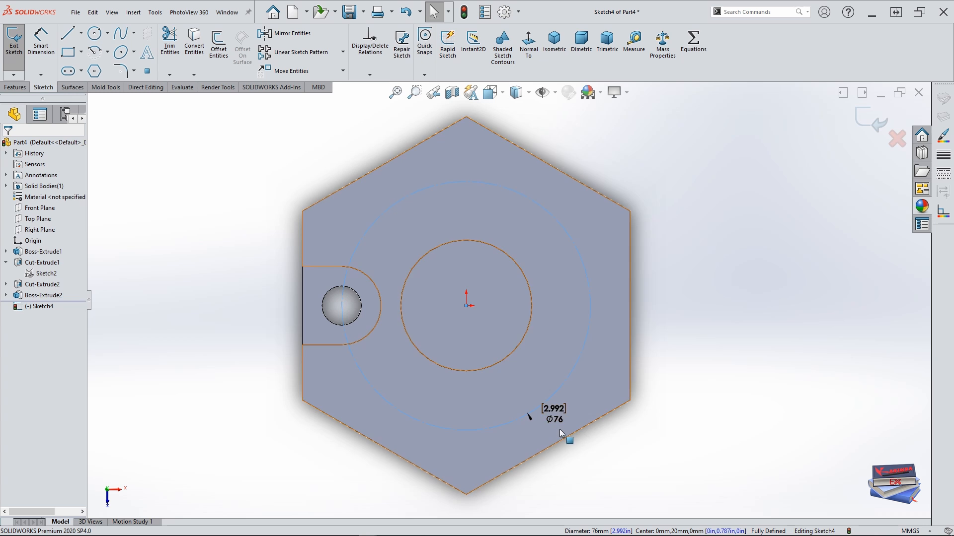
pyautogui.moveTo(555, 422); pyautogui.dragTo(606, 469)
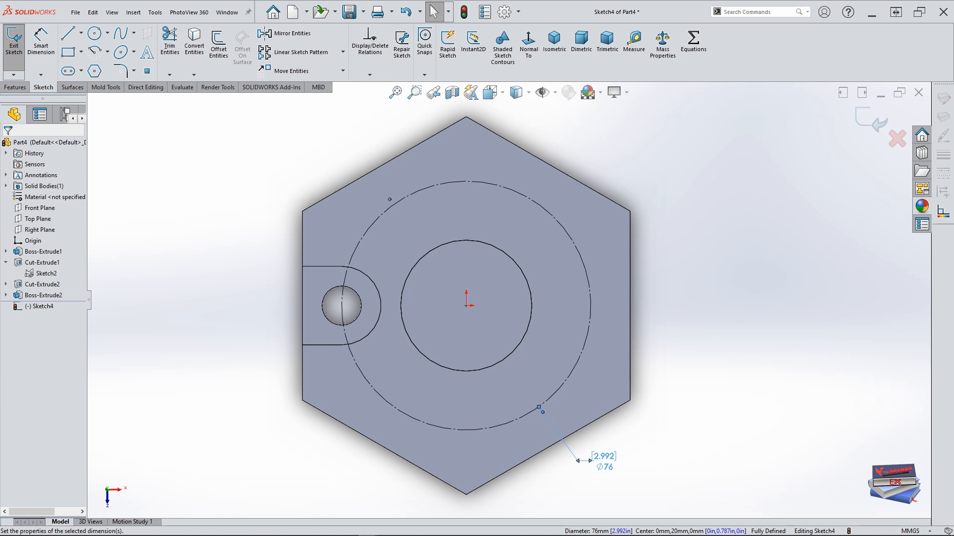
# Draw a circle about 24 mm in diameter from the construction circle's right quadrant out to the hexagon's right edge
pyautogui.scroll(-2, 592, 294)
pyautogui.press('Escape')
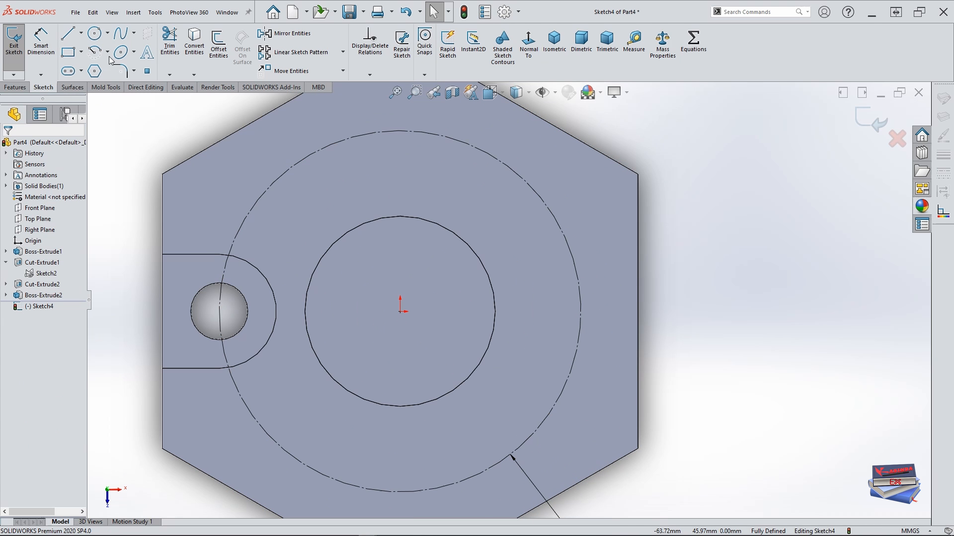
pyautogui.click(94, 34)
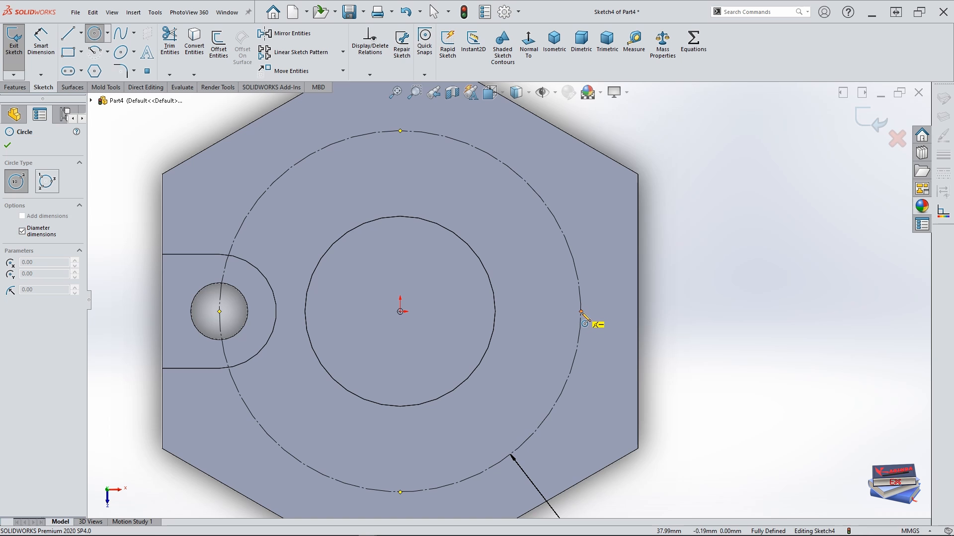
pyautogui.moveTo(580, 312); pyautogui.dragTo(639, 312)
pyautogui.press('Escape')
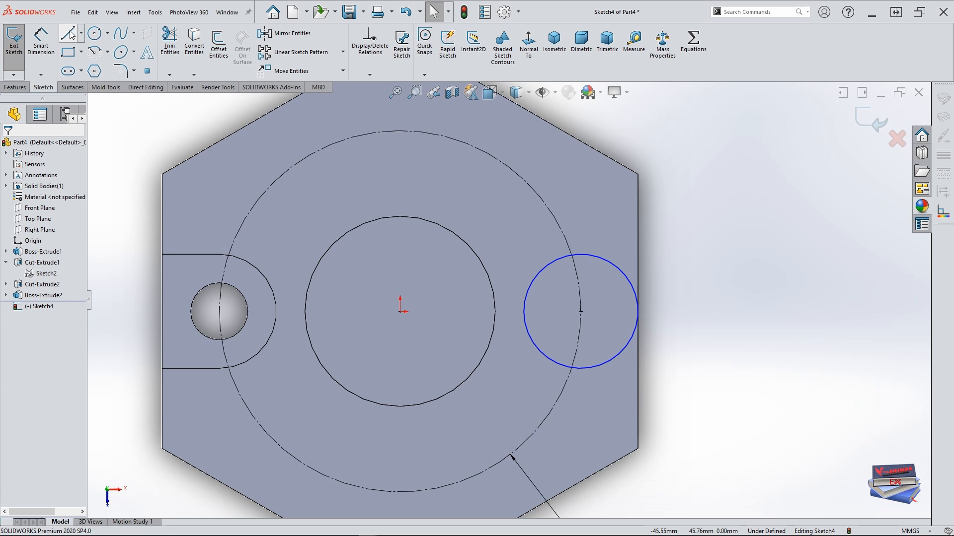
# Dimension the diameter of the circle at the hexagon's right edge as 24 mm, placing the dimension outside the hexagon
pyautogui.click(605, 258)
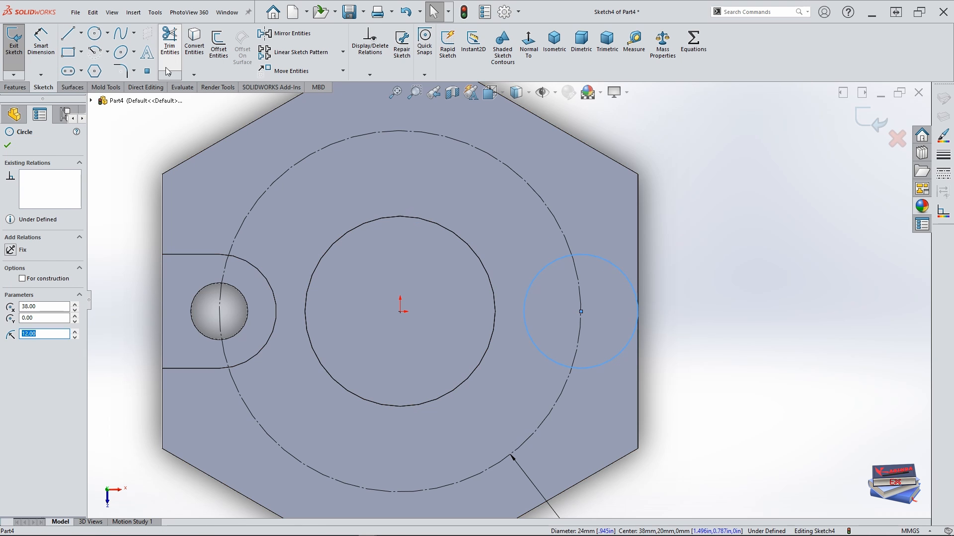
pyautogui.press('Escape')
pyautogui.click(44, 40)
pyautogui.click(606, 259)
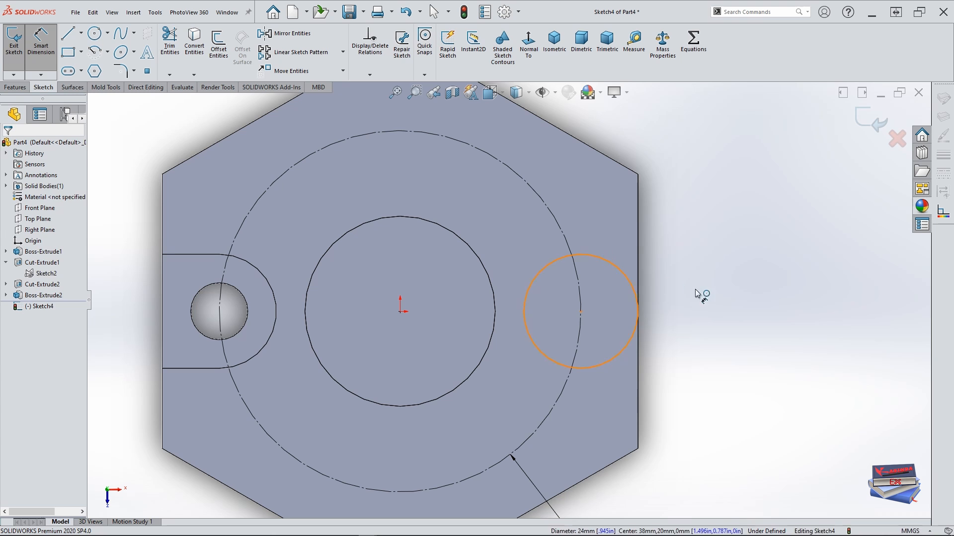
pyautogui.click(724, 318)
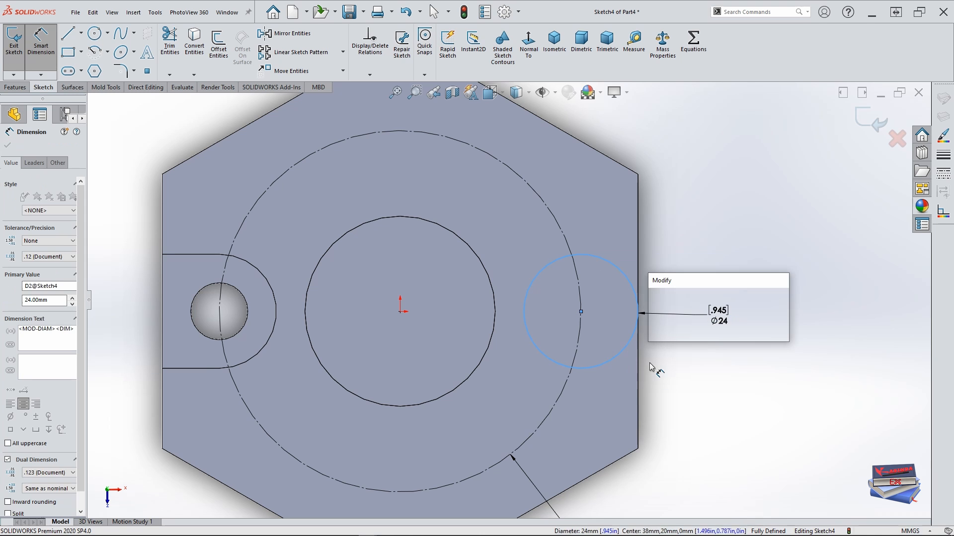
pyautogui.click(665, 299)
pyautogui.press('Escape')
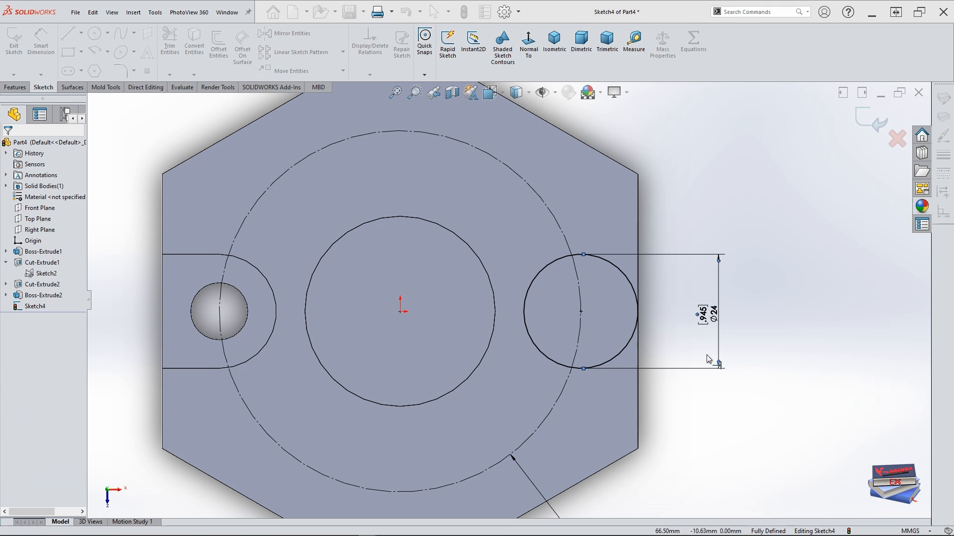
# Draw horizontal lines about 27 mm and 29 mm long from the 24 mm circle's upper and lower quadrants into the boss outline
pyautogui.click(68, 33)
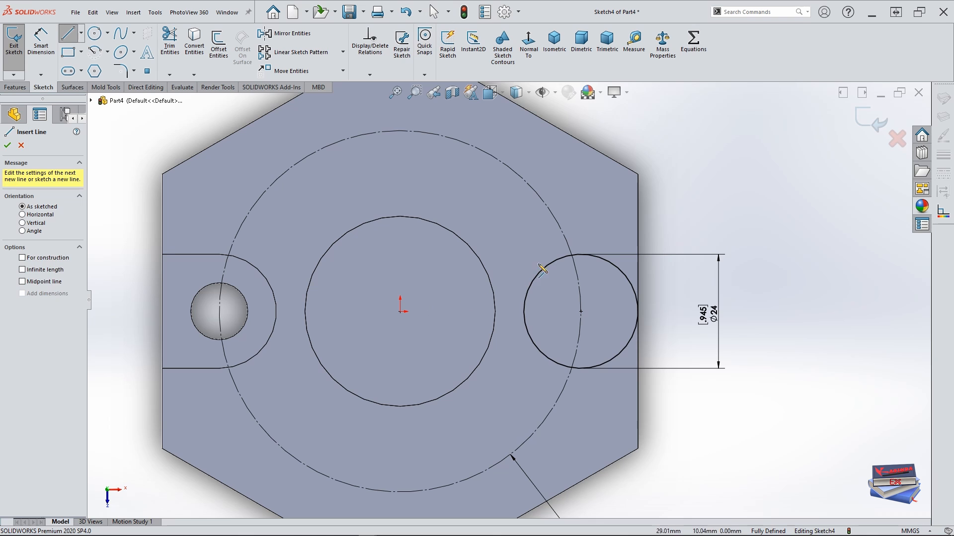
pyautogui.click(581, 255)
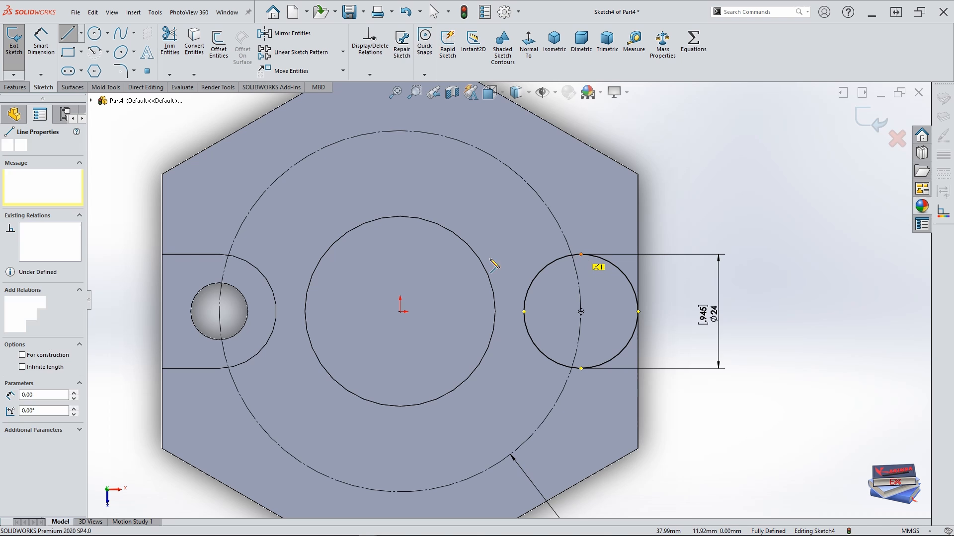
pyautogui.click(452, 255)
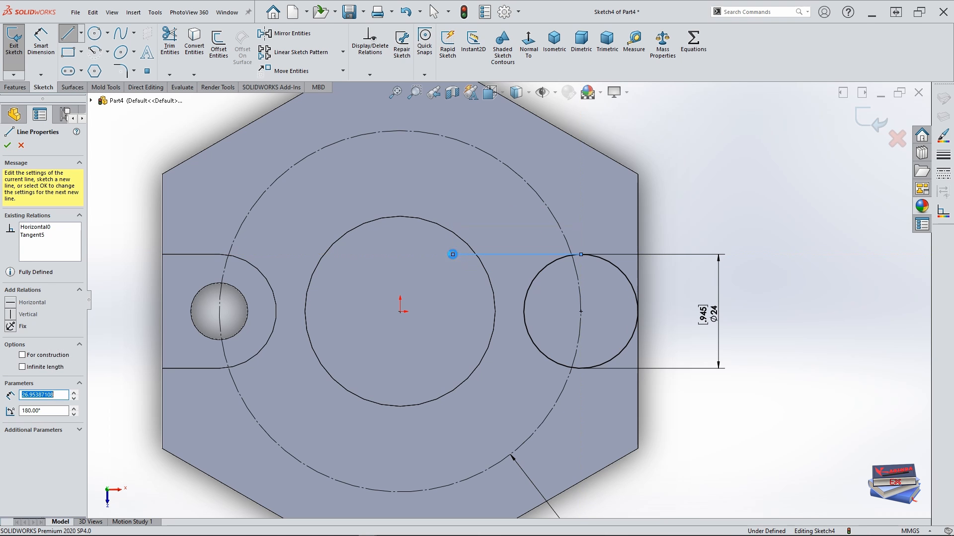
pyautogui.press('Escape')
pyautogui.click(63, 35)
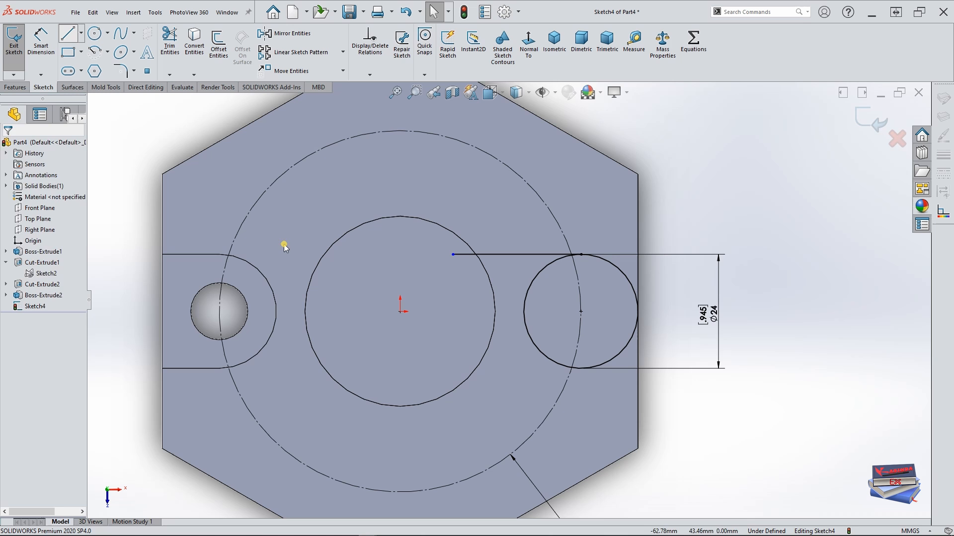
pyautogui.click(581, 368)
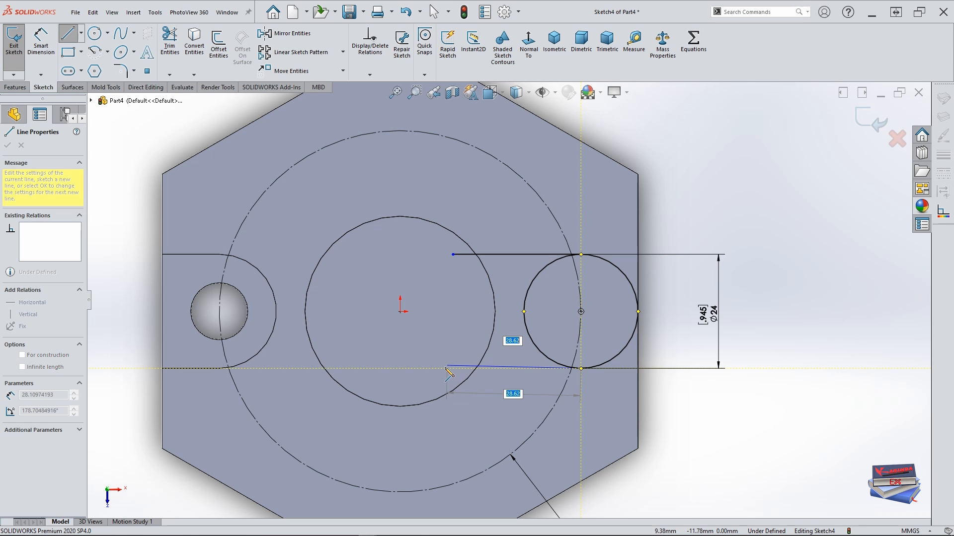
pyautogui.click(445, 369)
pyautogui.press('Escape')
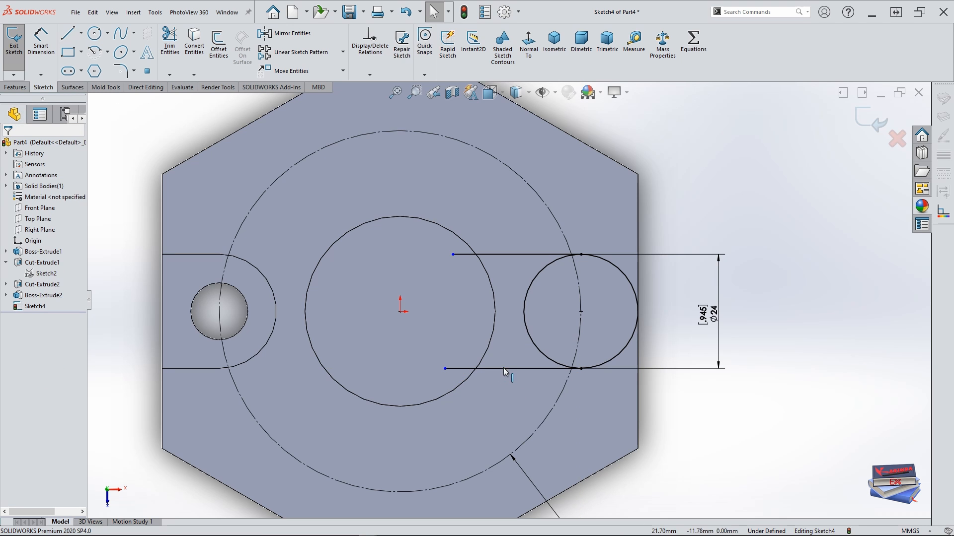
# Convert the boss's circular edge into the sketch and trim away the inner half of the 24 mm circle between the lines
pyautogui.click(358, 226)
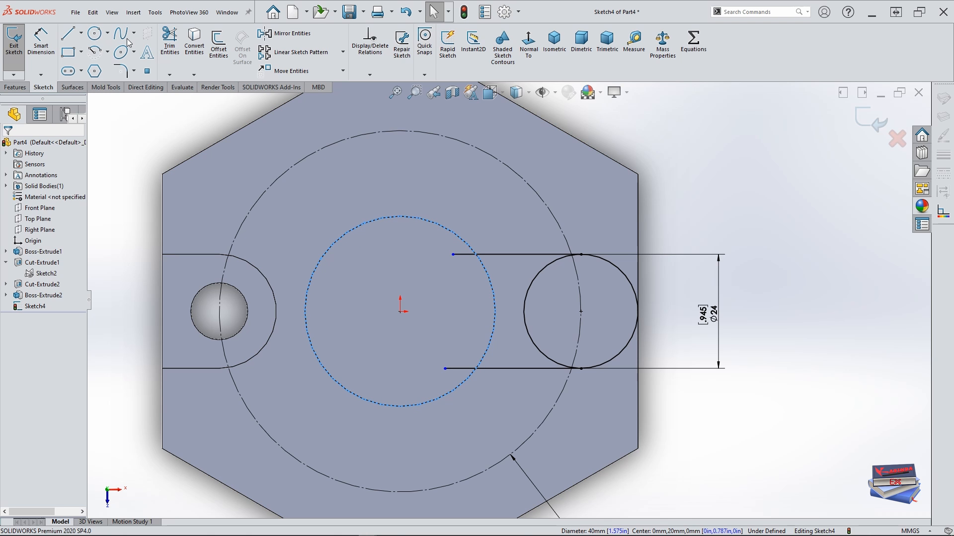
pyautogui.click(195, 42)
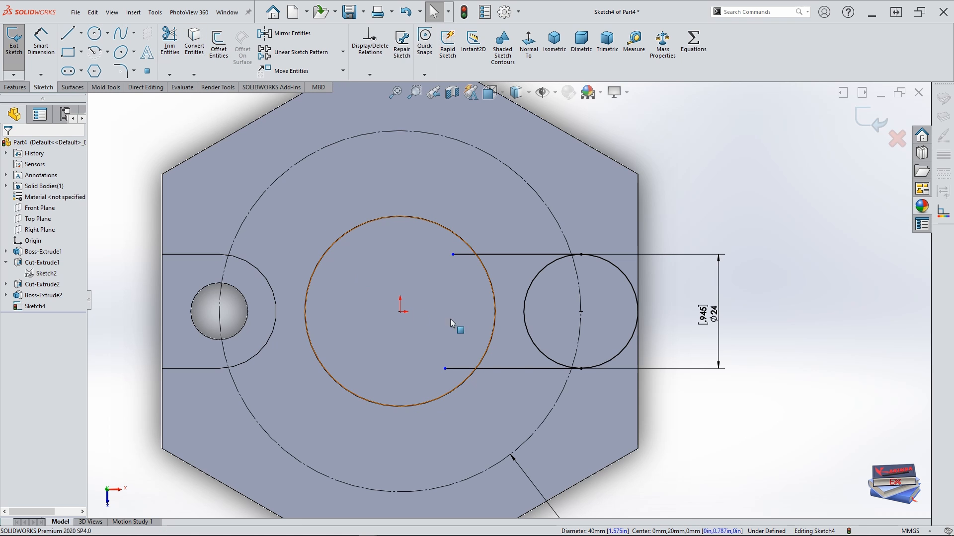
pyautogui.click(169, 41)
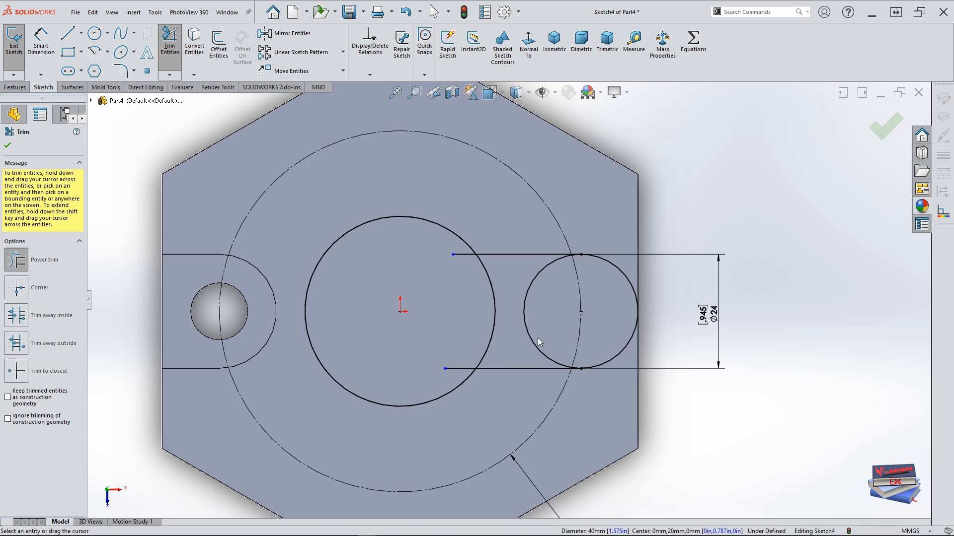
pyautogui.scroll(-3, 537, 337)
pyautogui.scroll(-10, 605, 243)
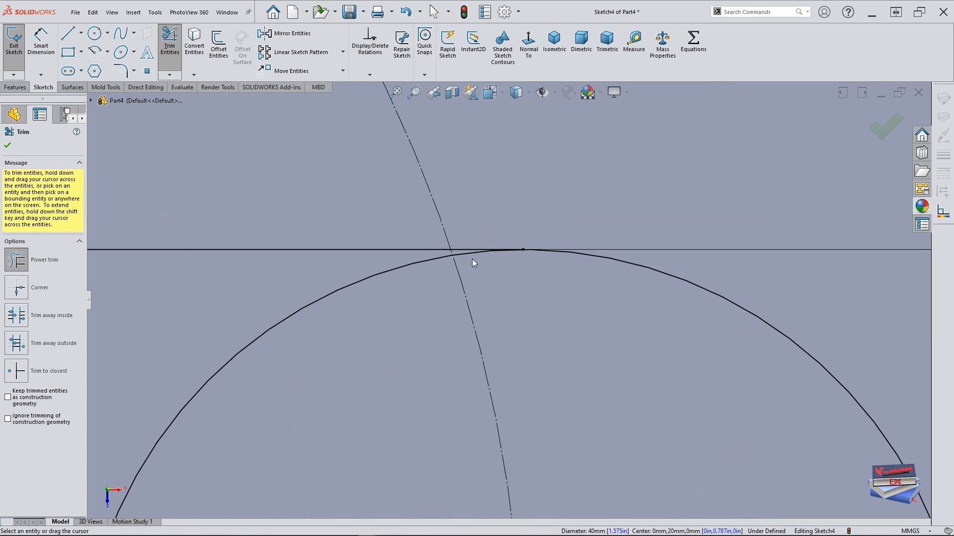
pyautogui.scroll(5, 476, 278)
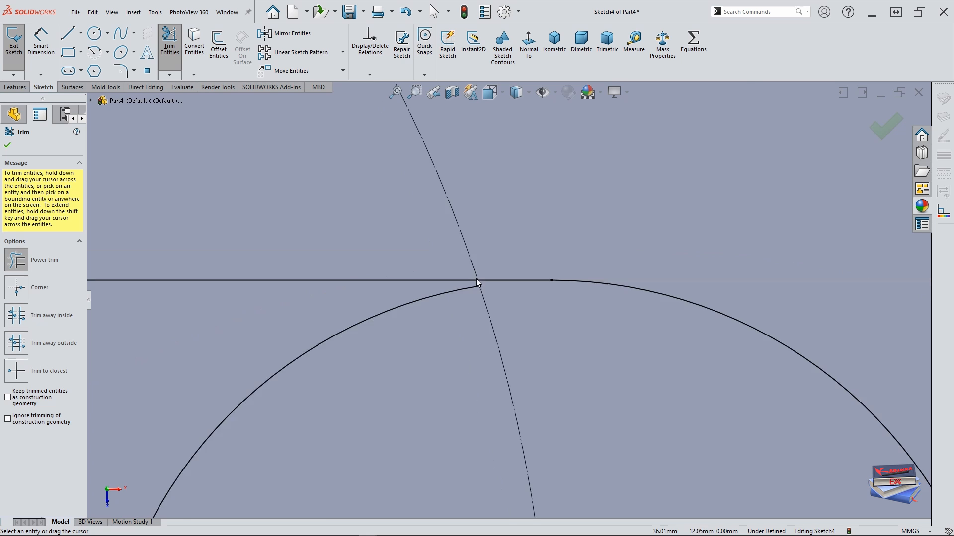
pyautogui.moveTo(458, 340); pyautogui.dragTo(442, 326)
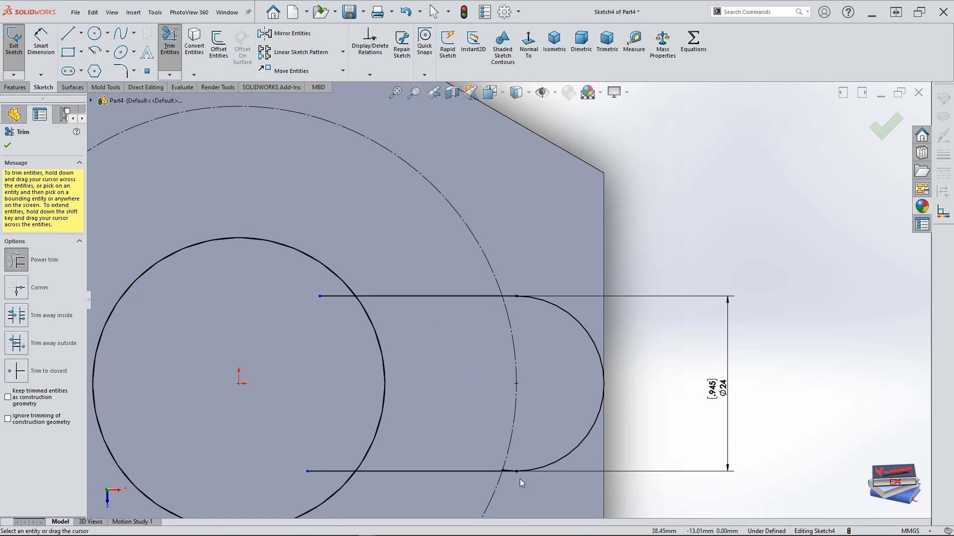
pyautogui.scroll(-10, 520, 482)
pyautogui.moveTo(498, 357); pyautogui.dragTo(454, 323)
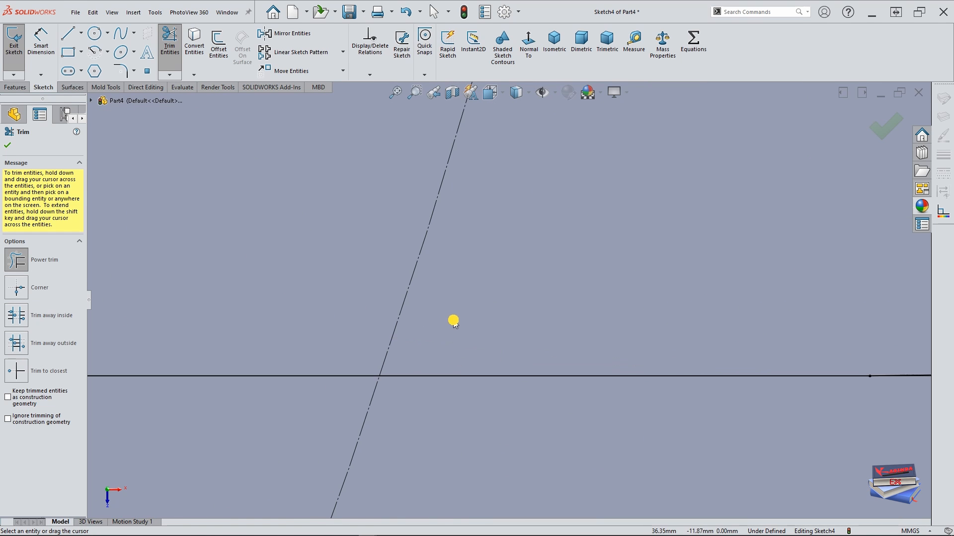
# Trim the line ends inside the boss and the converted circle's excess arc, leaving only the arc between the two lines
pyautogui.scroll(8, 579, 461)
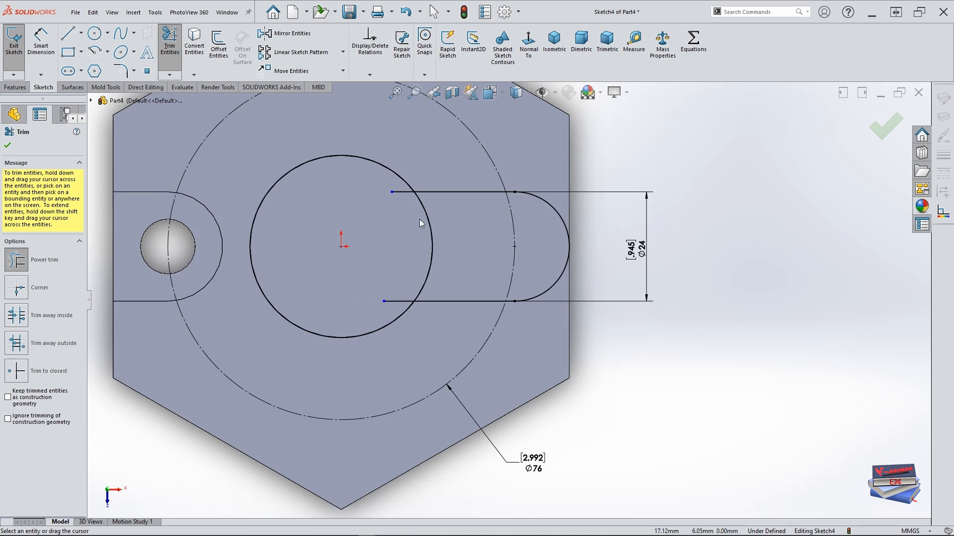
pyautogui.scroll(-3, 422, 219)
pyautogui.scroll(3, 397, 393)
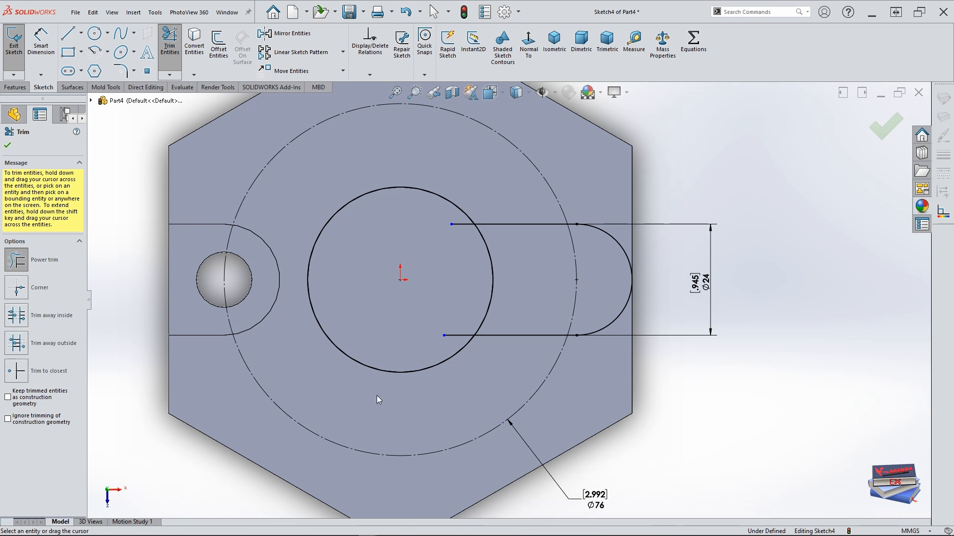
pyautogui.moveTo(345, 386)
pyautogui.mouseDown()
pyautogui.moveTo(398, 379)
pyautogui.moveTo(456, 335)
pyautogui.moveTo(464, 264)
pyautogui.moveTo(454, 211)
pyautogui.moveTo(461, 225)
pyautogui.mouseUp()
pyautogui.scroll(-2, 482, 194)
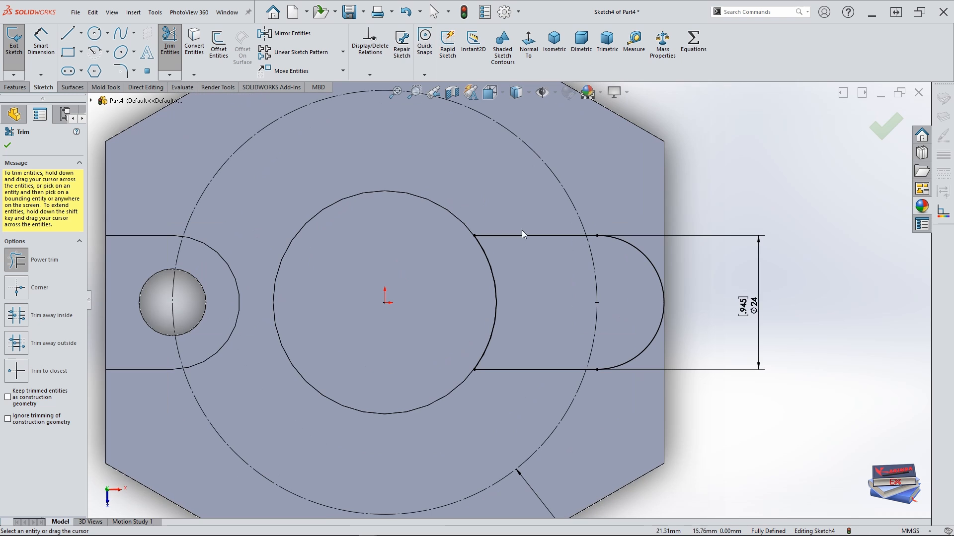
# Draw a 12 mm diameter circle concentric with the profile's rounded end and move its dimension beside the circle
pyautogui.click(95, 33)
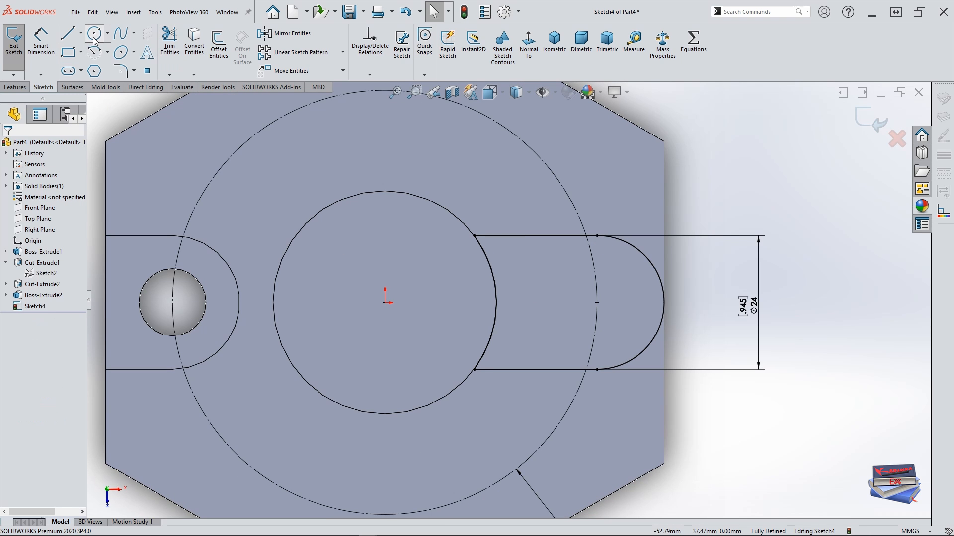
pyautogui.click(597, 303)
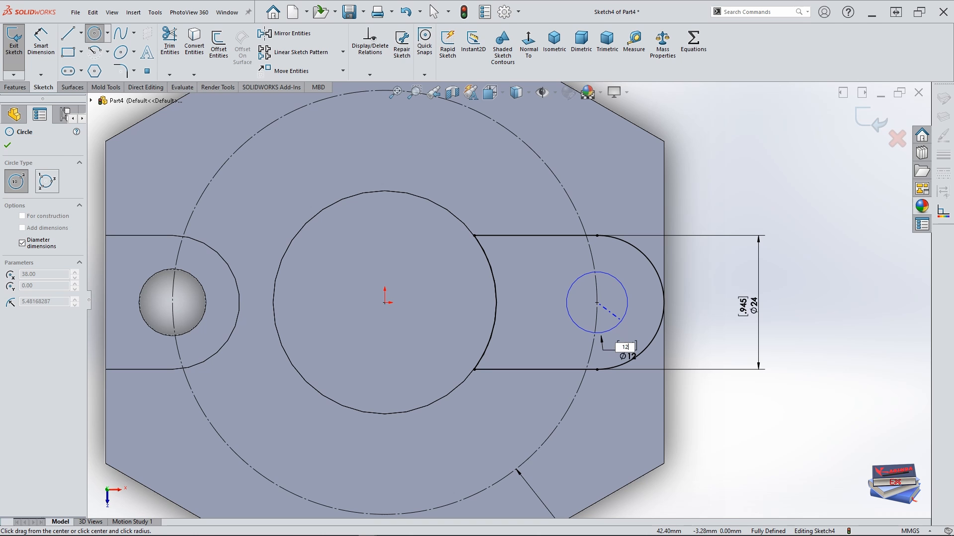
pyautogui.press('Return')
pyautogui.press('Escape')
pyautogui.moveTo(622, 350); pyautogui.dragTo(515, 341)
pyautogui.press('Escape')
# Boss-extrude the lug profile with its hole Up To Surface, ending at the central boss's top face, with Merge result on
pyautogui.scroll(1, 547, 436)
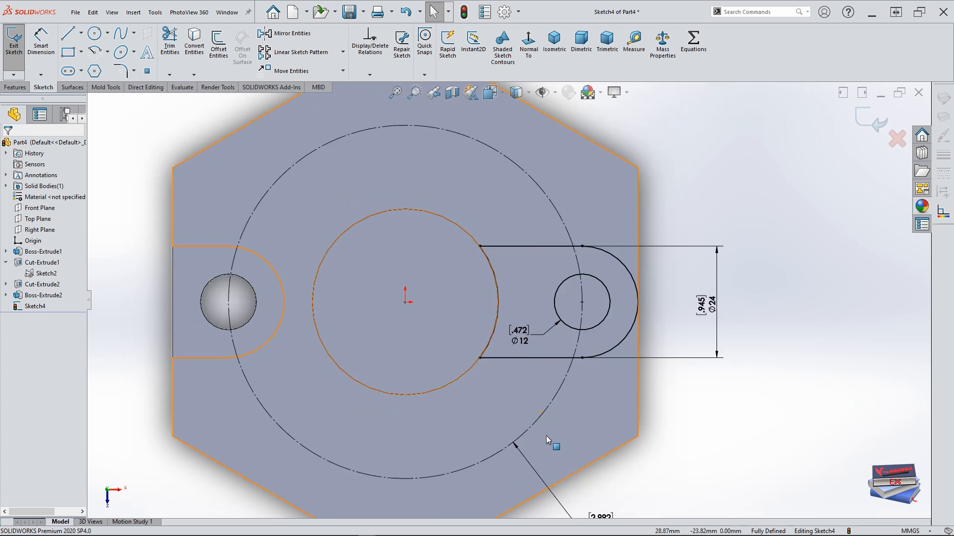
pyautogui.scroll(2, 547, 436)
pyautogui.moveTo(507, 389)
pyautogui.mouseDown(button='middle')
pyautogui.moveTo(510, 257)
pyautogui.moveTo(485, 207)
pyautogui.moveTo(497, 215)
pyautogui.moveTo(489, 222)
pyautogui.mouseUp(button='middle')
pyautogui.click(13, 88)
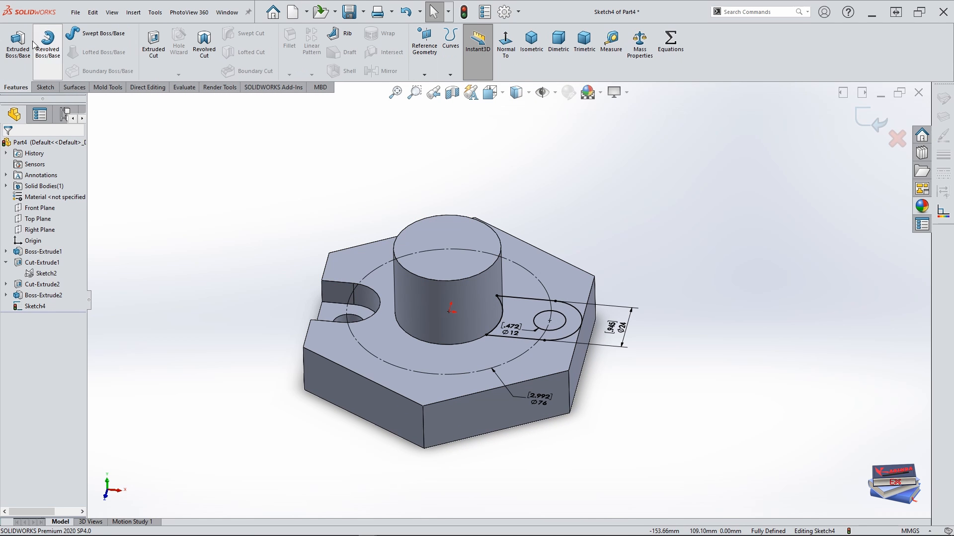
pyautogui.click(18, 43)
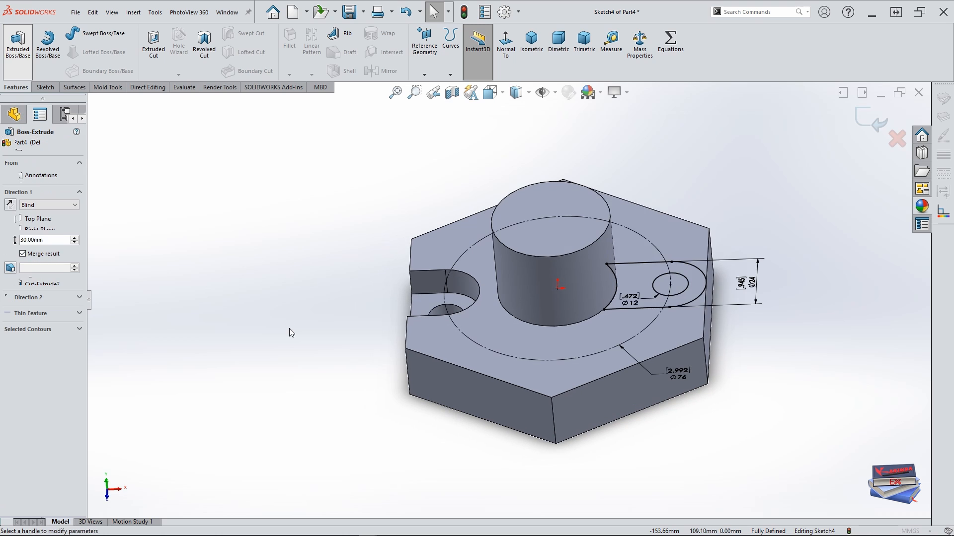
pyautogui.click(74, 204)
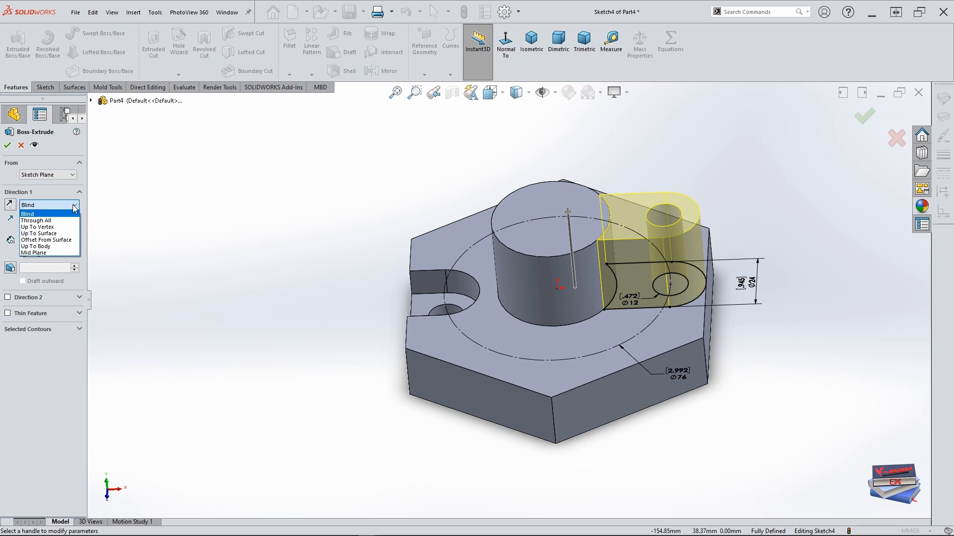
pyautogui.click(51, 232)
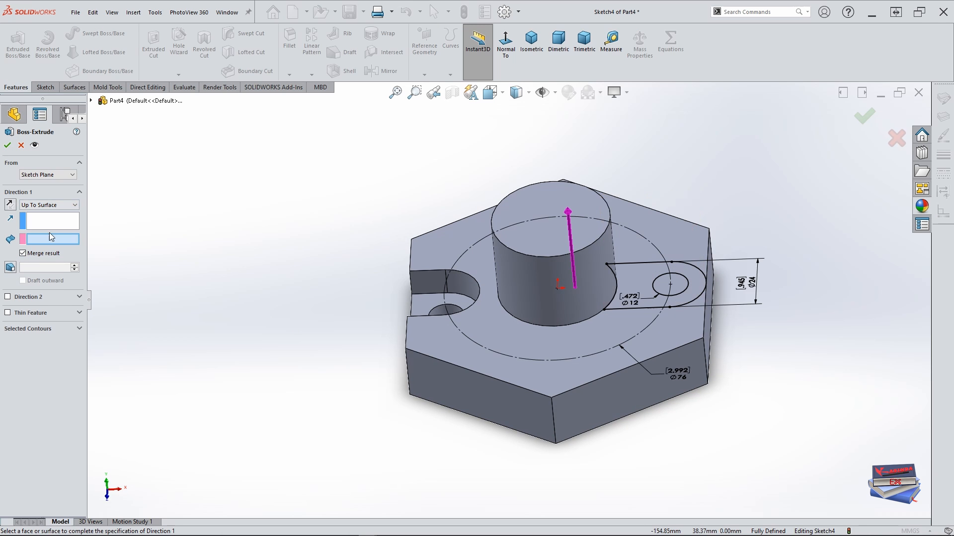
pyautogui.click(531, 208)
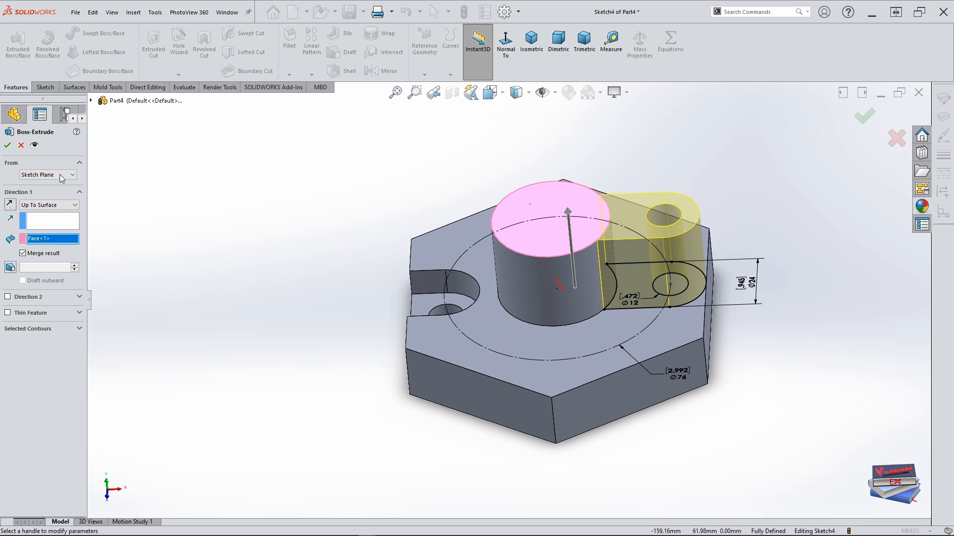
pyautogui.click(7, 146)
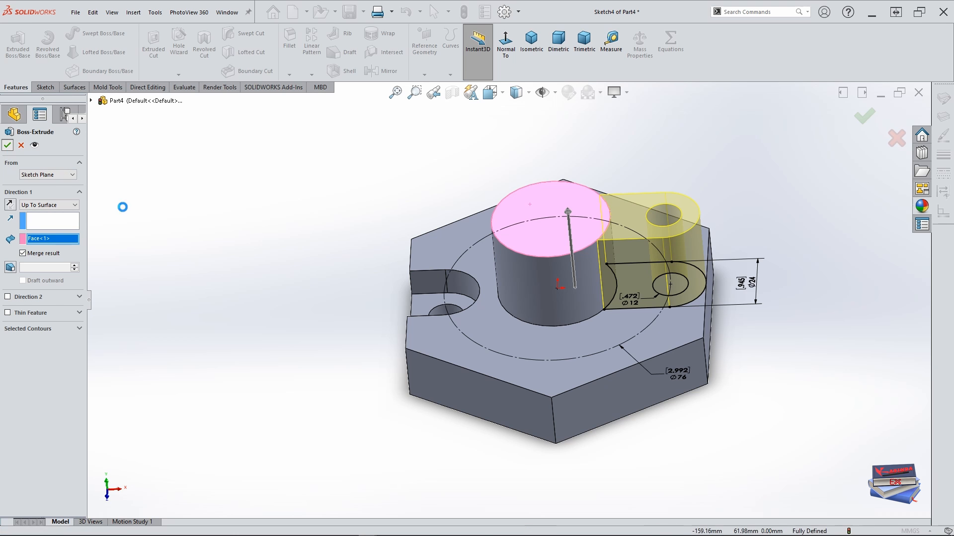
# Start a new sketch on the flat front side face of the lug
pyautogui.scroll(-2, 633, 270)
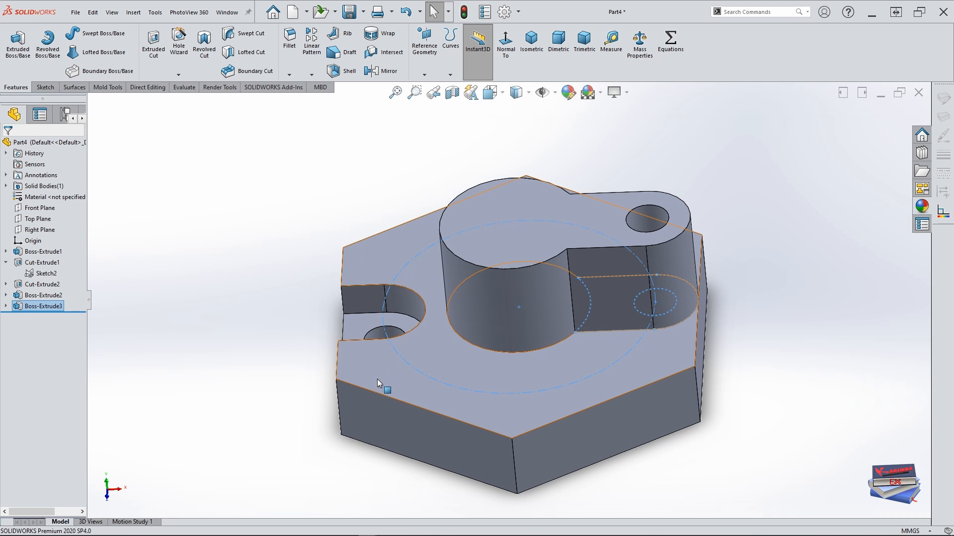
pyautogui.moveTo(745, 281)
pyautogui.mouseDown(button='middle')
pyautogui.moveTo(706, 199)
pyautogui.moveTo(752, 245)
pyautogui.moveTo(777, 315)
pyautogui.mouseUp(button='middle')
pyautogui.scroll(-1, 776, 316)
pyautogui.click(757, 335)
pyautogui.scroll(2, 608, 395)
pyautogui.moveTo(608, 395); pyautogui.dragTo(566, 326, button='middle')
pyautogui.click(555, 249)
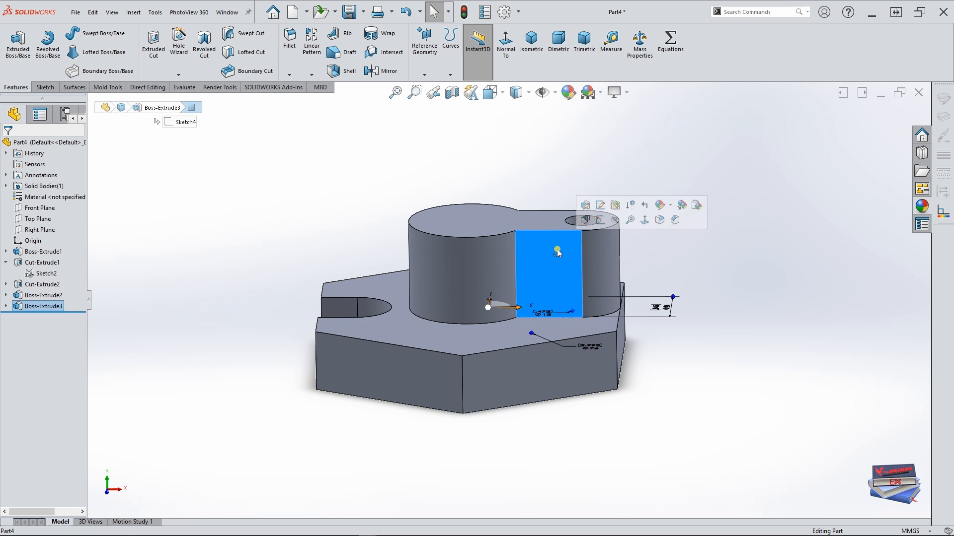
pyautogui.click(606, 226)
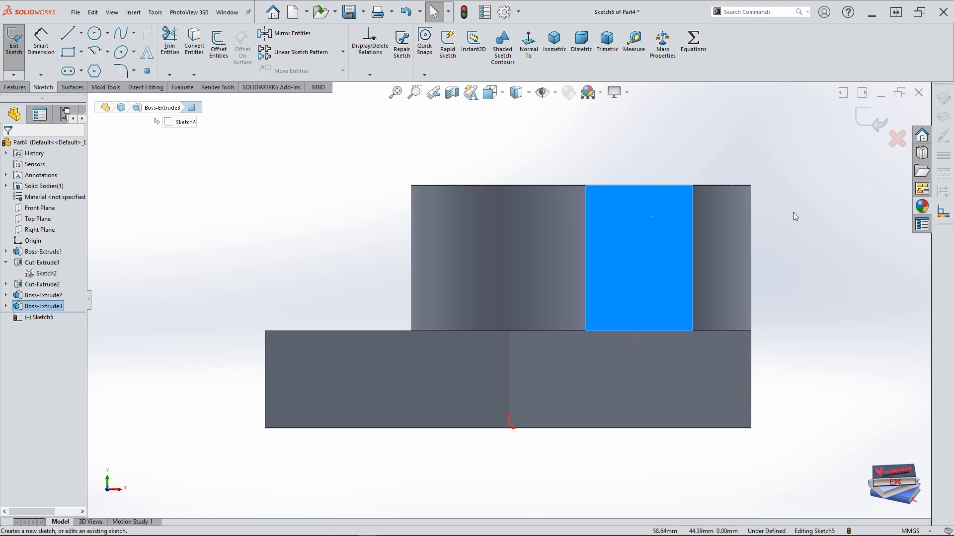
# Convert the outermost vertical edge of the lug's rounded end into the sketch
pyautogui.scroll(-4, 745, 225)
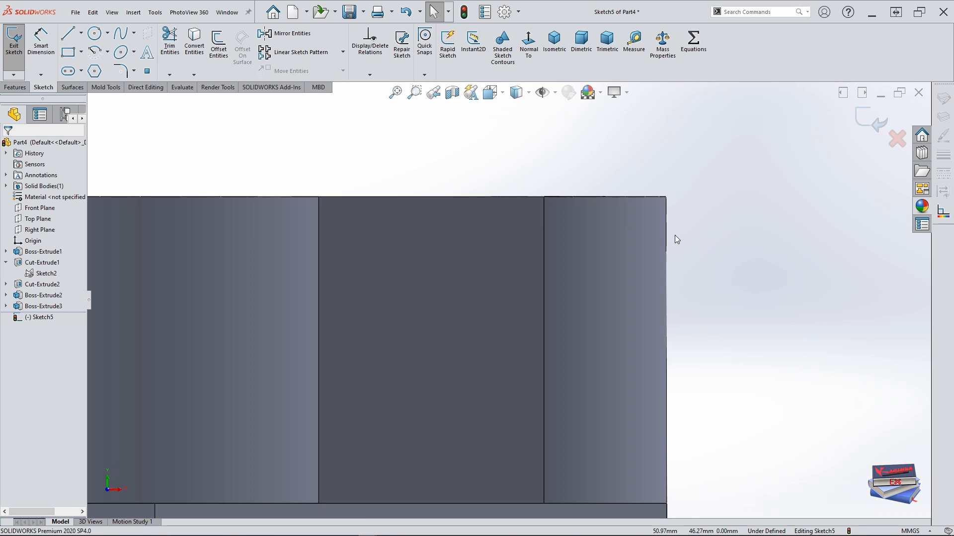
pyautogui.click(667, 233)
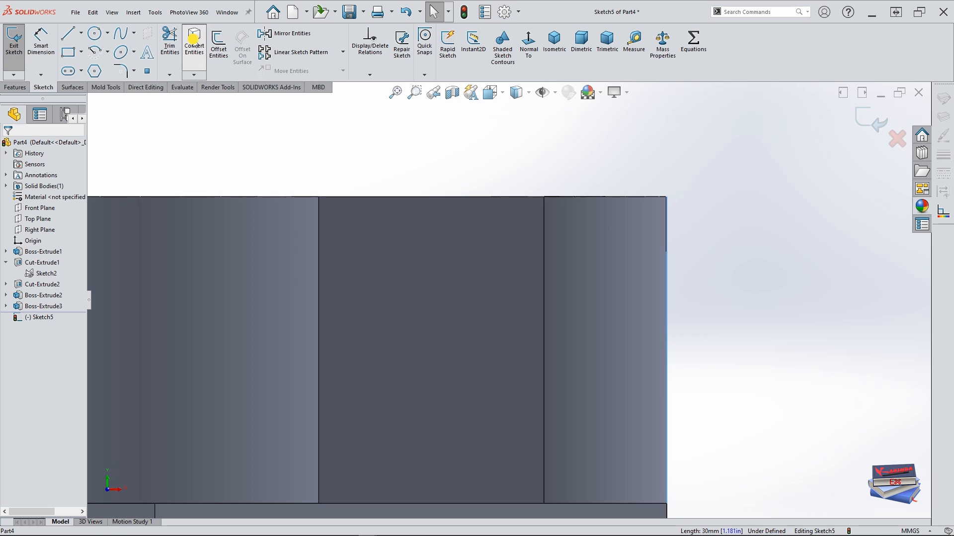
pyautogui.click(194, 44)
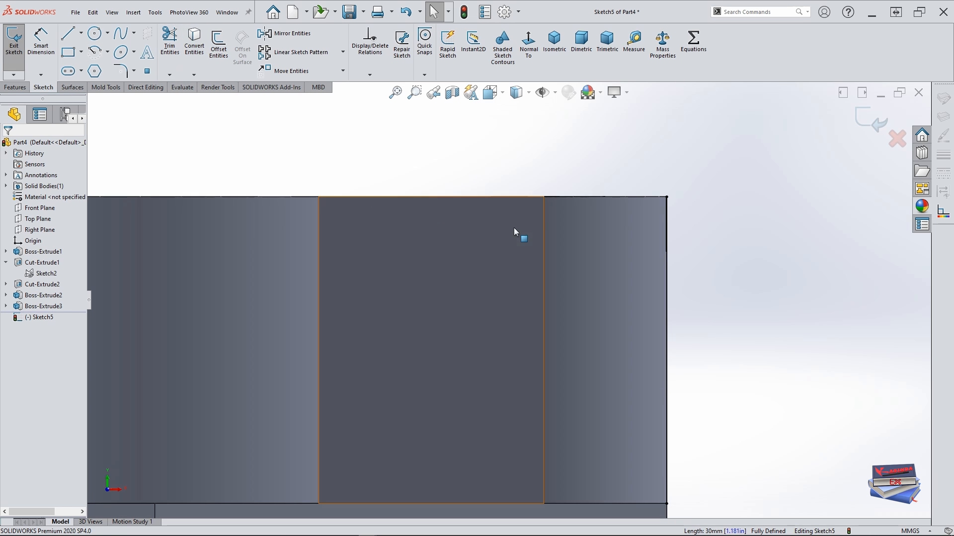
# Sketch a triangle at the lug's upper outer corner, with a sloping line about 24 mm long and a horizontal line about 21 mm long
pyautogui.scroll(-3, 666, 207)
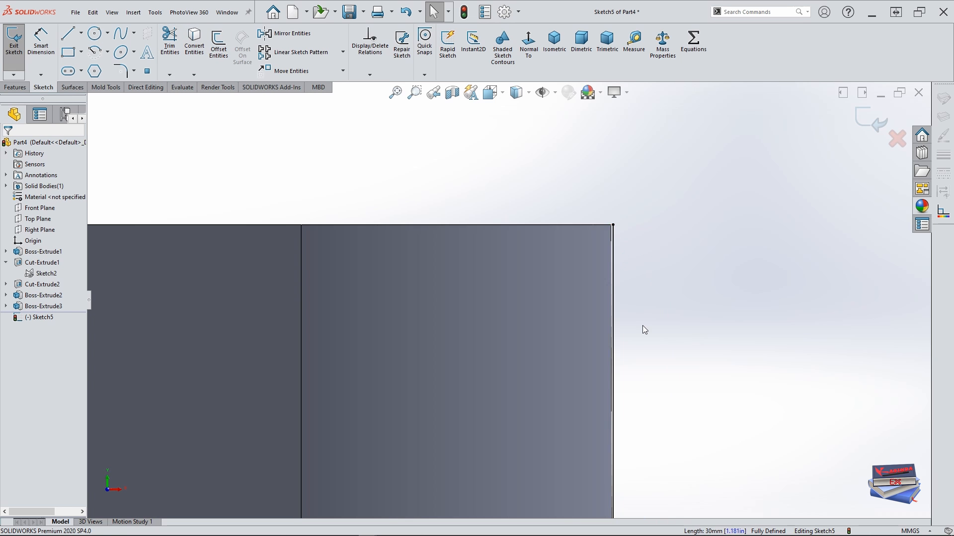
pyautogui.scroll(8, 643, 326)
pyautogui.scroll(-2, 437, 332)
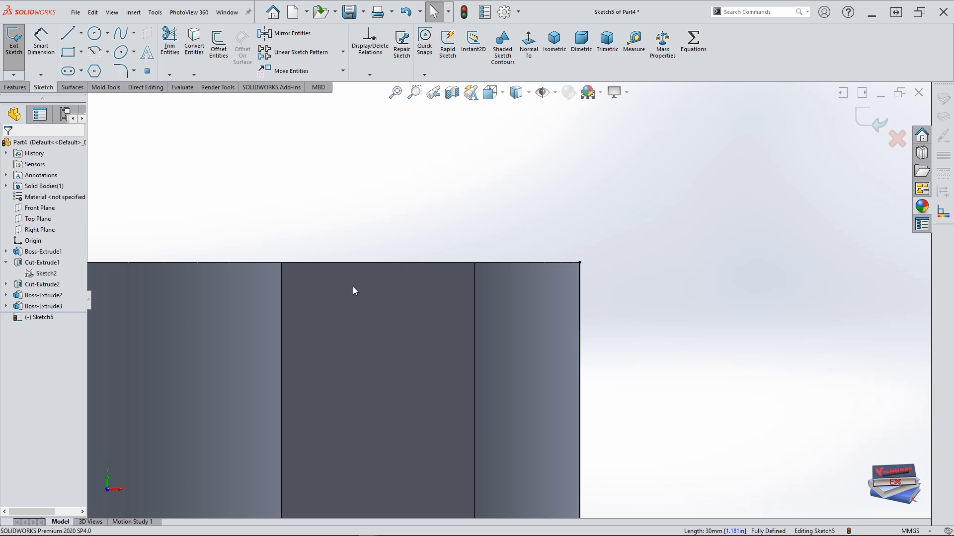
pyautogui.click(68, 40)
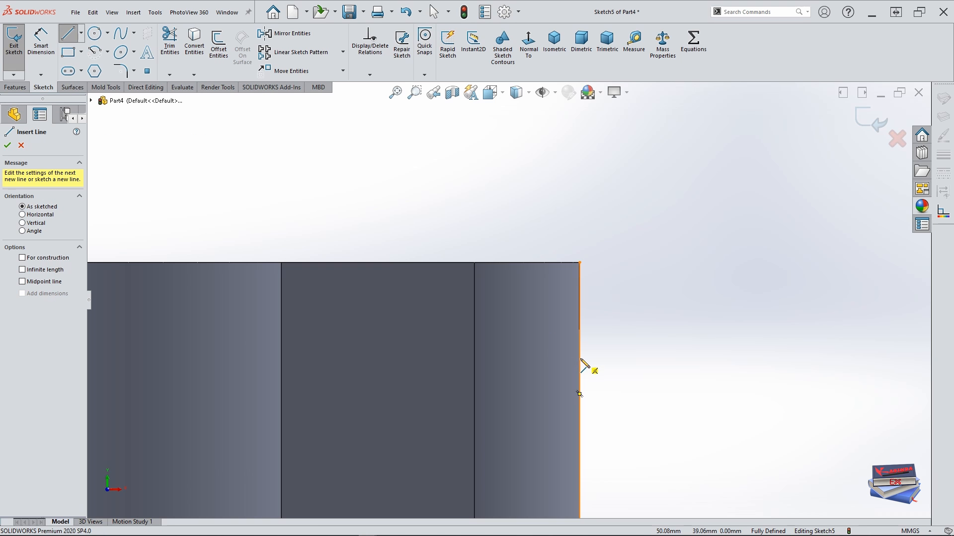
pyautogui.moveTo(581, 362); pyautogui.dragTo(394, 262)
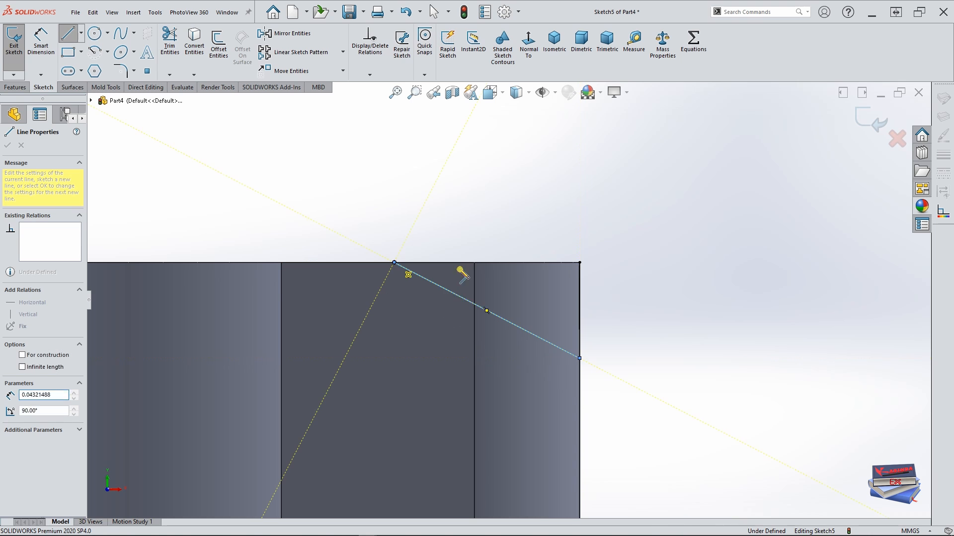
pyautogui.click(579, 262)
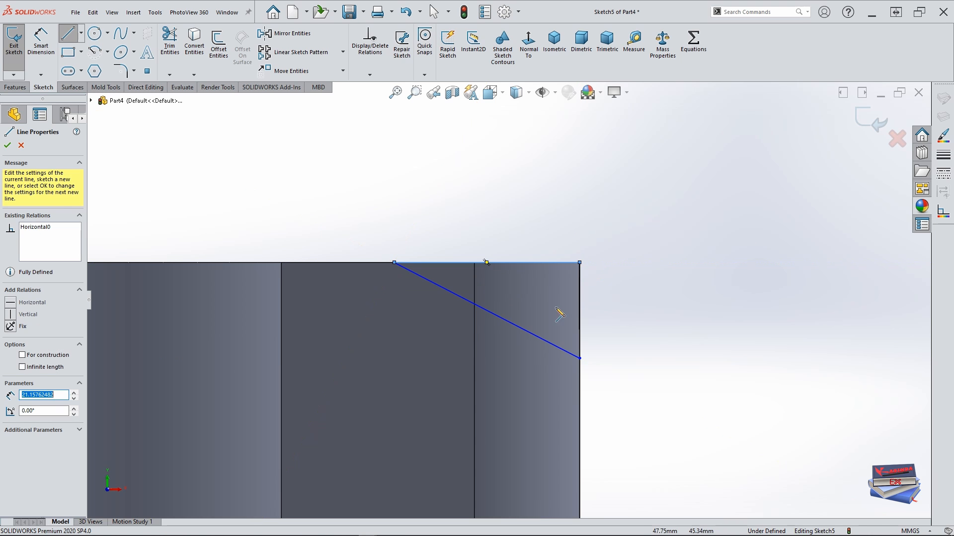
pyautogui.press('Escape')
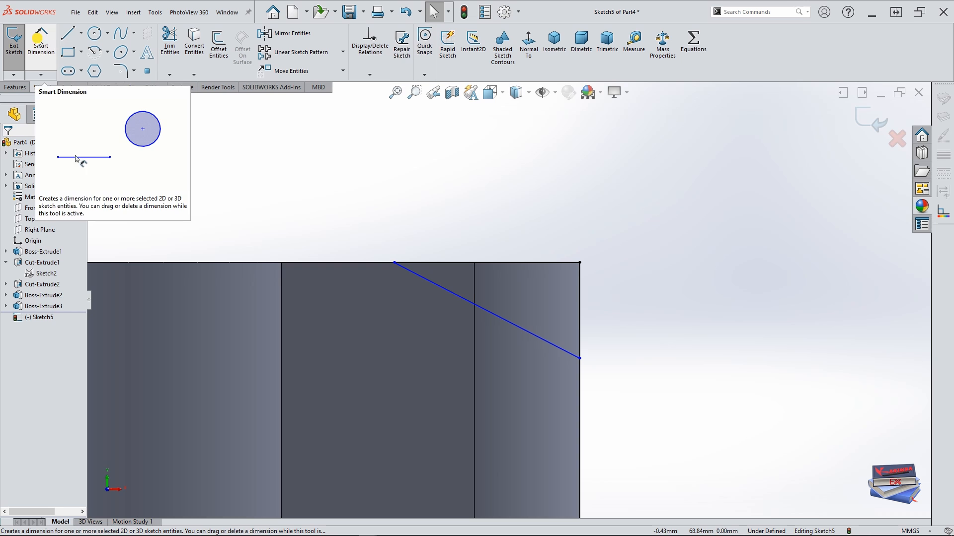
# Dimension the angle between the sloping line and the horizontal top line as 25°
pyautogui.click(40, 44)
pyautogui.click(471, 302)
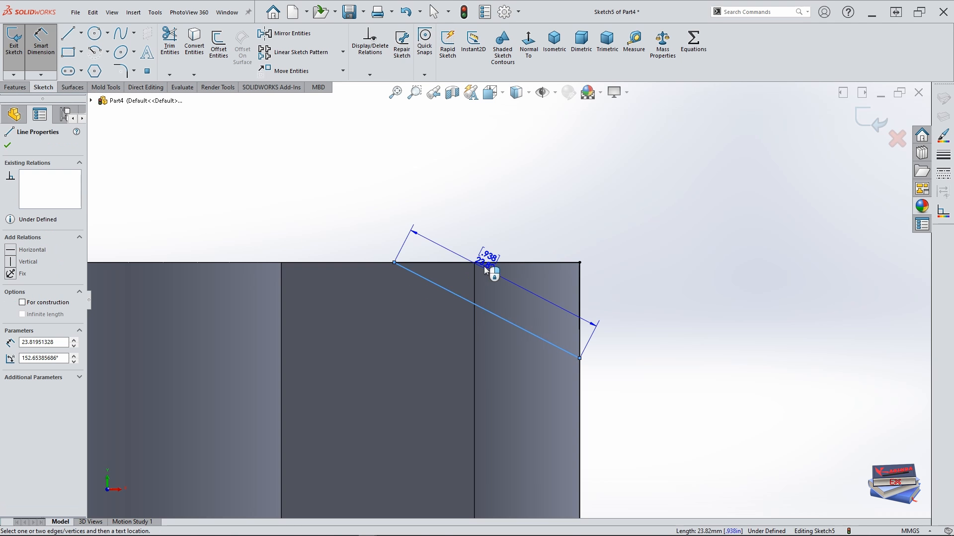
pyautogui.click(488, 263)
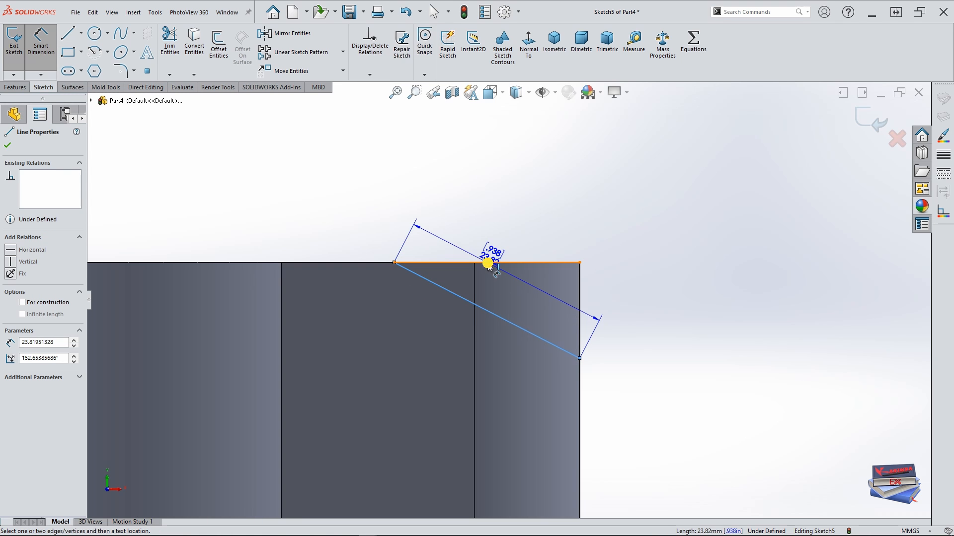
pyautogui.click(516, 305)
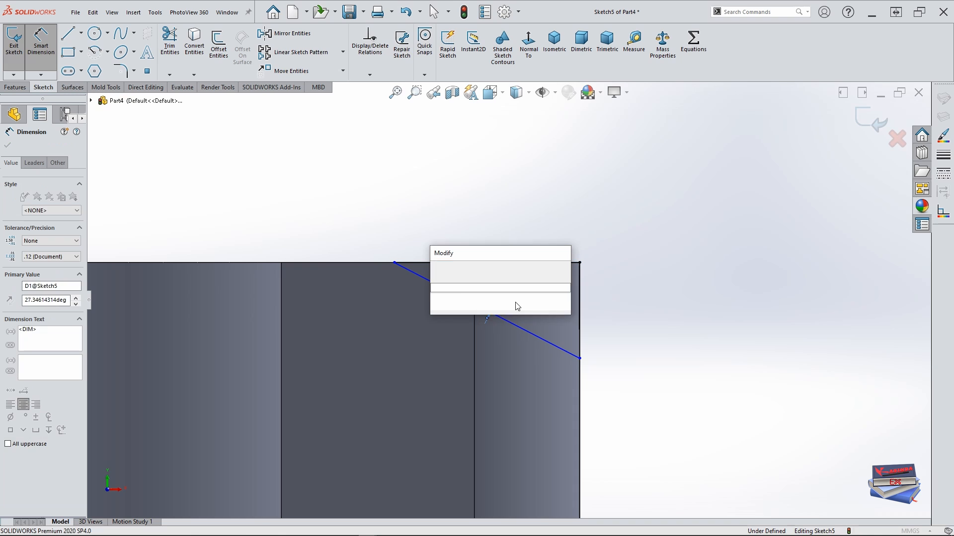
pyautogui.write('25')
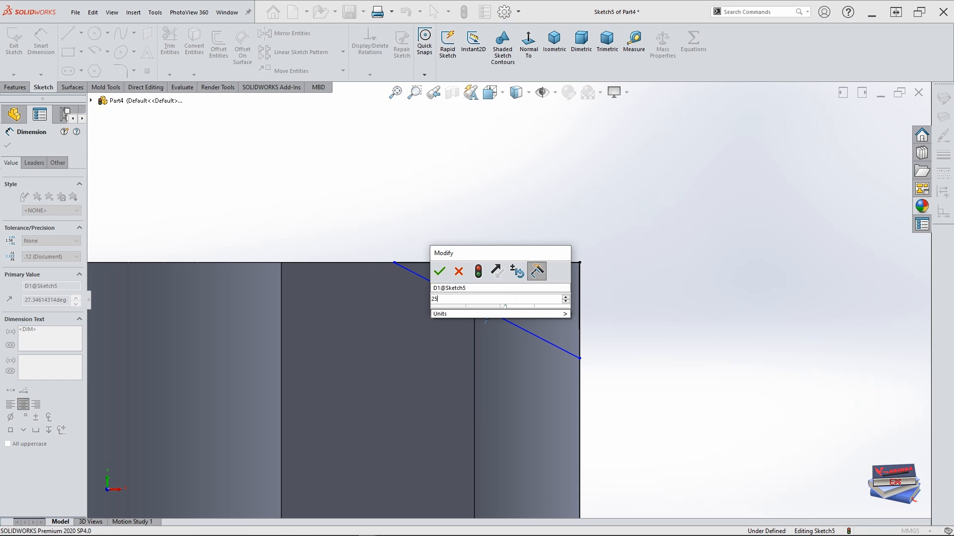
pyautogui.click(440, 272)
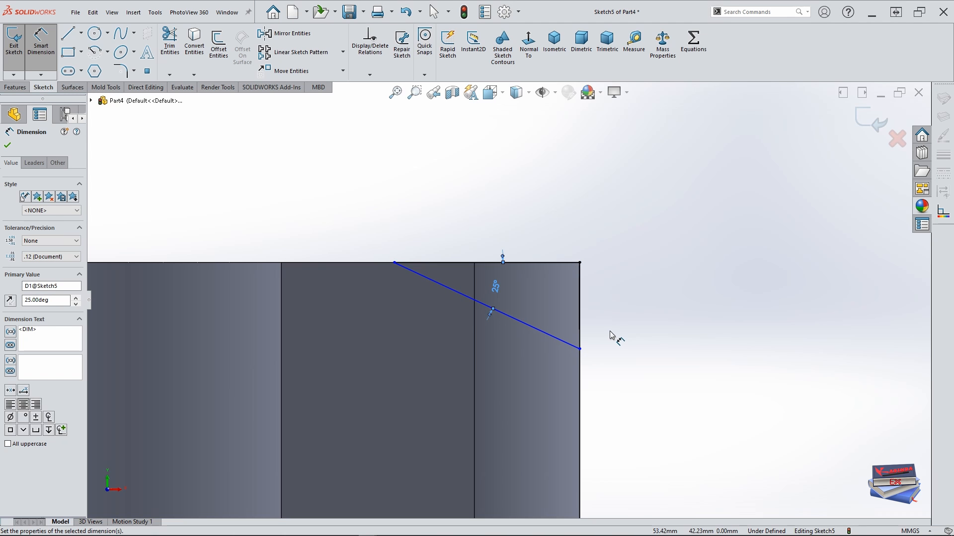
pyautogui.press('z')
pyautogui.scroll(-2, 418, 298)
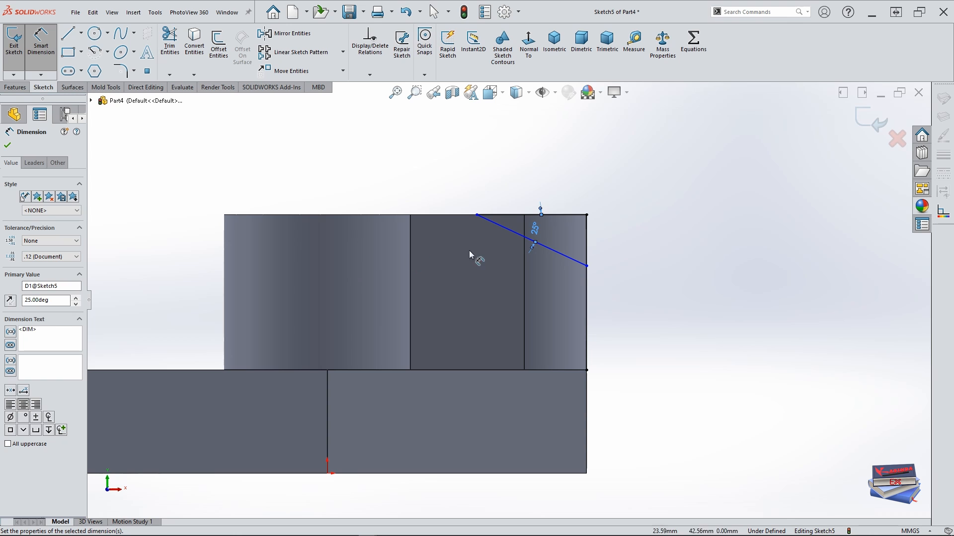
pyautogui.press('Escape')
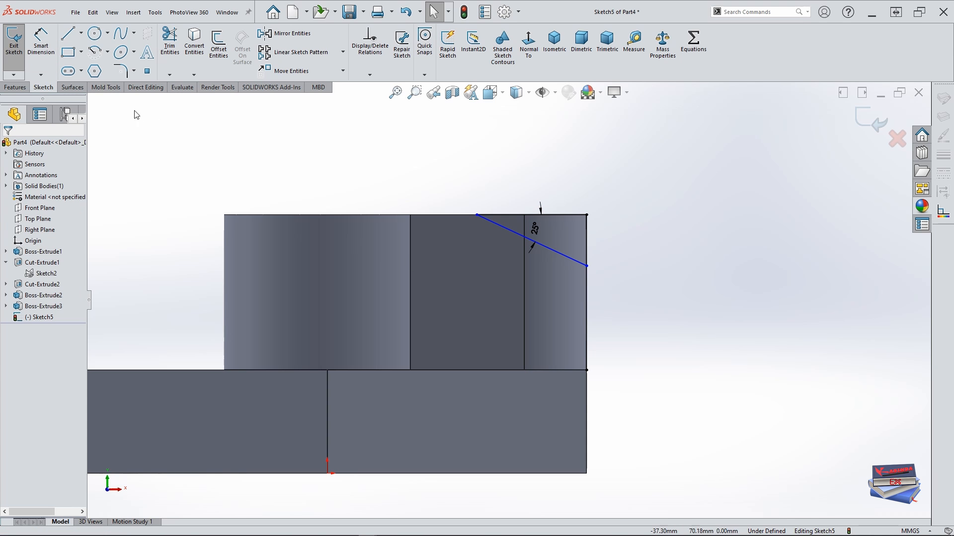
# Dimension the horizontal distance from the origin to the sloping line's upper endpoint as 25 mm
pyautogui.click(46, 45)
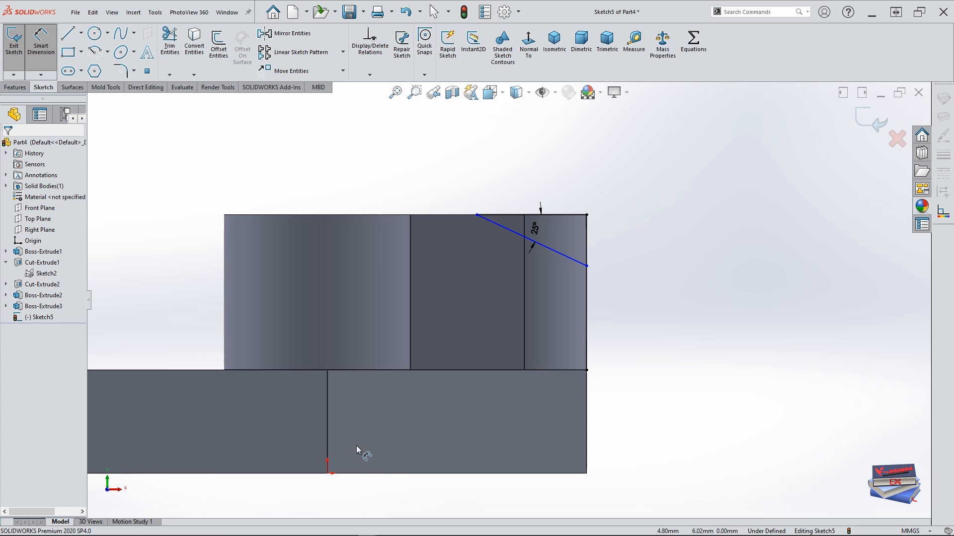
pyautogui.click(327, 475)
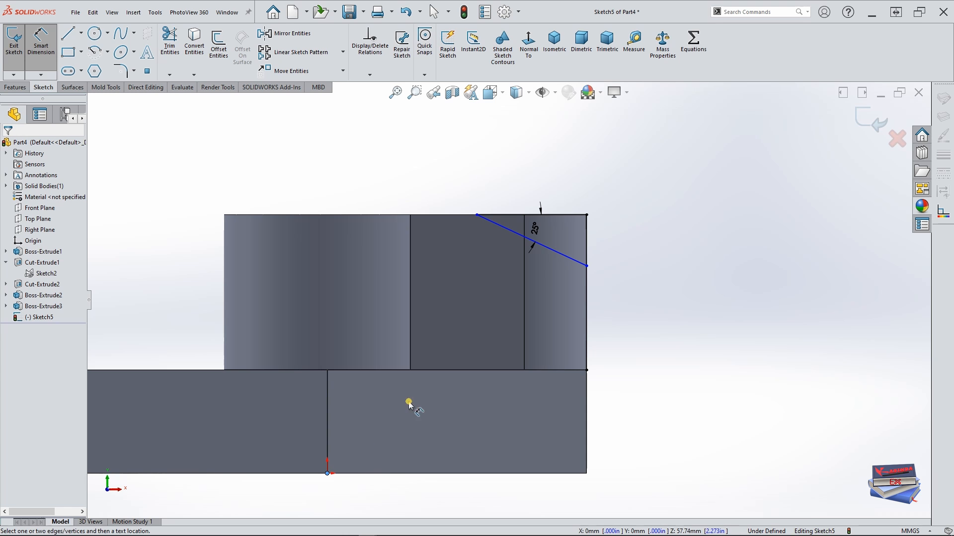
pyautogui.click(477, 216)
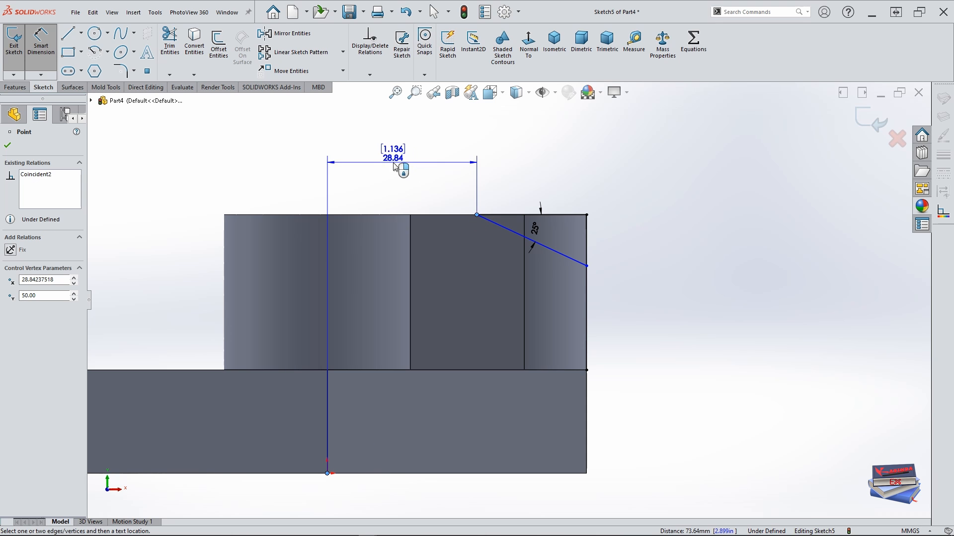
pyautogui.click(409, 159)
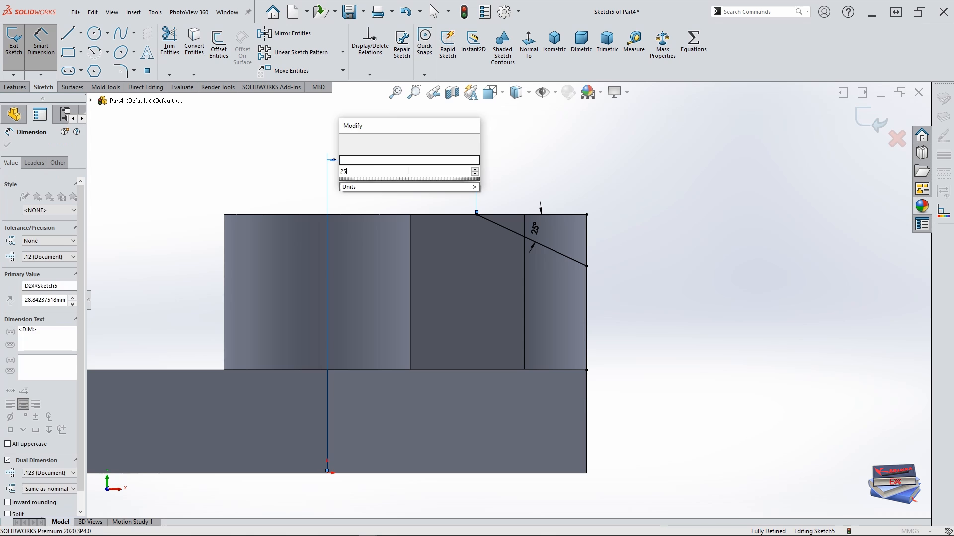
pyautogui.write('25')
pyautogui.click(352, 149)
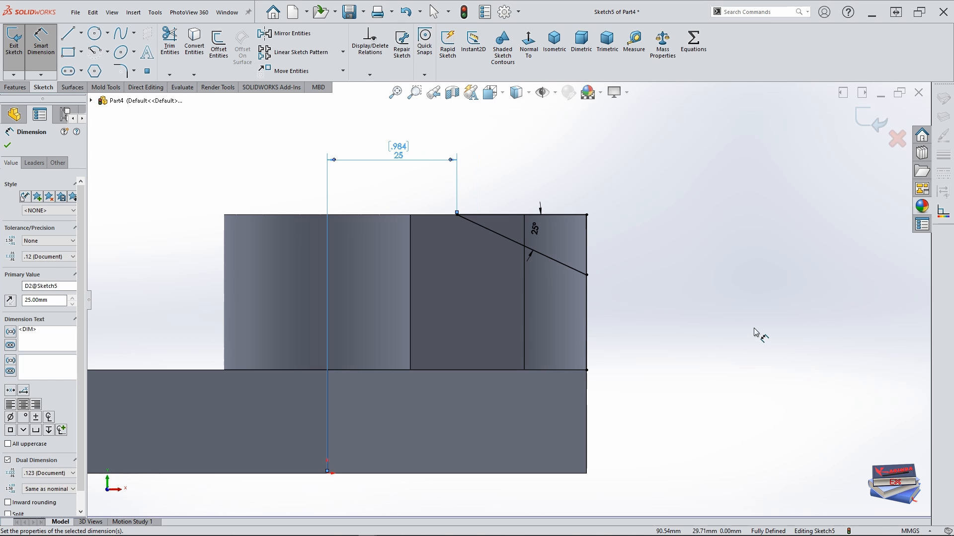
pyautogui.press('Escape')
# Extrude-cut both regions of the triangle through the lug with the Up To Next end condition
pyautogui.press('z')
pyautogui.moveTo(624, 308)
pyautogui.mouseDown(button='middle')
pyautogui.moveTo(545, 353)
pyautogui.moveTo(591, 319)
pyautogui.moveTo(580, 370)
pyautogui.moveTo(598, 400)
pyautogui.mouseUp(button='middle')
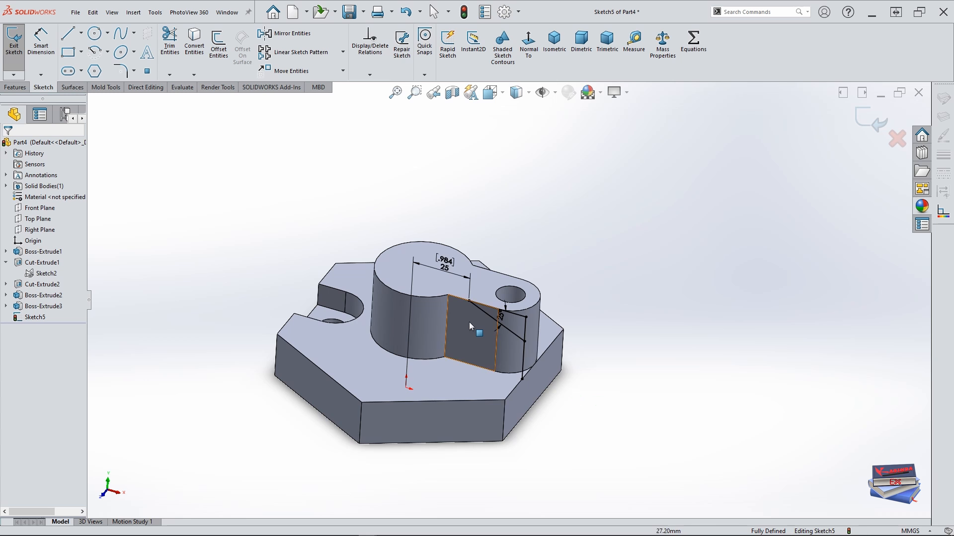
pyautogui.scroll(-3, 467, 322)
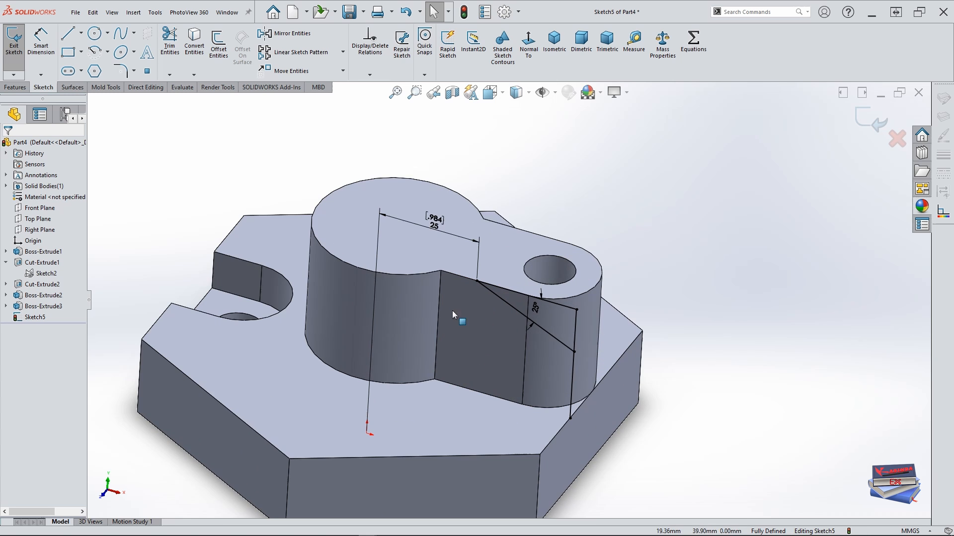
pyautogui.click(15, 87)
pyautogui.click(154, 45)
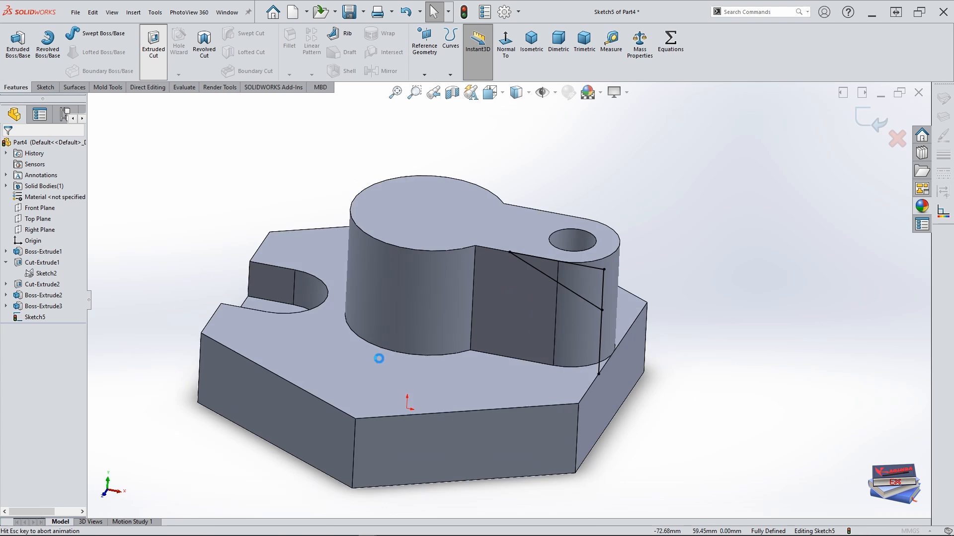
pyautogui.scroll(-4, 645, 293)
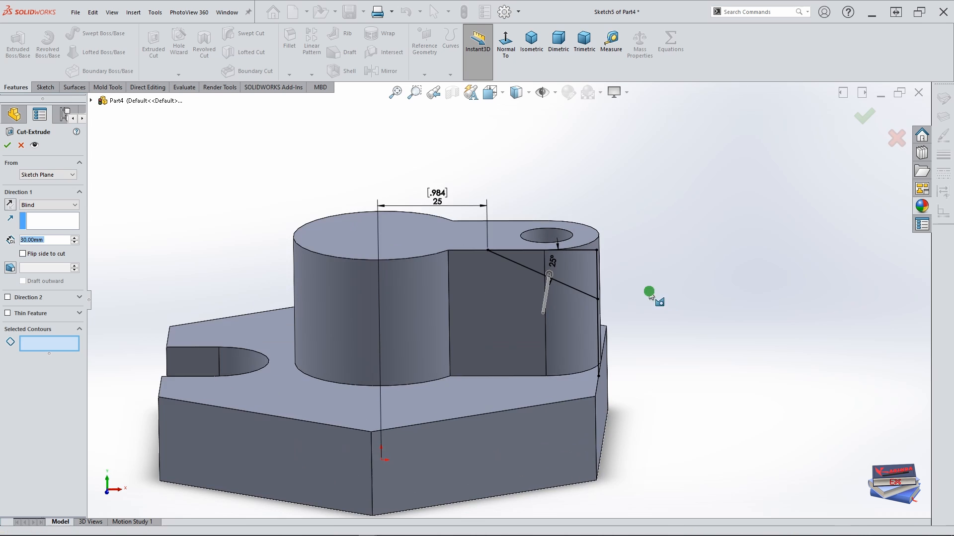
pyautogui.moveTo(646, 293)
pyautogui.mouseDown(button='middle')
pyautogui.moveTo(610, 327)
pyautogui.moveTo(496, 335)
pyautogui.mouseUp(button='middle')
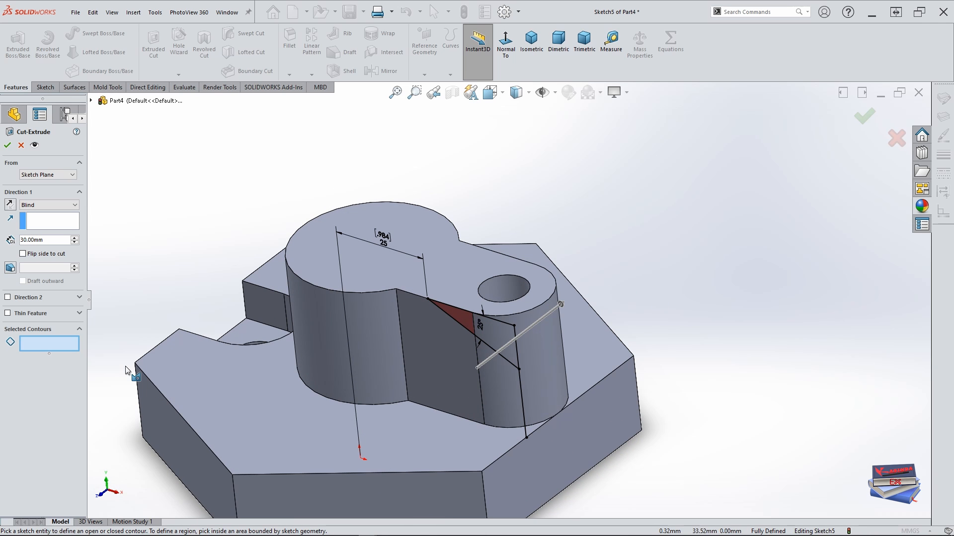
pyautogui.click(453, 319)
pyautogui.click(490, 343)
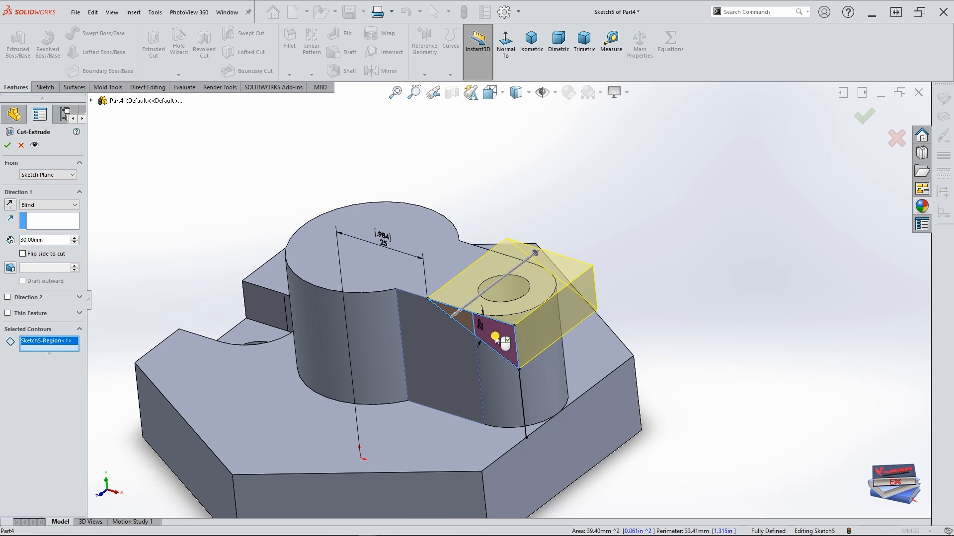
pyautogui.click(69, 205)
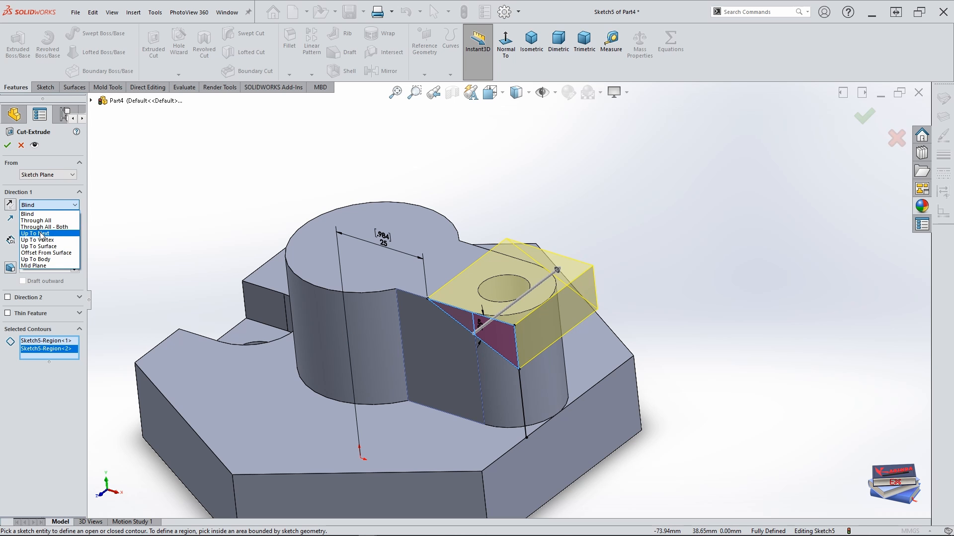
pyautogui.click(43, 234)
pyautogui.moveTo(708, 353); pyautogui.dragTo(746, 334, button='middle')
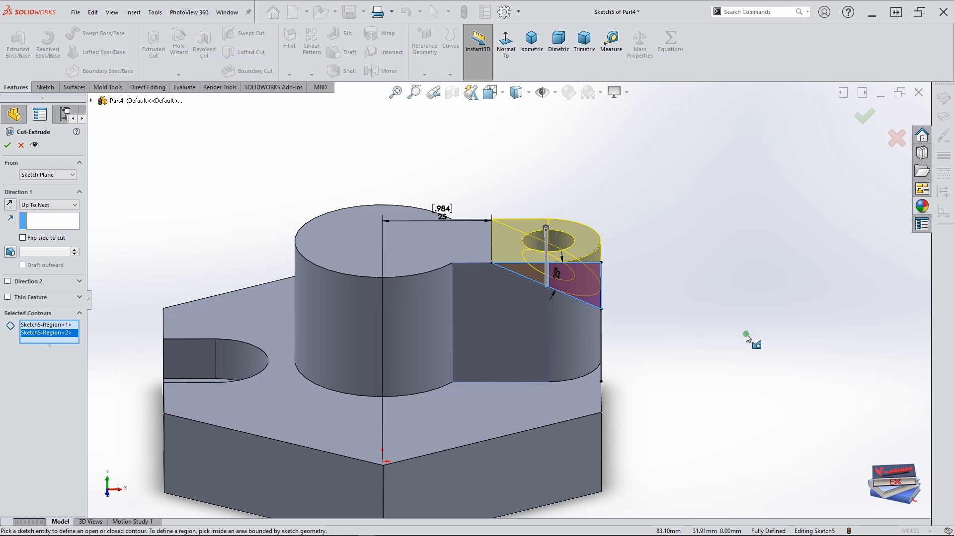
pyautogui.click(8, 145)
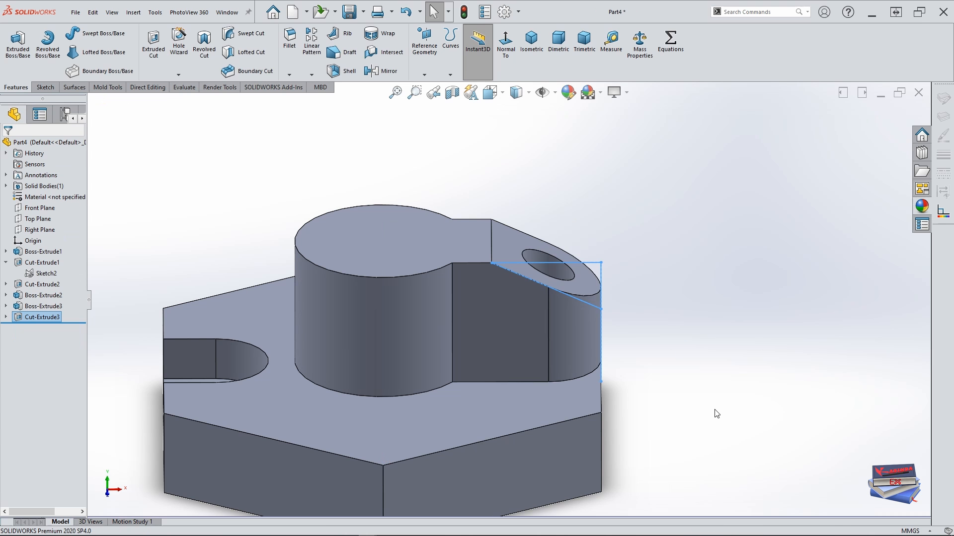
# Create a reference axis through the boss's centre from the intersection of the Front Plane and Right Plane, using Two Planes
pyautogui.scroll(3, 715, 411)
pyautogui.moveTo(638, 375); pyautogui.dragTo(522, 404, button='middle')
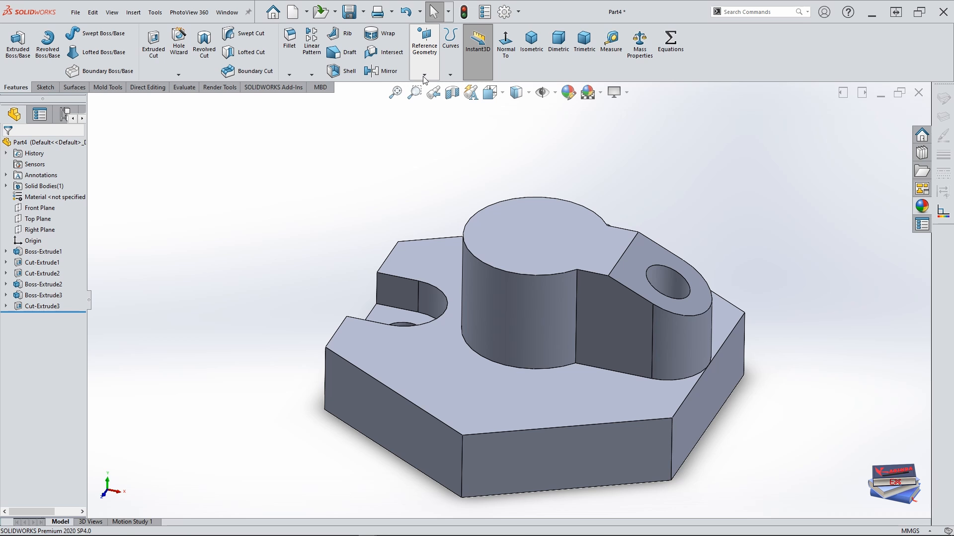
pyautogui.click(424, 76)
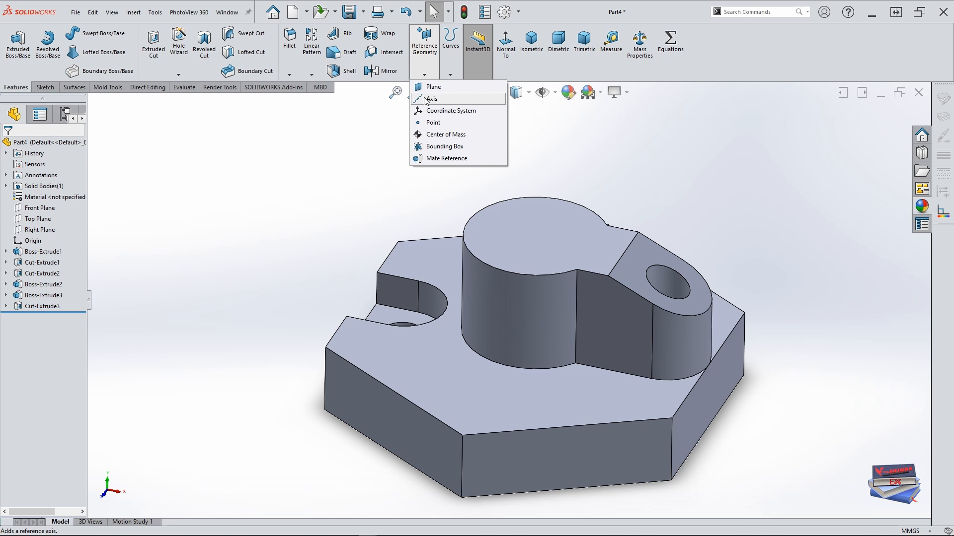
pyautogui.click(426, 99)
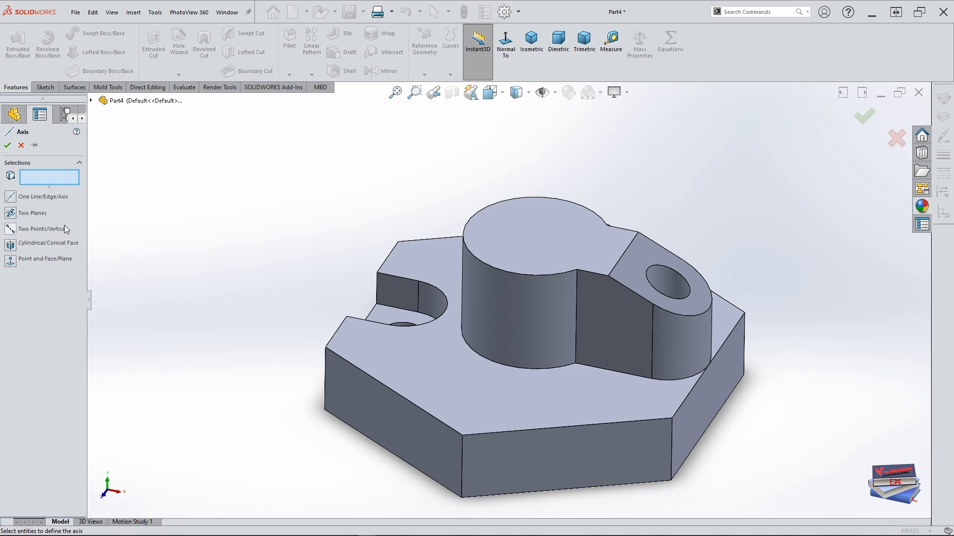
pyautogui.click(11, 214)
pyautogui.click(92, 101)
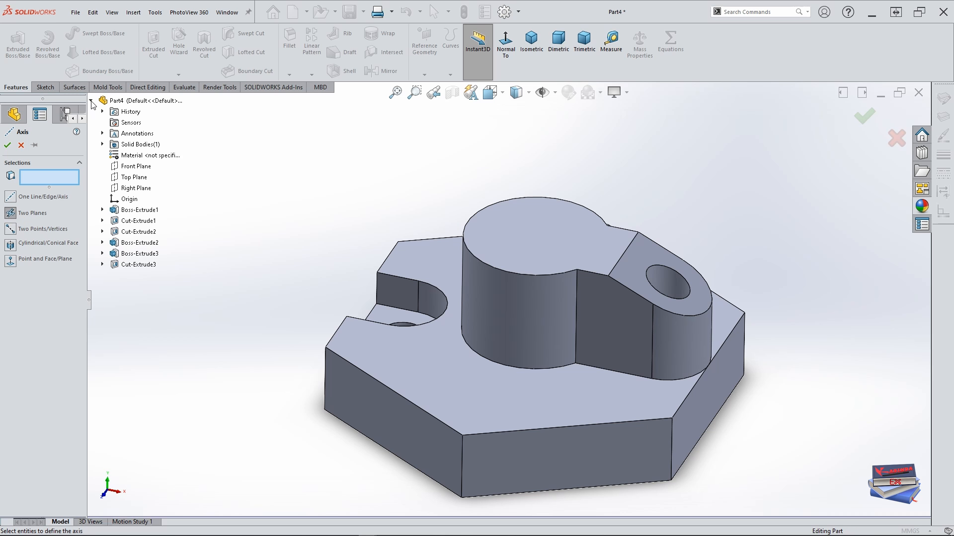
pyautogui.click(125, 170)
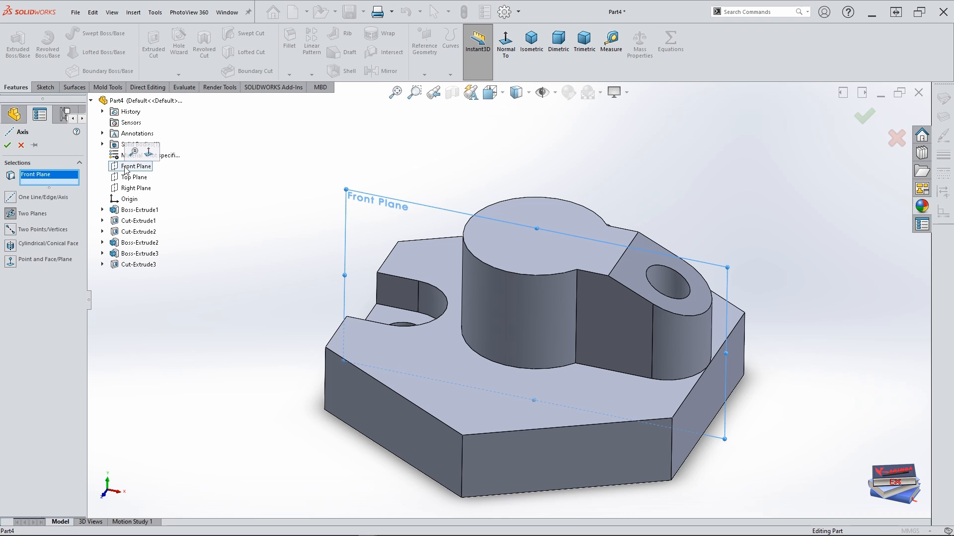
pyautogui.click(127, 189)
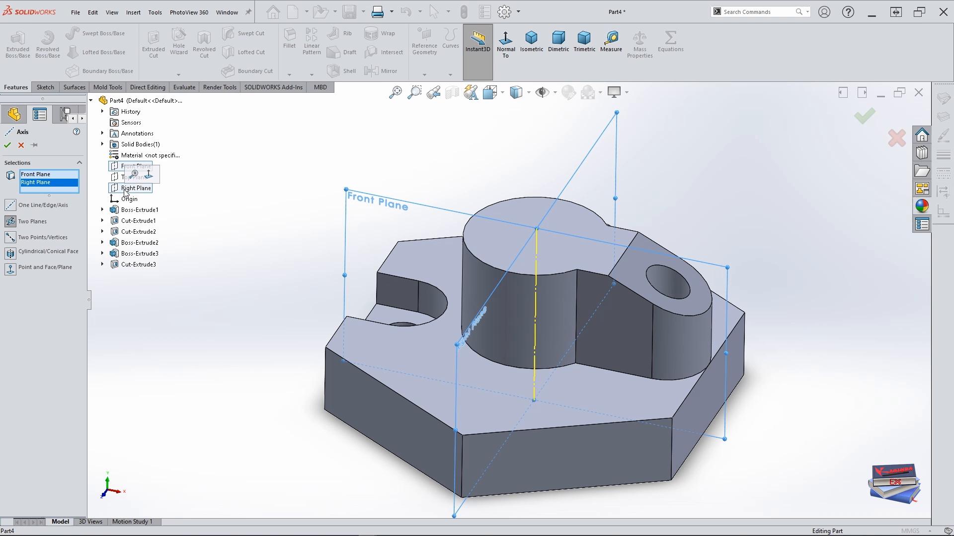
pyautogui.click(8, 144)
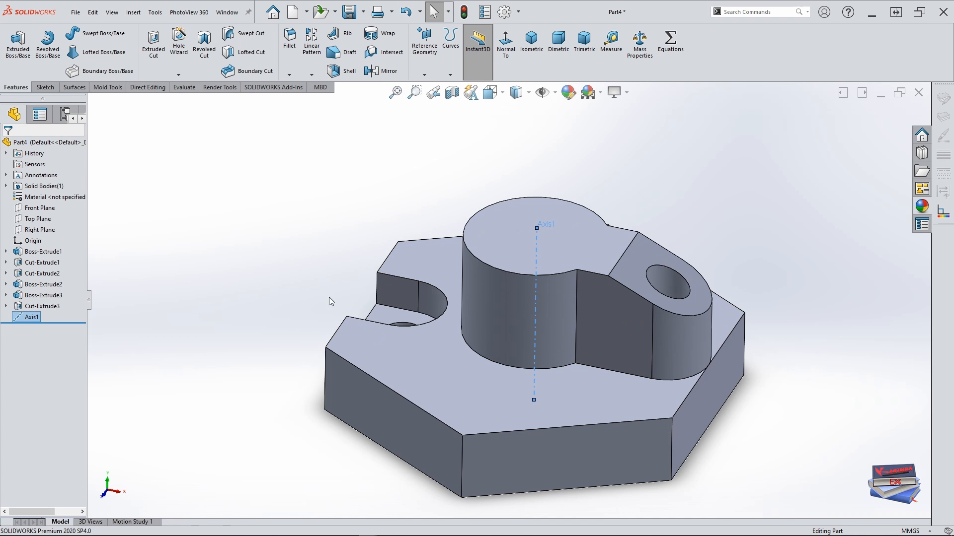
# Circular-pattern the edge pocket, its hole, the lug and the lug's sloped cut about the central axis as 3 equally spaced instances over 360°
pyautogui.click(285, 260)
pyautogui.click(43, 268)
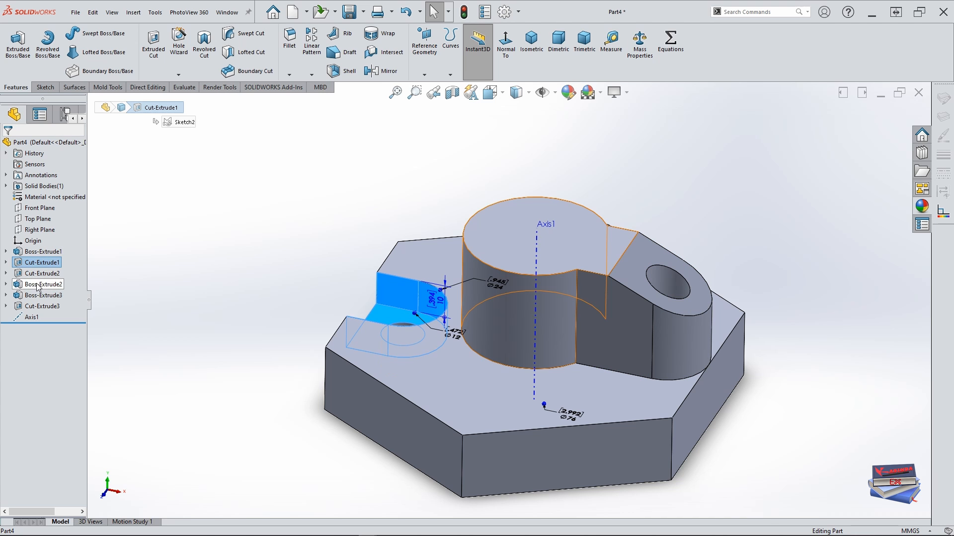
pyautogui.keyDown('ctrl'); pyautogui.click(40, 273); pyautogui.keyUp('ctrl')
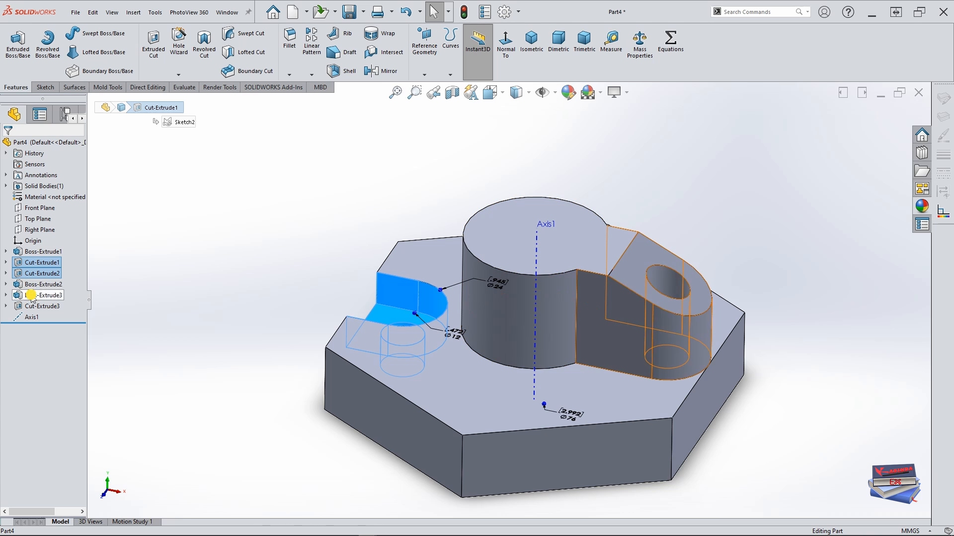
pyautogui.keyDown('ctrl'); pyautogui.click(31, 295); pyautogui.keyUp('ctrl')
pyautogui.keyDown('ctrl'); pyautogui.click(36, 306); pyautogui.keyUp('ctrl')
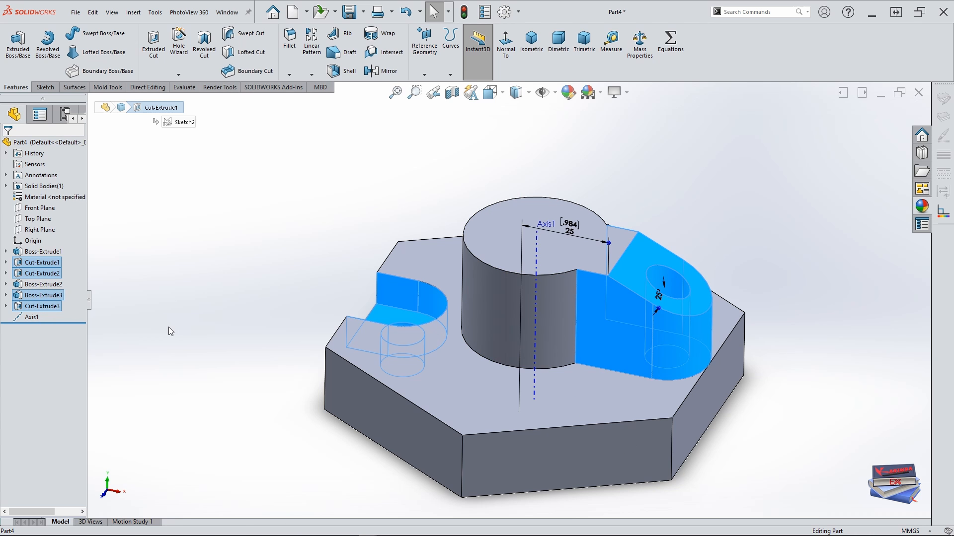
pyautogui.click(312, 75)
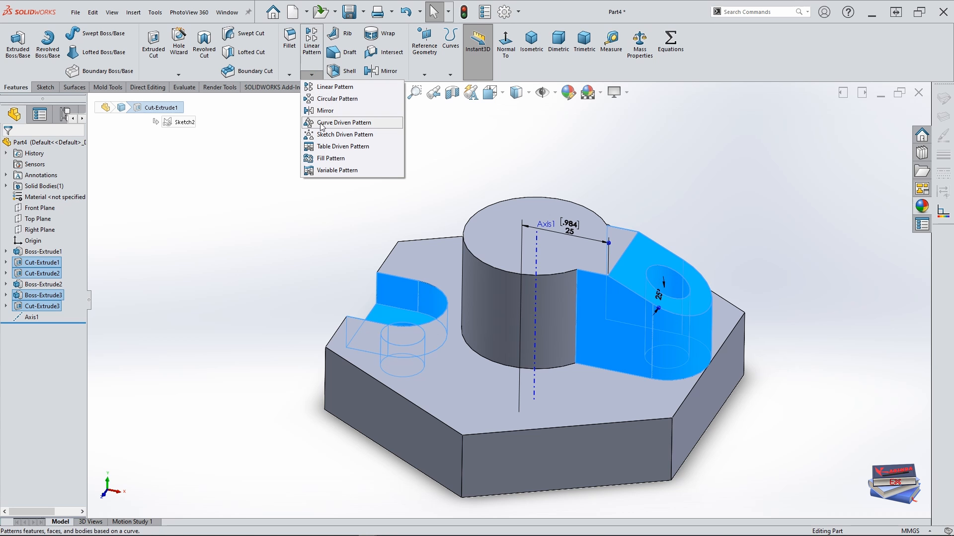
pyautogui.click(320, 99)
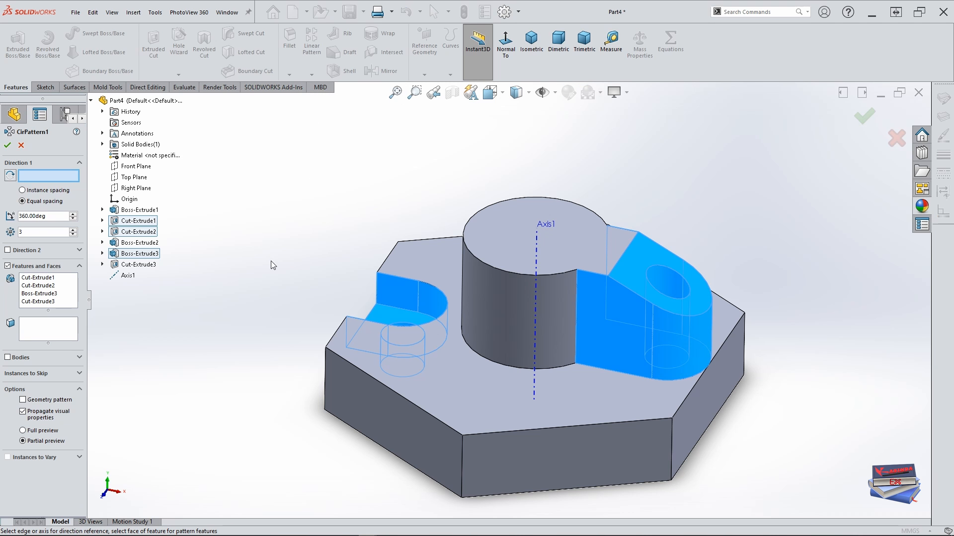
pyautogui.click(537, 247)
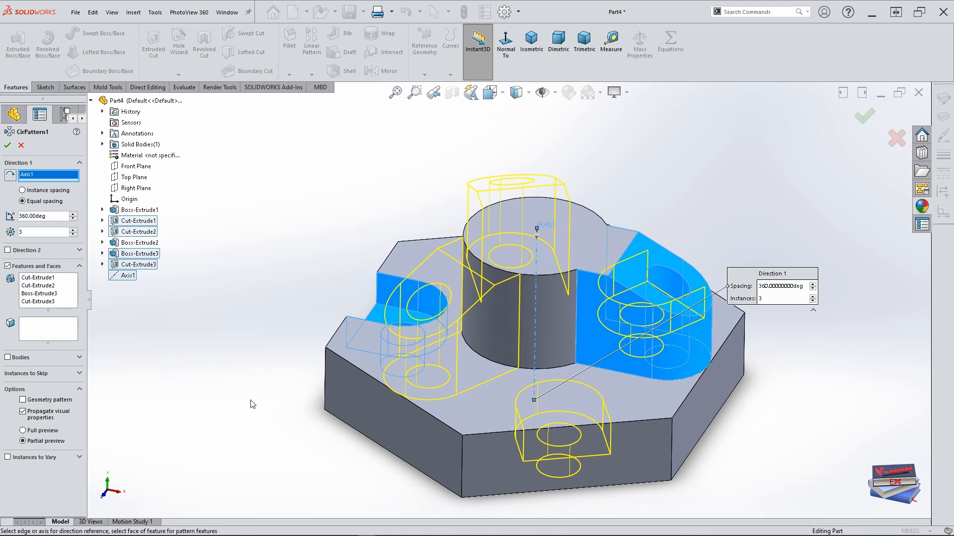
pyautogui.moveTo(330, 343); pyautogui.dragTo(319, 381, button='middle')
pyautogui.click(7, 145)
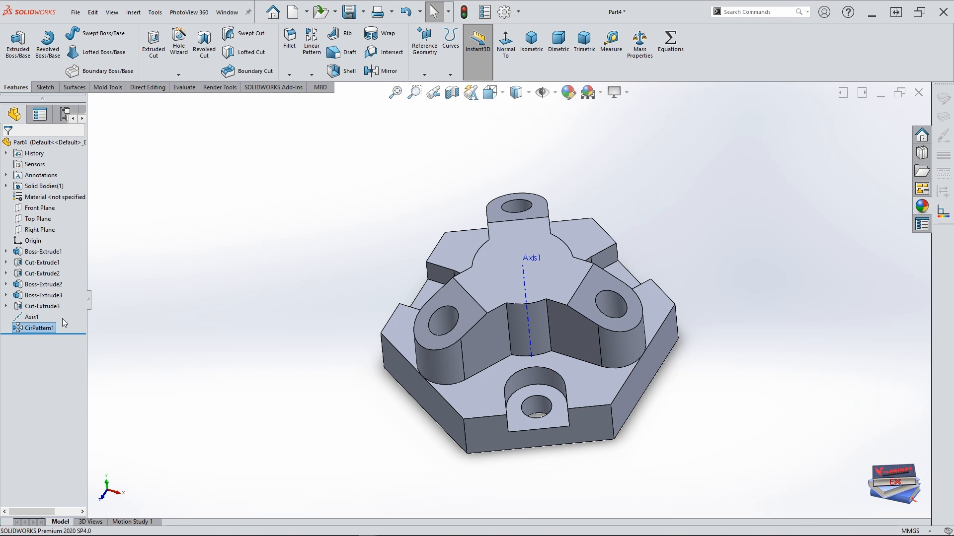
# Hide the central reference axis and show the whole part in the isometric view
pyautogui.rightClick(31, 318)
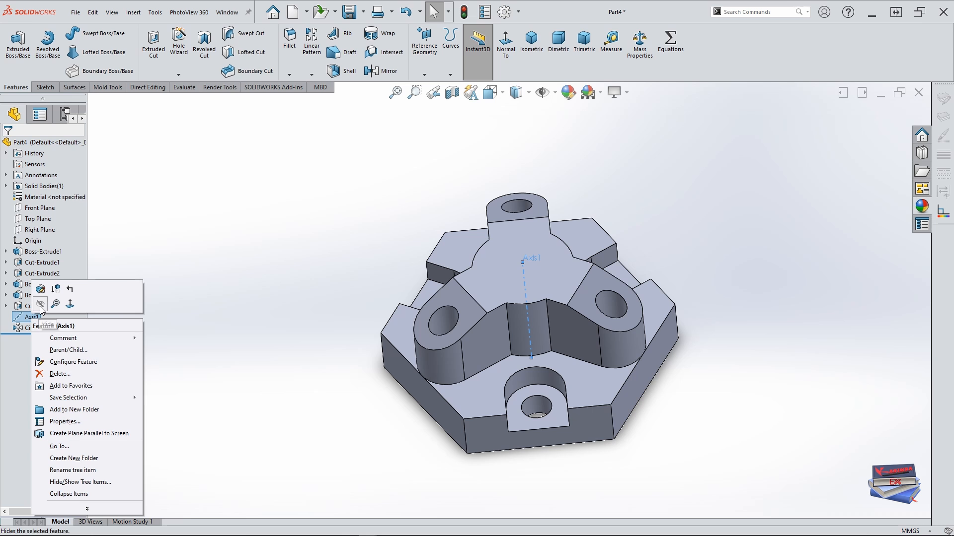
pyautogui.click(38, 305)
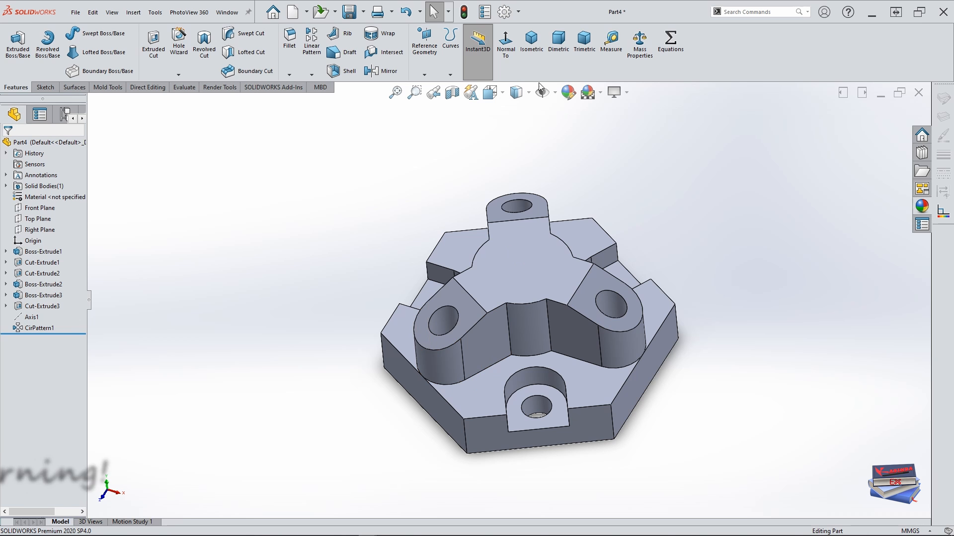
pyautogui.click(396, 93)
pyautogui.click(531, 44)
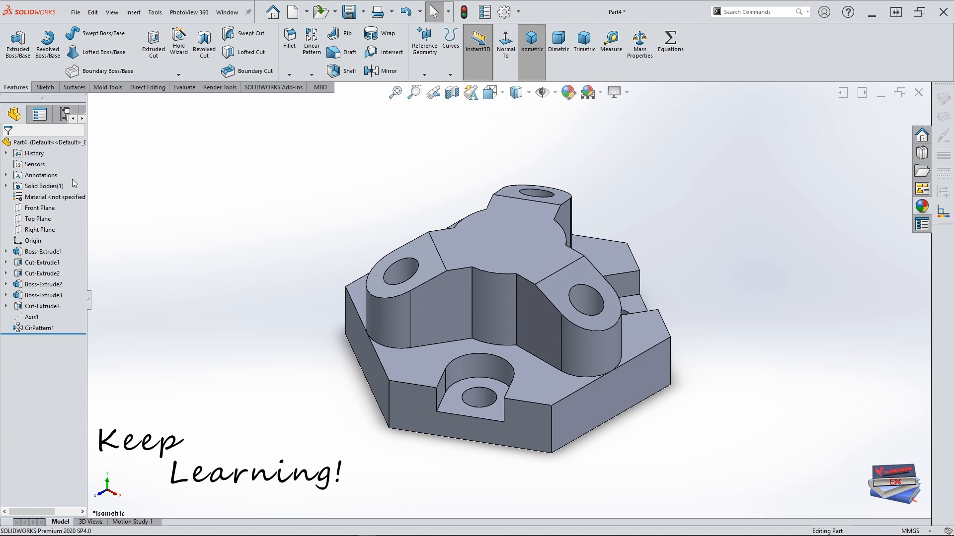
# Apply the blue dimpled plastic appearance from the patterned plastics to the solid body and turn on RealView Graphics
pyautogui.click(51, 186)
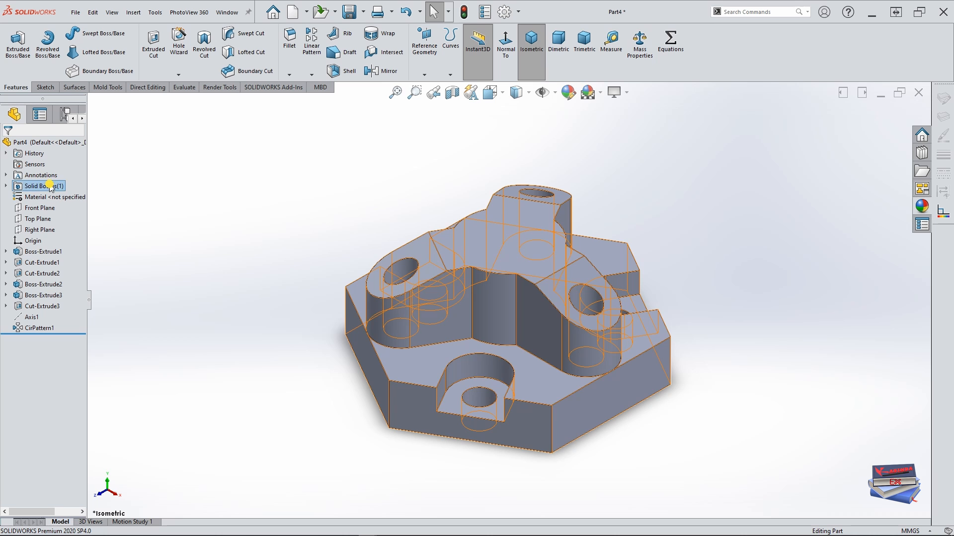
pyautogui.click(568, 93)
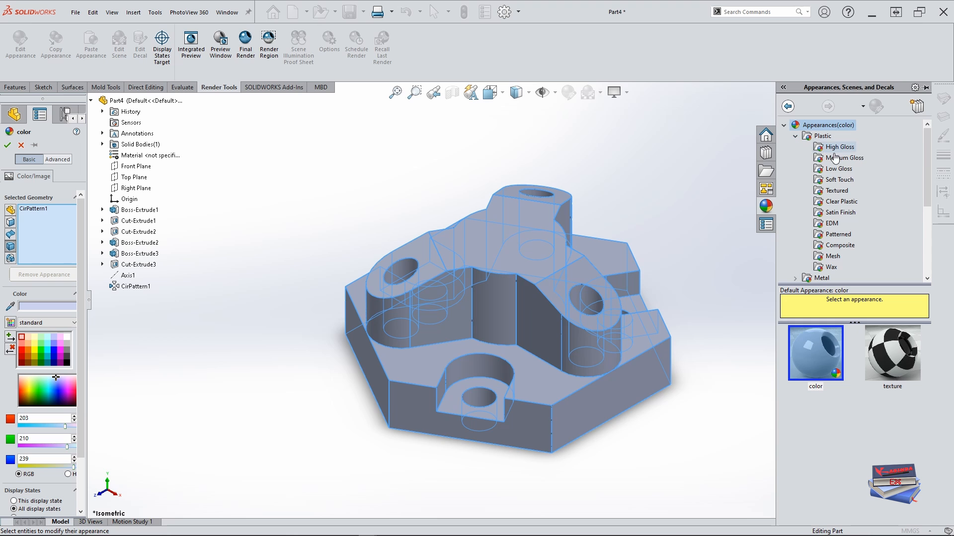
pyautogui.click(839, 234)
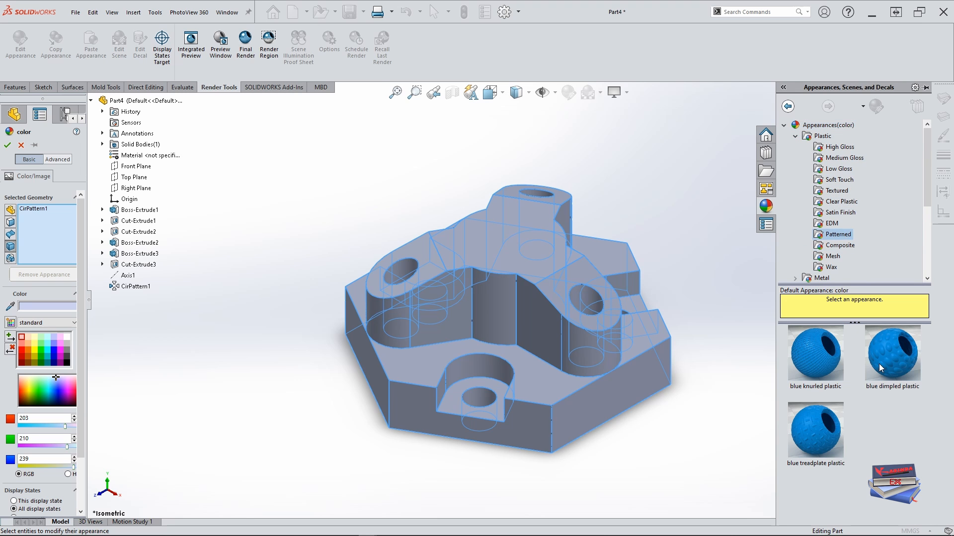
pyautogui.moveTo(888, 368)
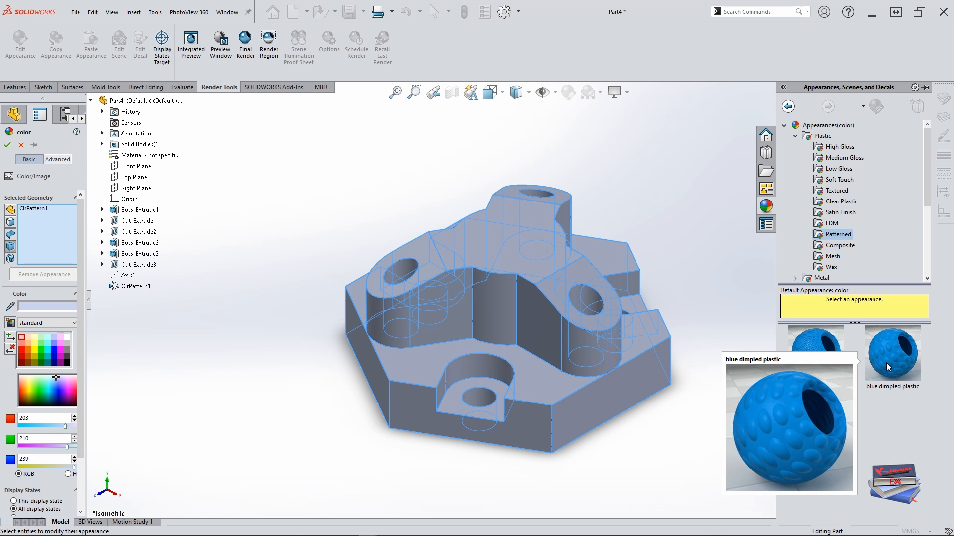
pyautogui.click(888, 368)
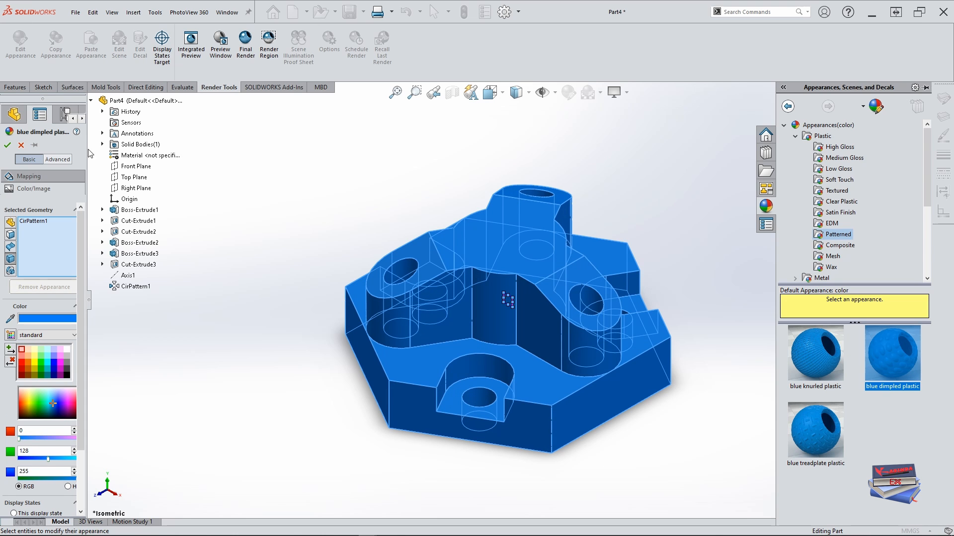
pyautogui.click(7, 145)
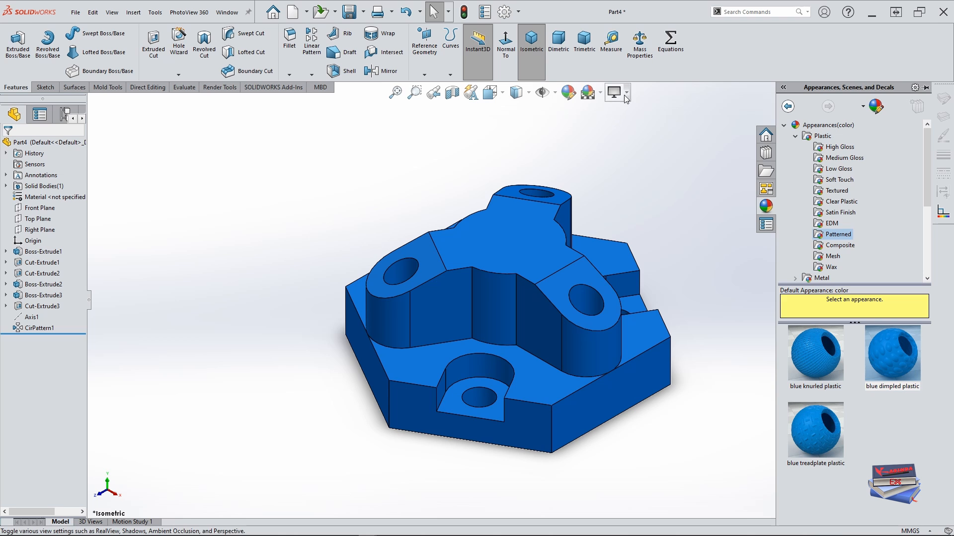
pyautogui.click(627, 93)
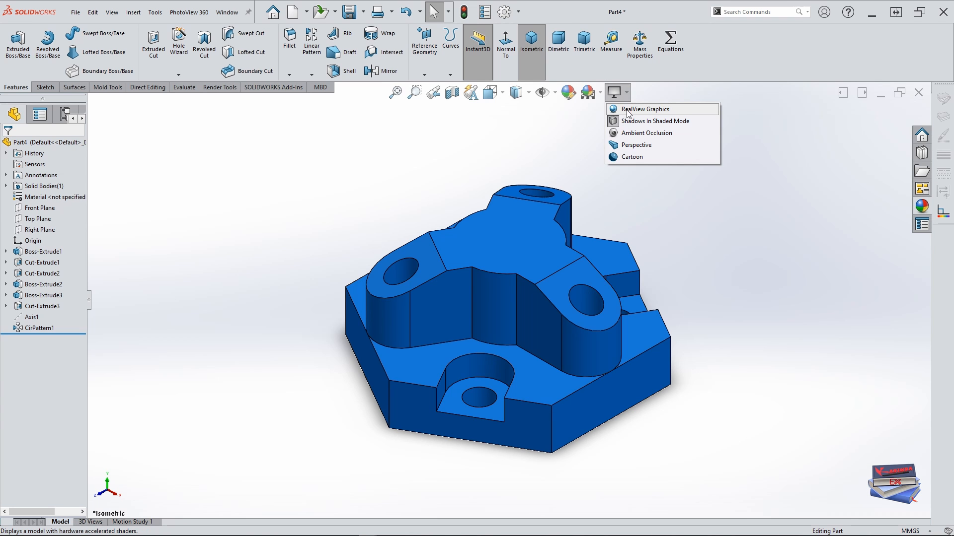
pyautogui.click(628, 109)
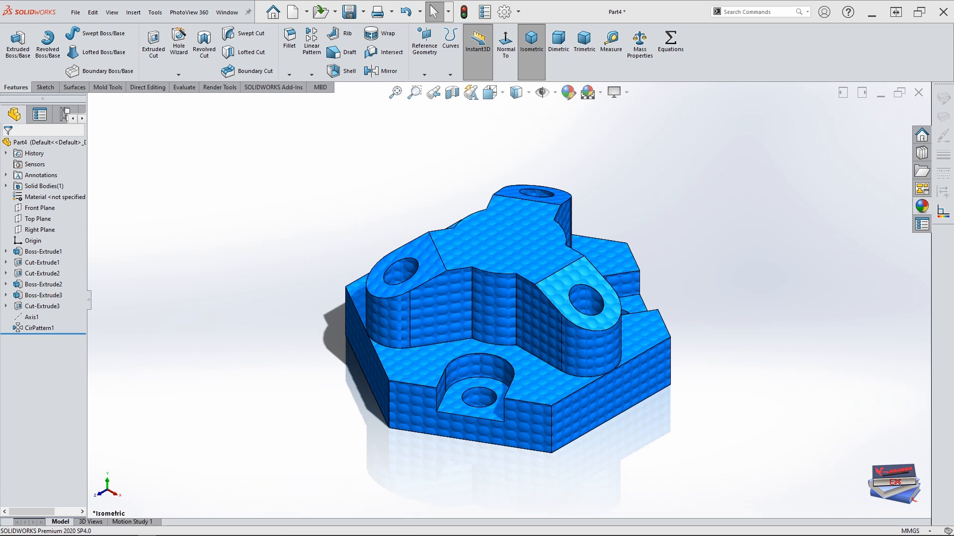